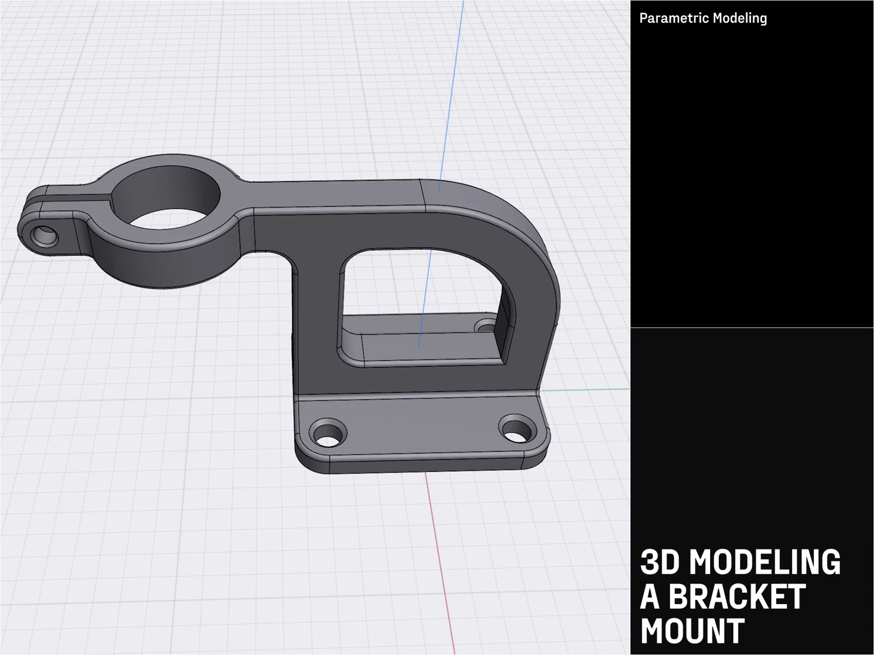
middle_click_drag(630, 297, 352, 295)
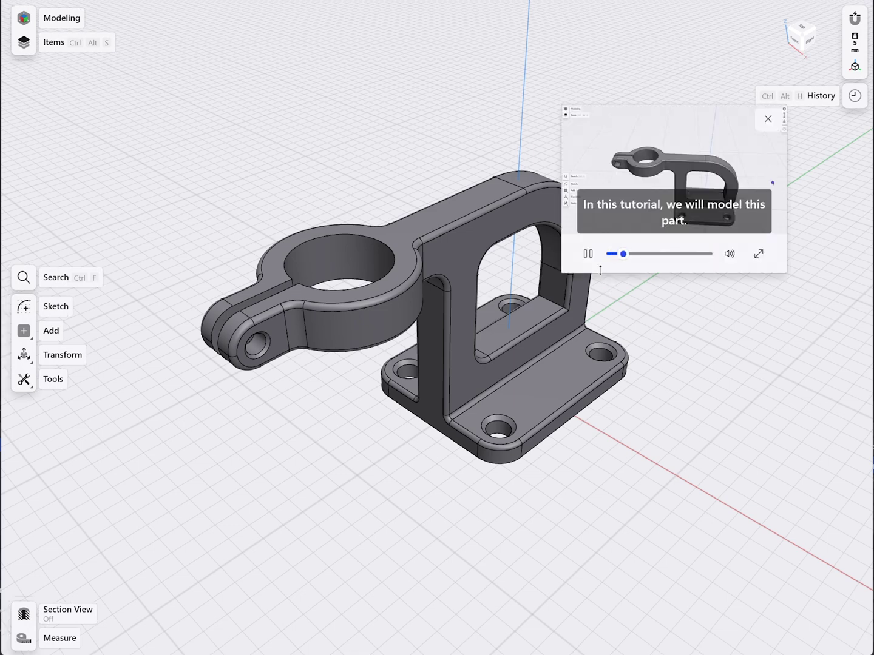
left_click(589, 257)
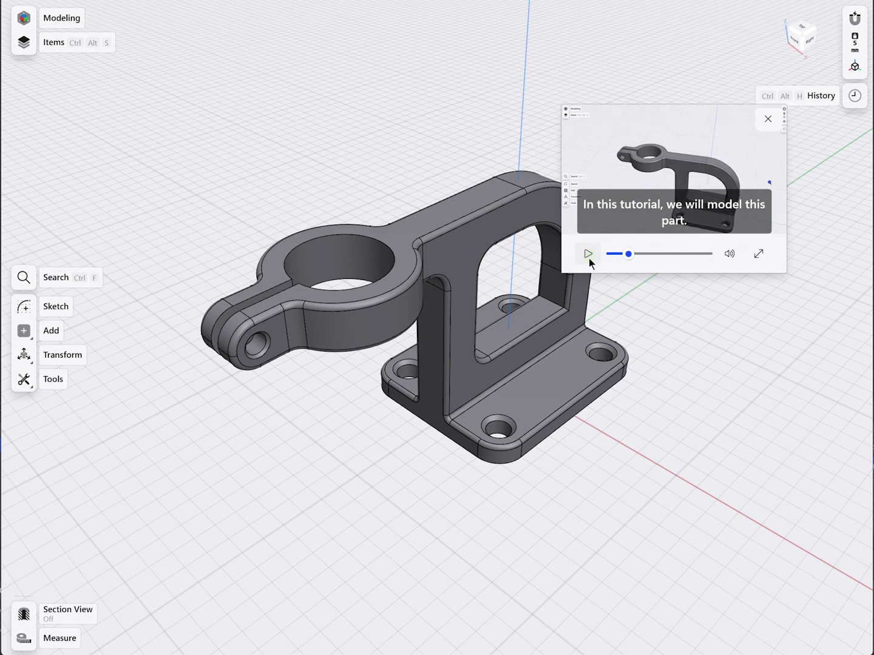
left_click(588, 259)
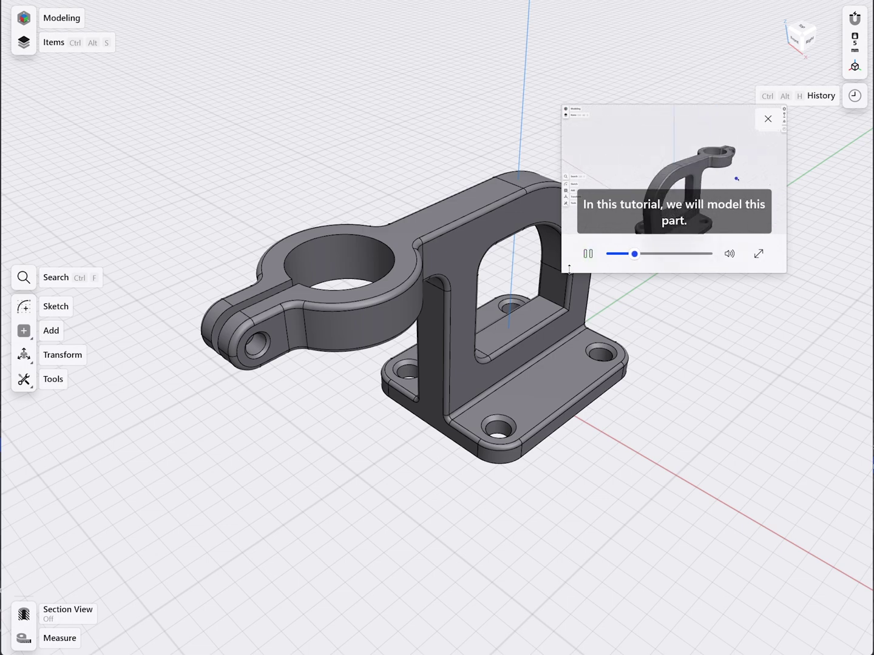
left_click_drag(566, 271, 493, 331)
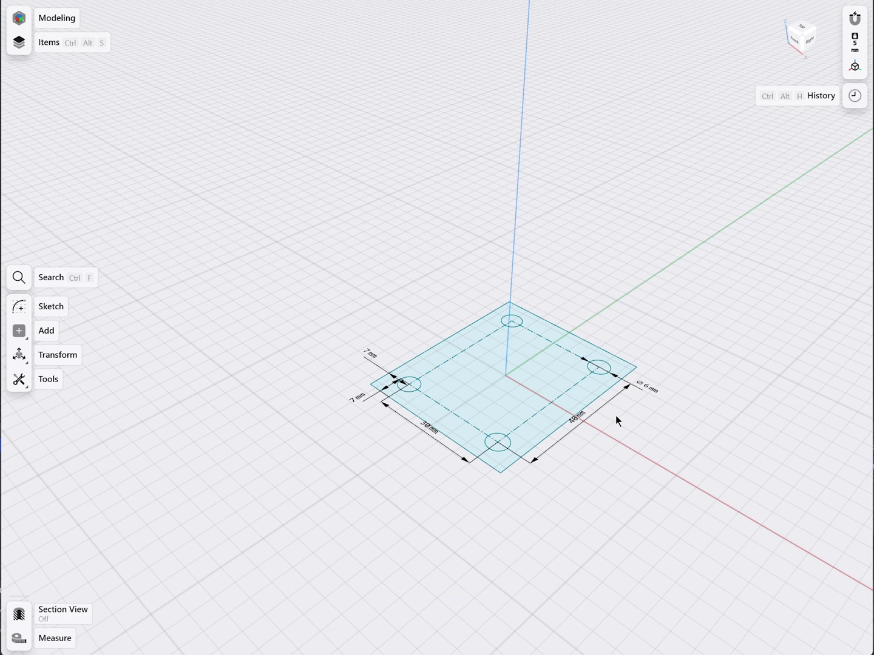
left_click(558, 376)
left_click_drag(558, 377, 555, 353)
key("ctrl+z")
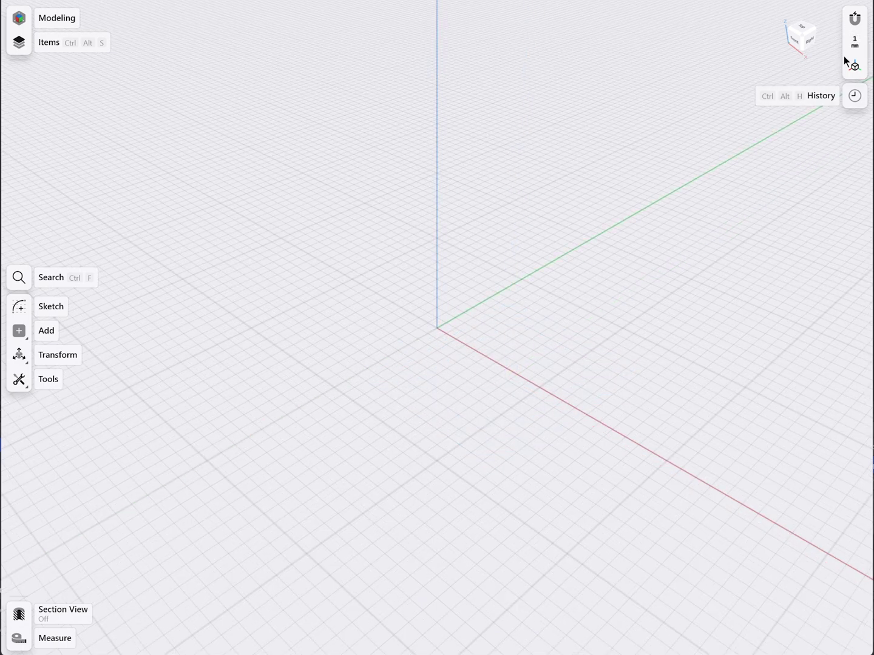
Check the measurement unit and snapping settings, and switch to the Top view
left_click(859, 43)
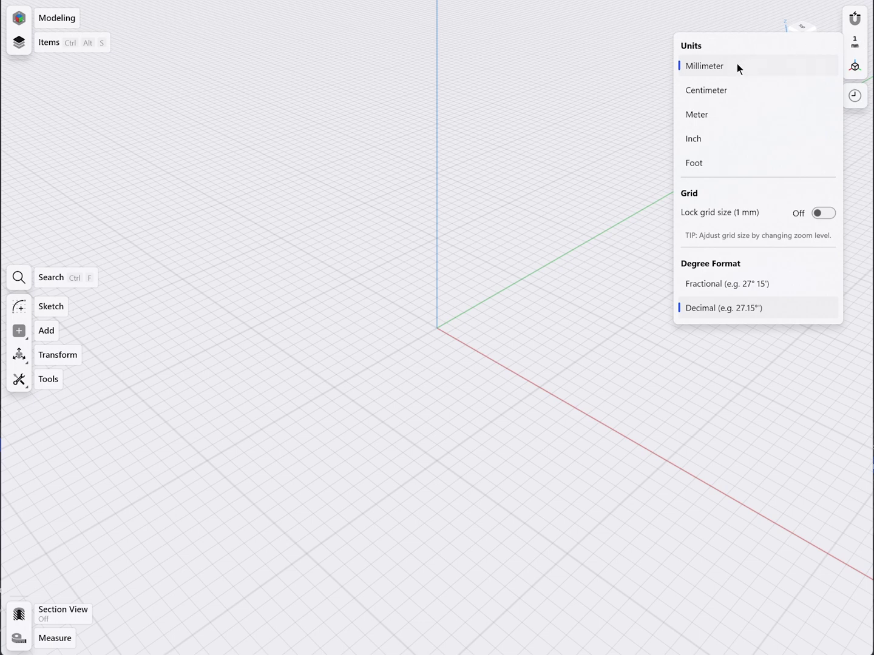
left_click(643, 100)
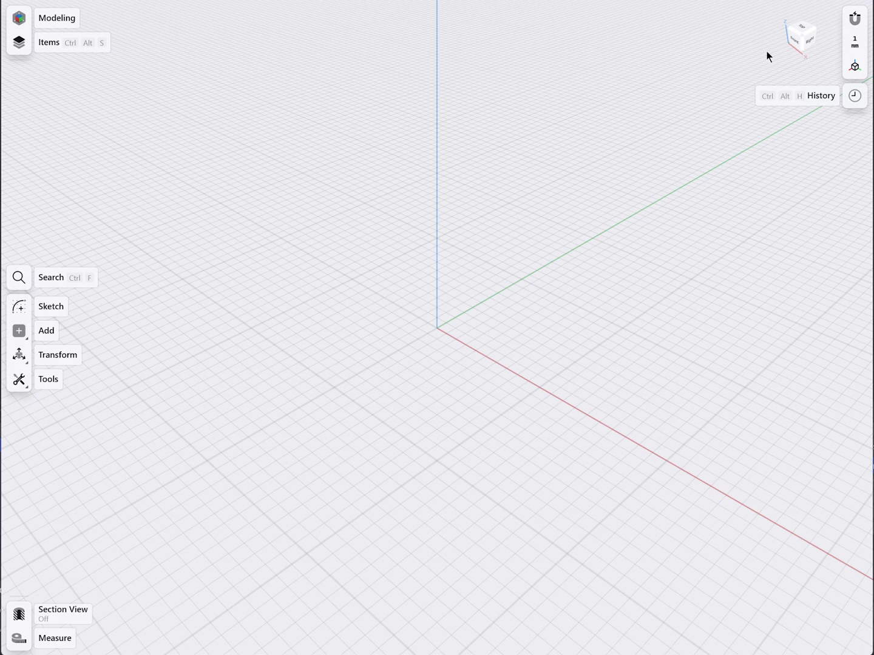
left_click(855, 19)
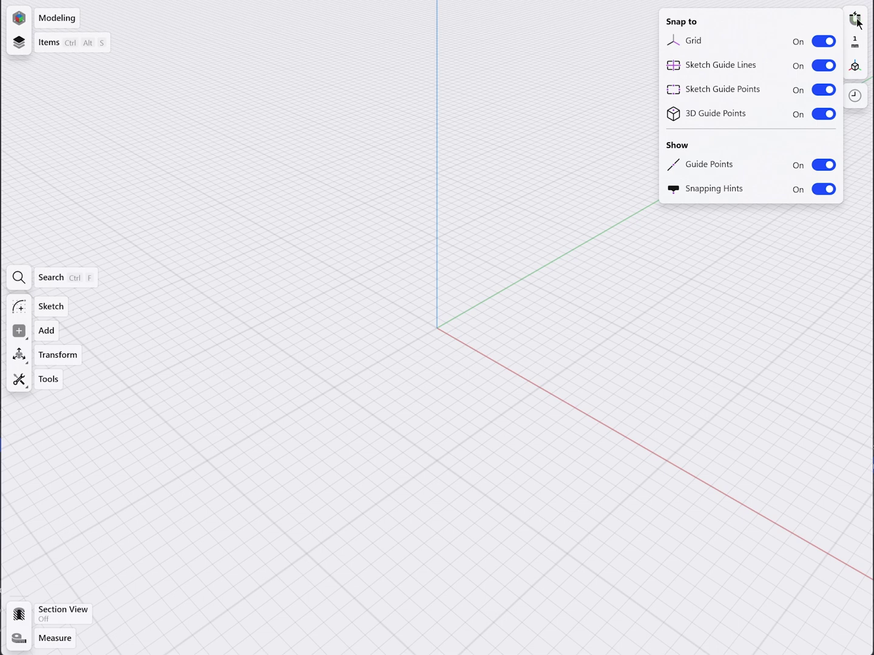
left_click(629, 73)
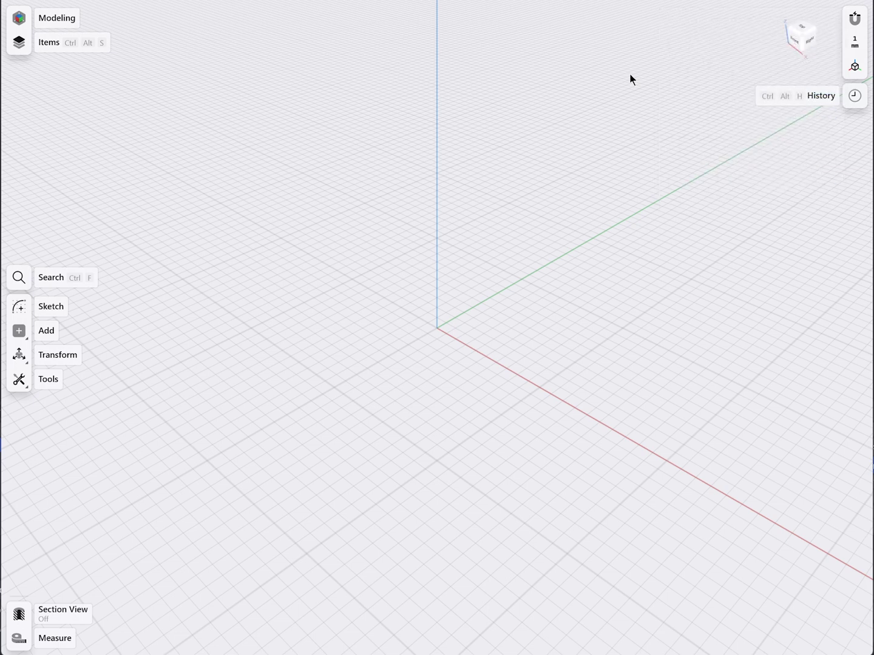
left_click(855, 65)
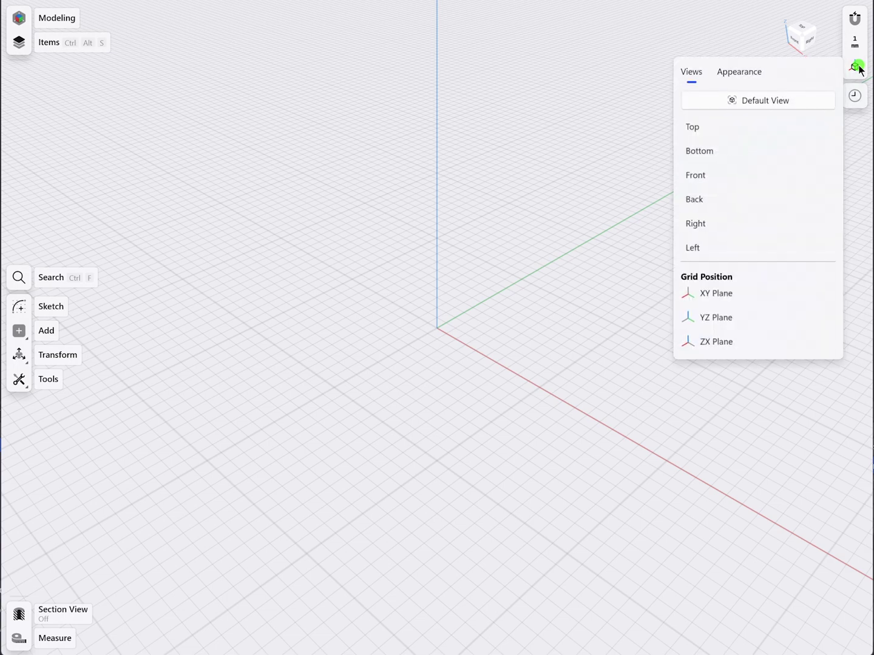
left_click(746, 122)
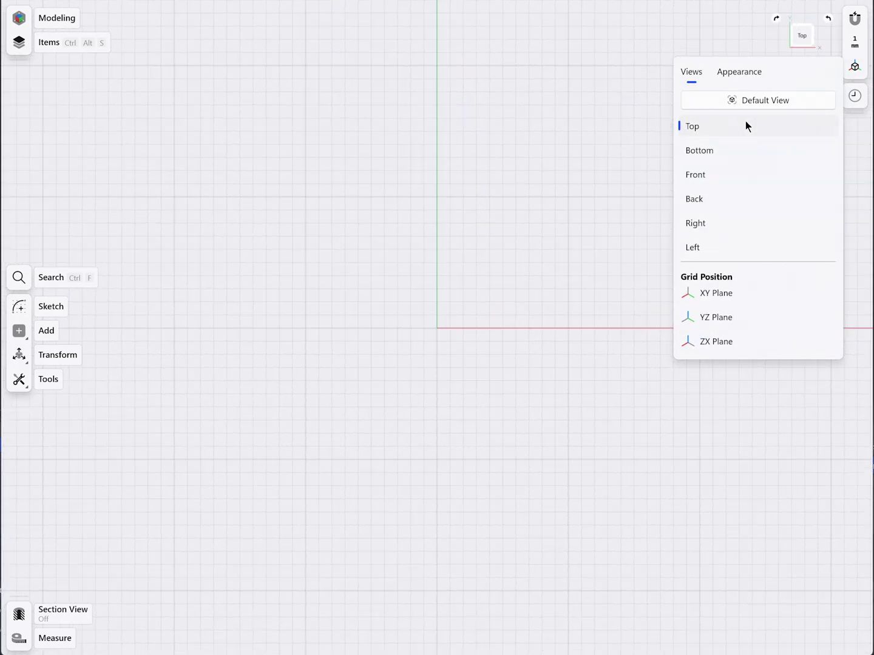
left_click(652, 126)
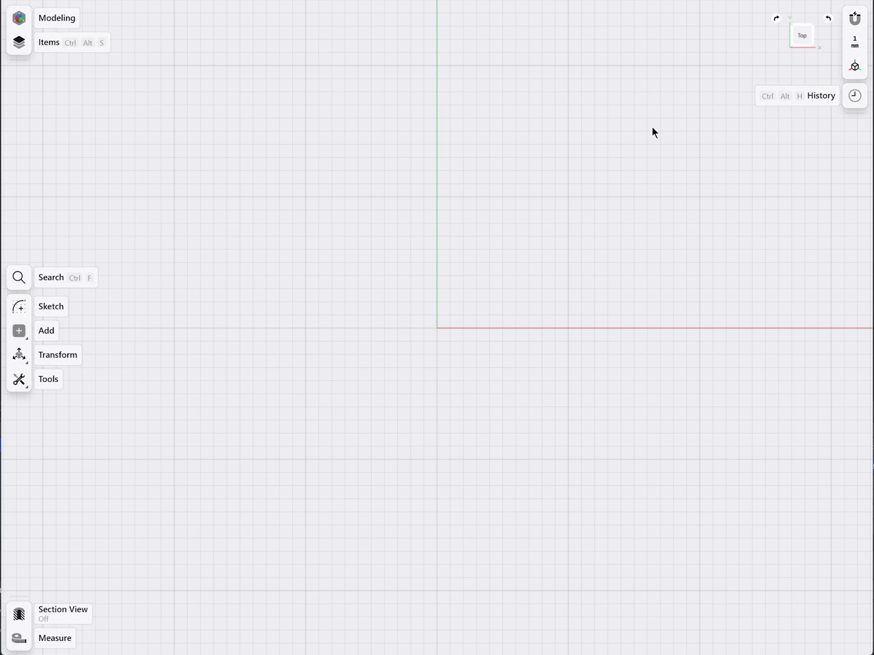
Bring the grid spacing to 5 mm and lock the grid size at that value
scroll(651, 127, "down", 5)
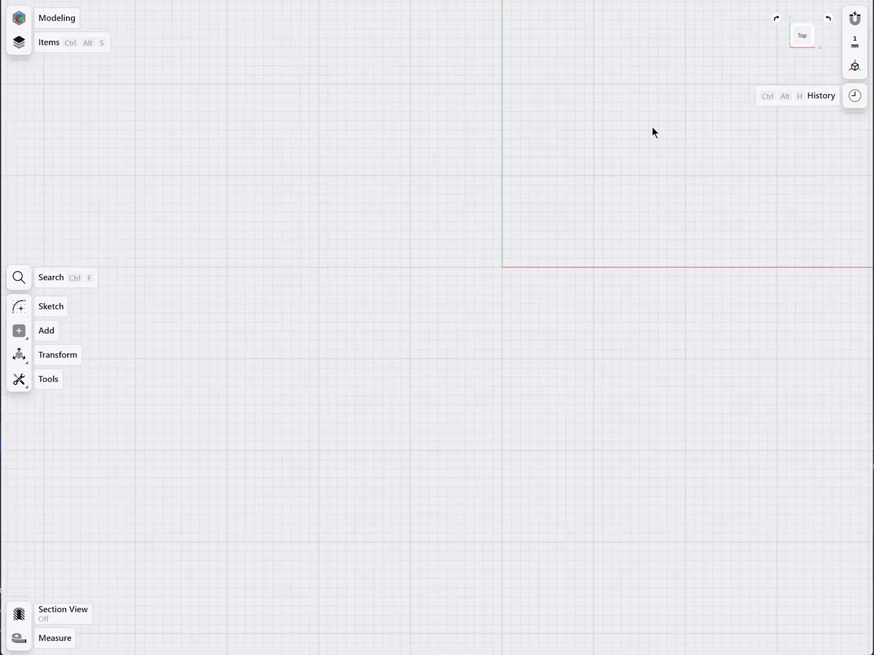
scroll(653, 127, "down", 5)
scroll(652, 127, "down", 3)
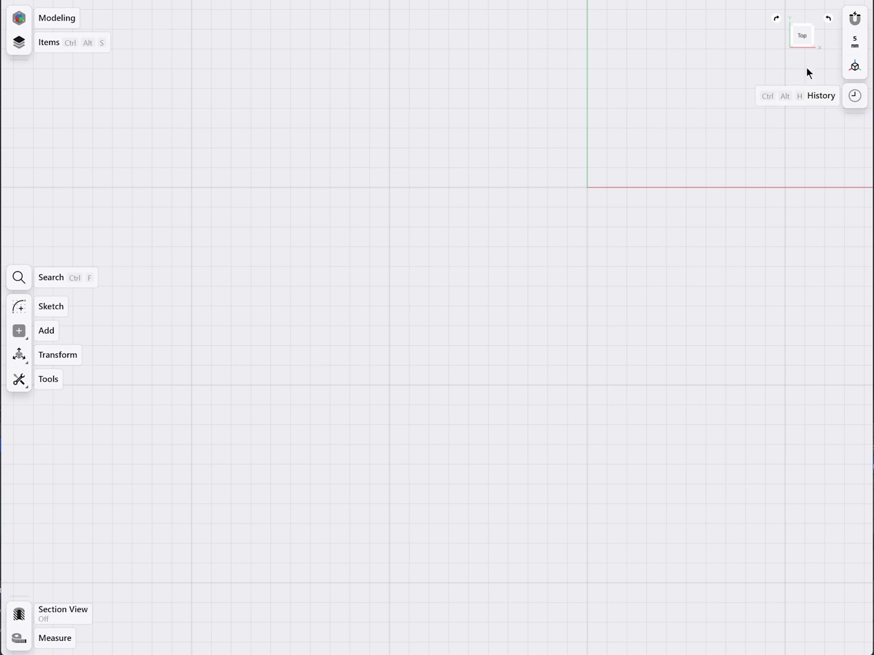
left_click(853, 44)
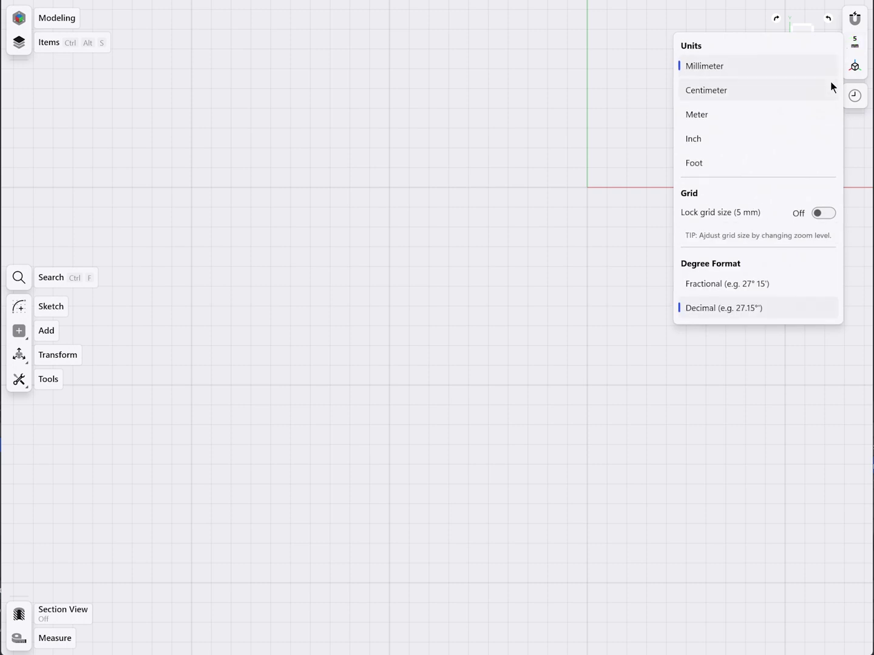
left_click(829, 210)
left_click(646, 205)
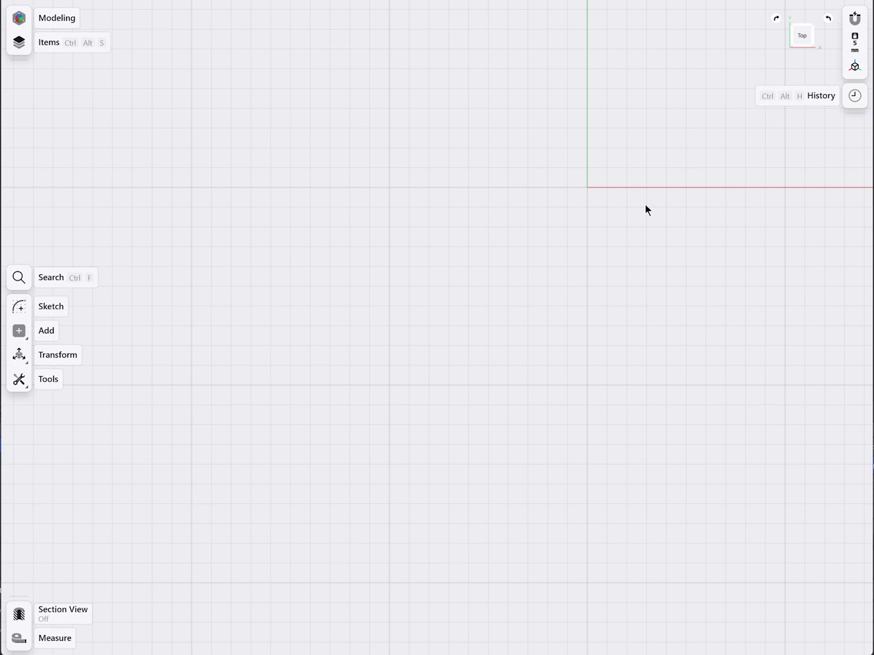
Sketch a center rectangle about 40 mm wide and 60 mm high on the origin, and lock its center point
middle_click_drag(645, 206, 487, 298, "shift")
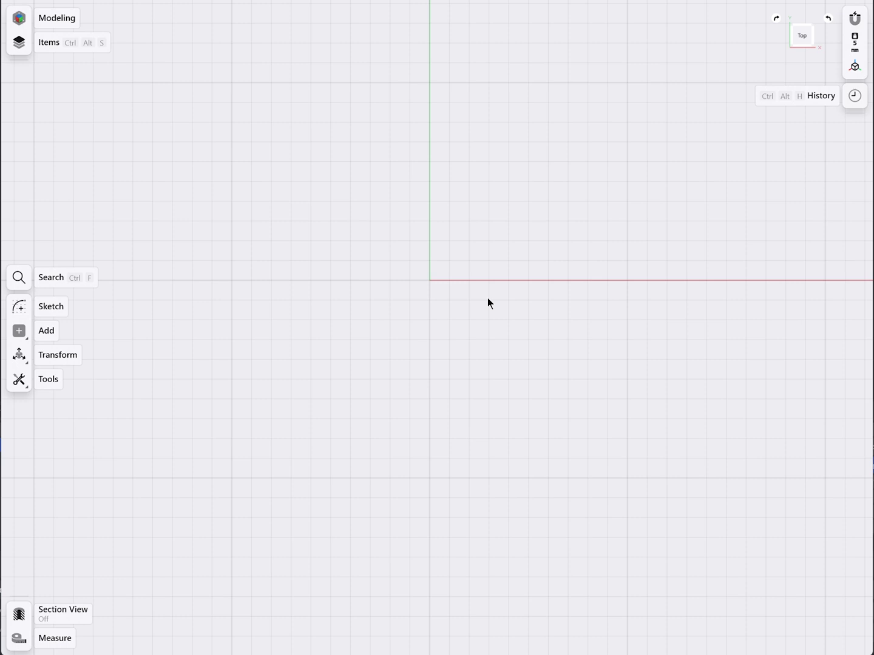
scroll(487, 298, "up", 2)
left_click(20, 308)
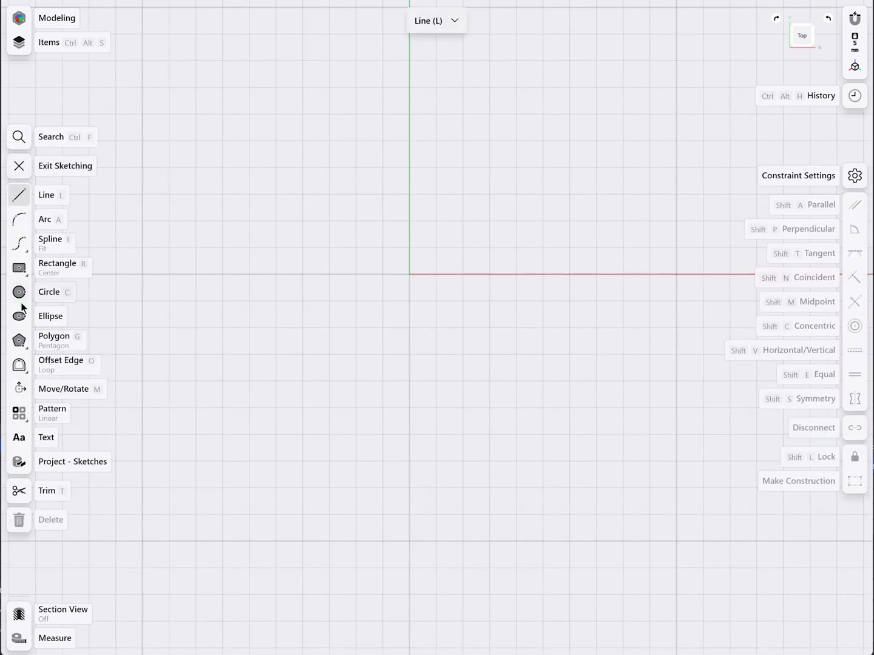
left_click(24, 268)
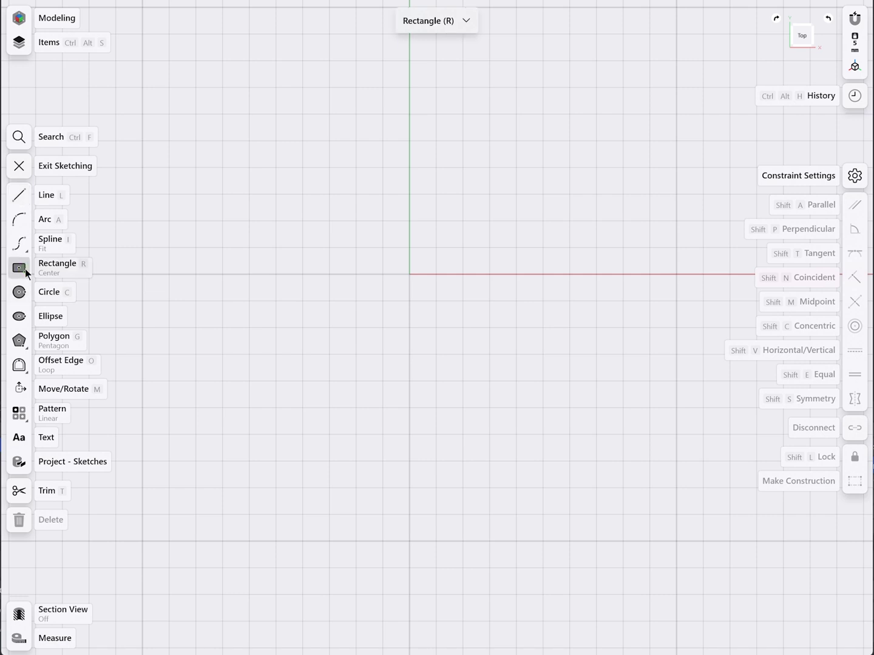
left_click(25, 269)
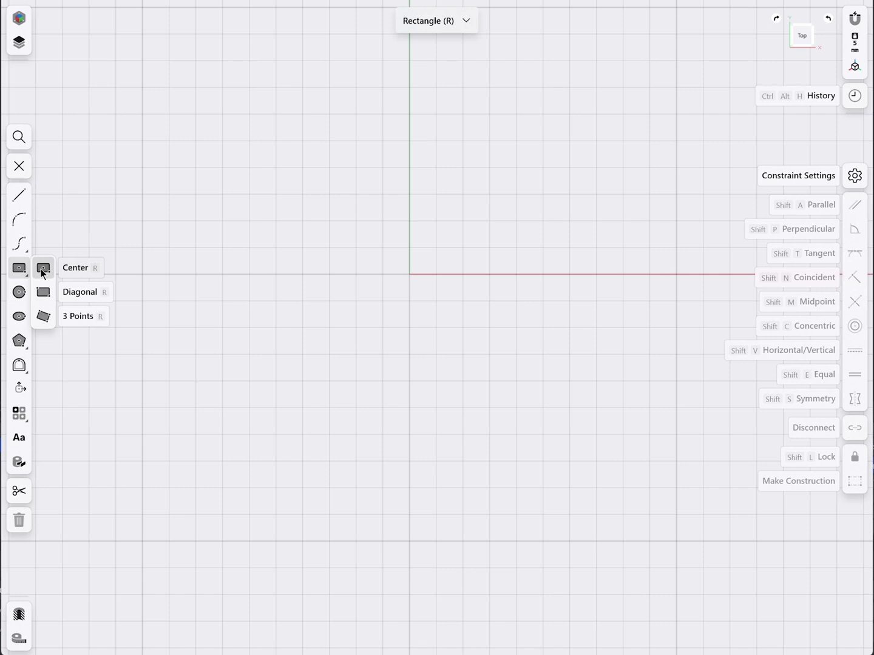
left_click(42, 269)
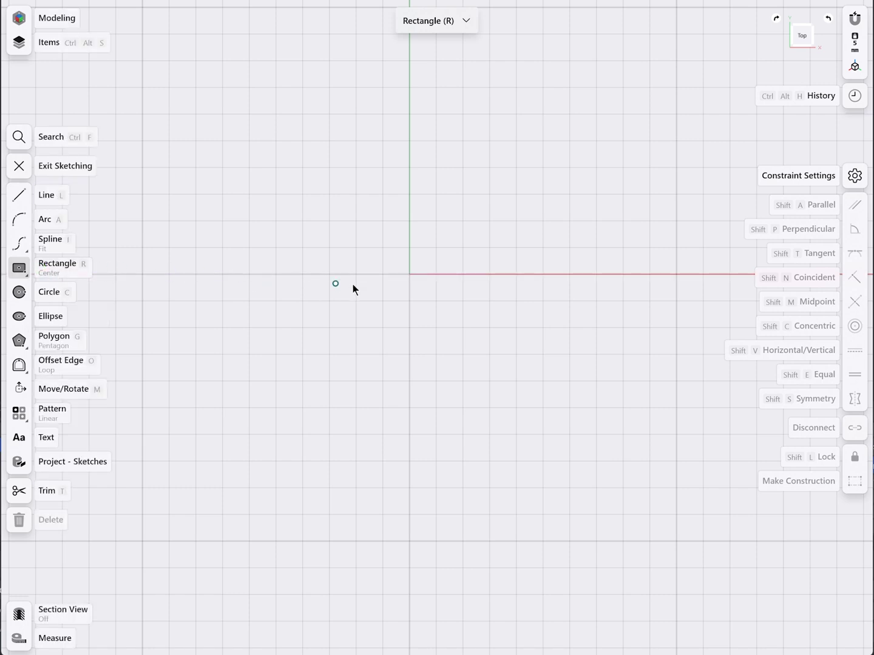
left_click(412, 276)
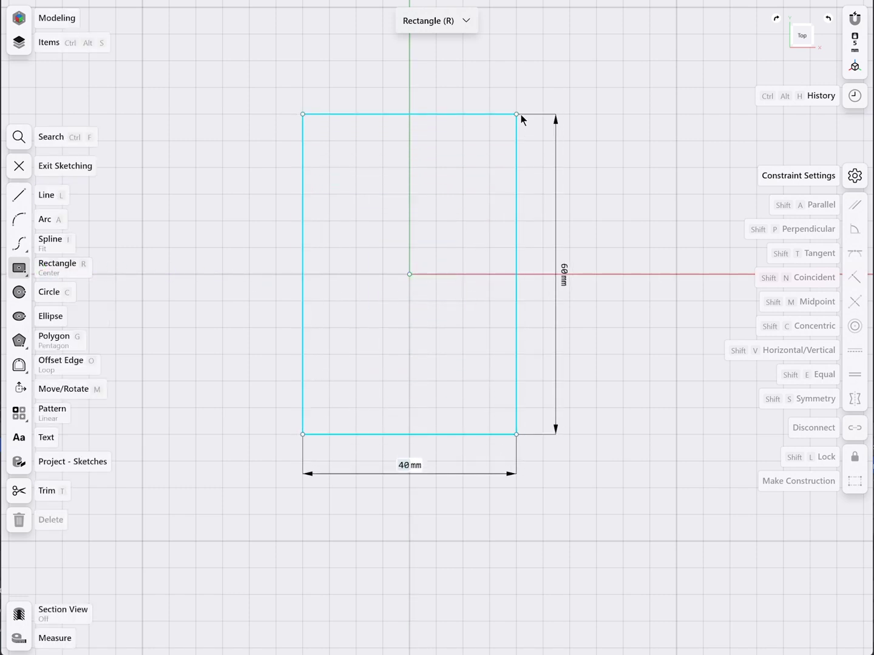
left_click(521, 116)
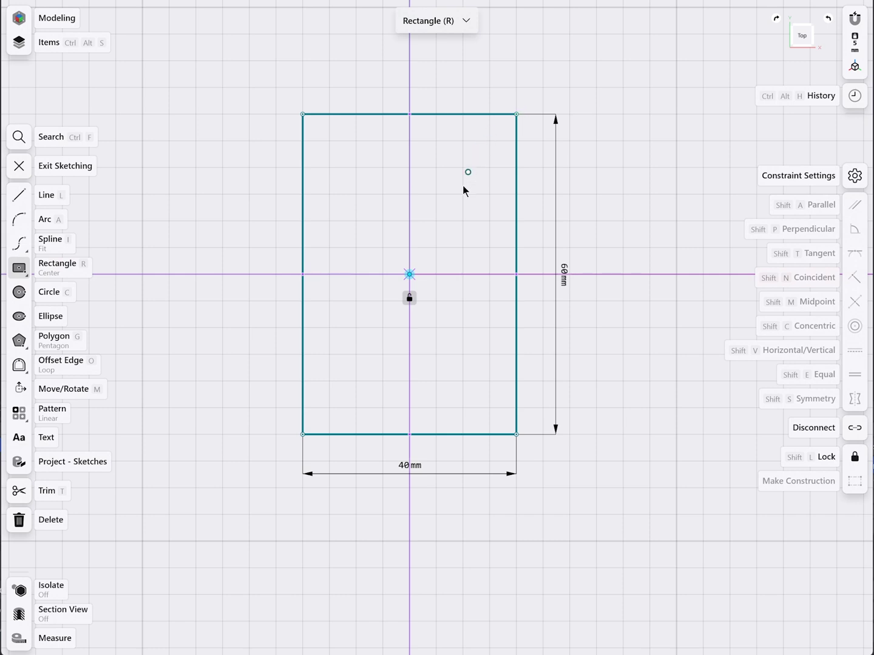
left_click(412, 297)
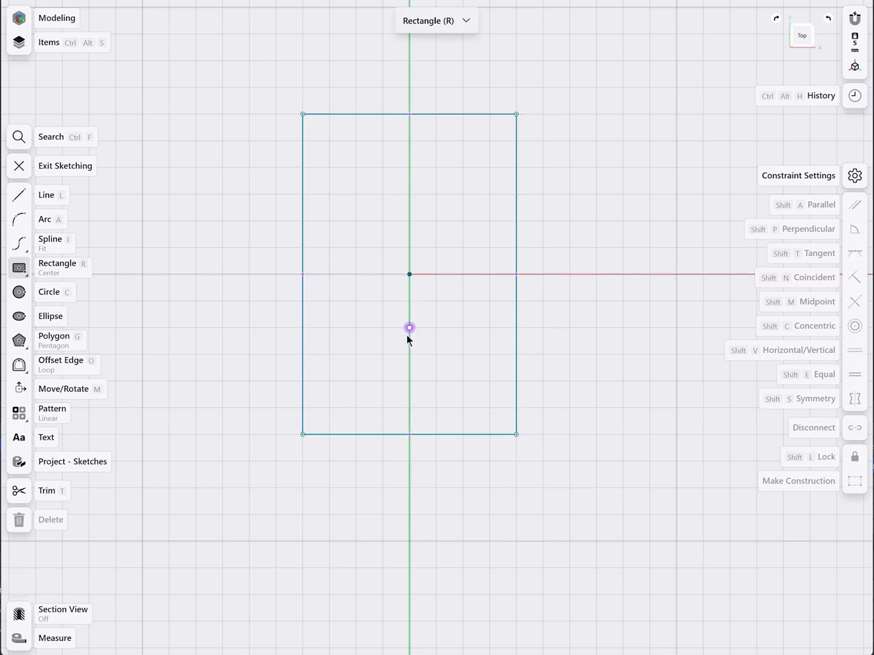
key("Escape")
Set the rectangle's horizontal width to 30 mm
left_click(429, 436)
left_click(416, 466)
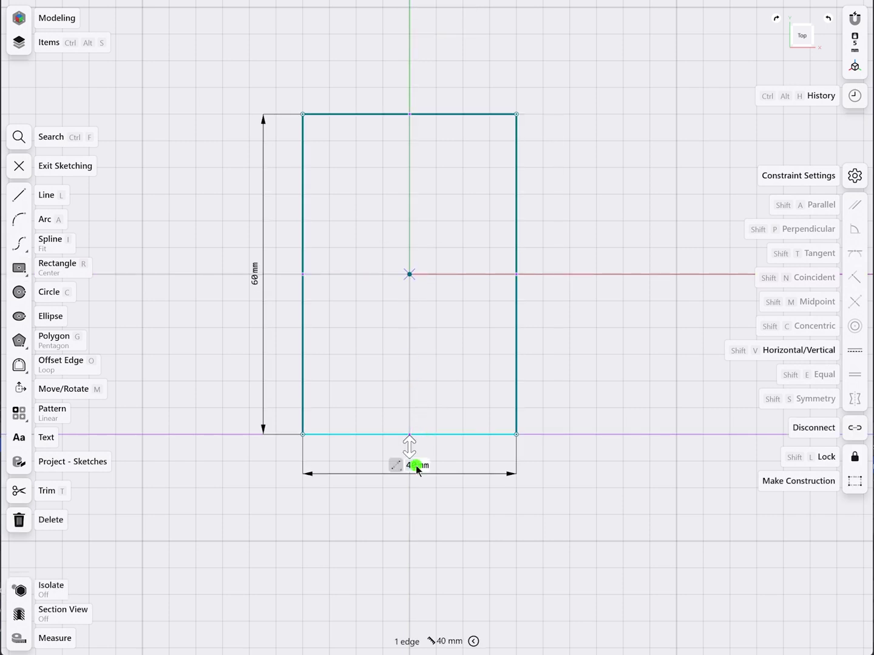
left_click(433, 537)
left_click(394, 565)
left_click(469, 565)
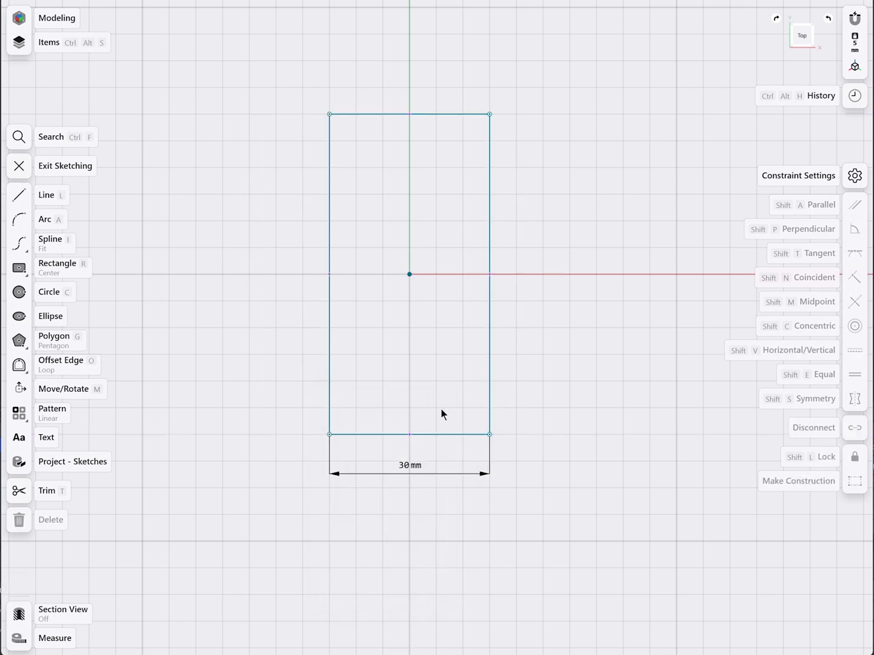
Set the rectangle's vertical height to 40 mm and select all four of its edges
left_click(489, 383)
left_click(538, 274)
left_click(500, 303)
left_click(521, 364)
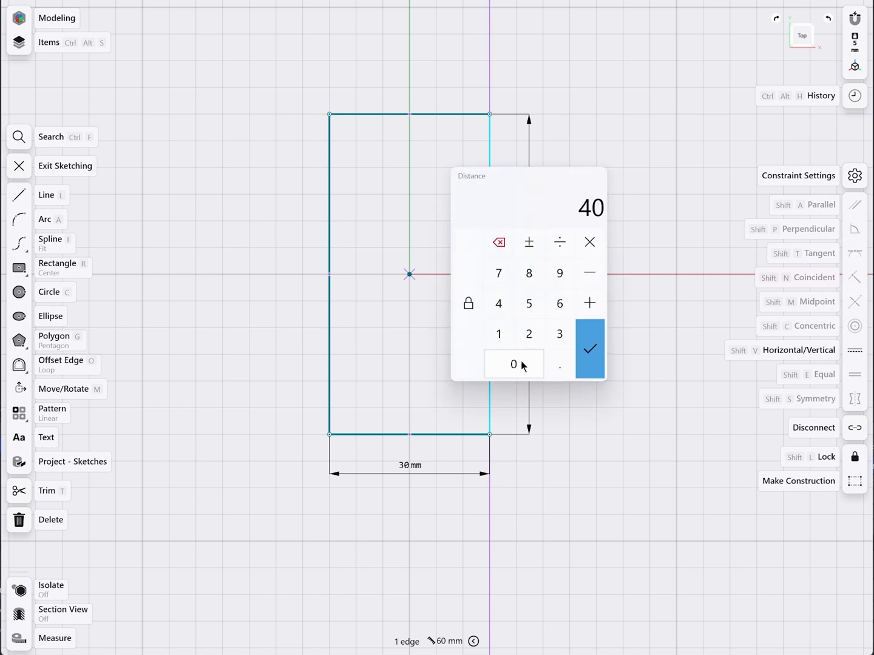
left_click(588, 360)
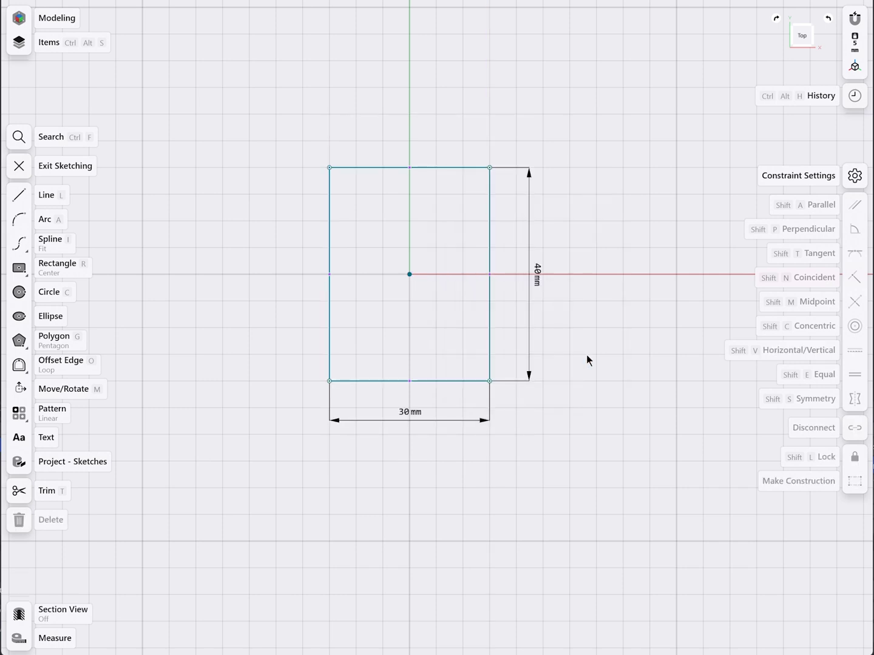
double_click(490, 334)
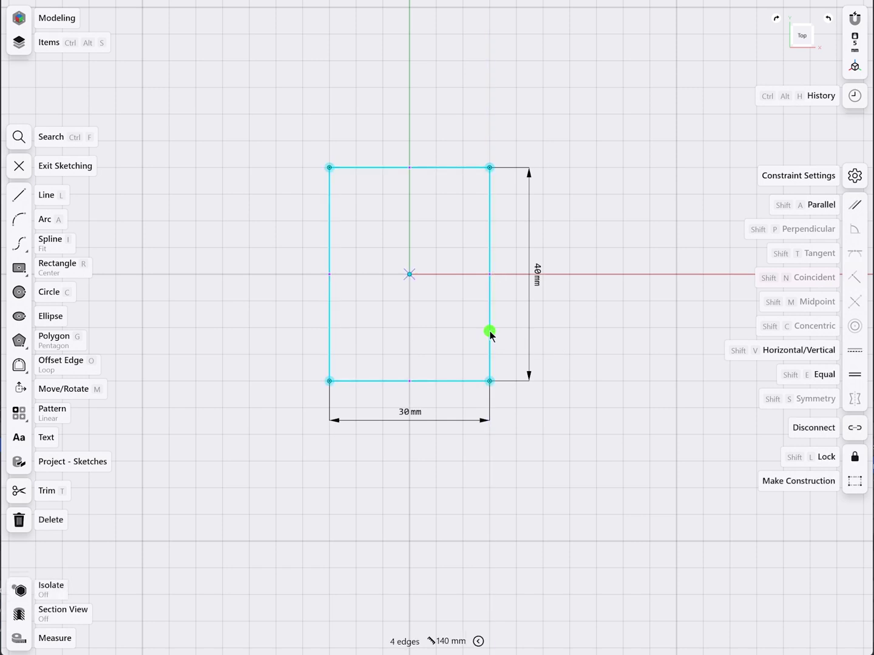
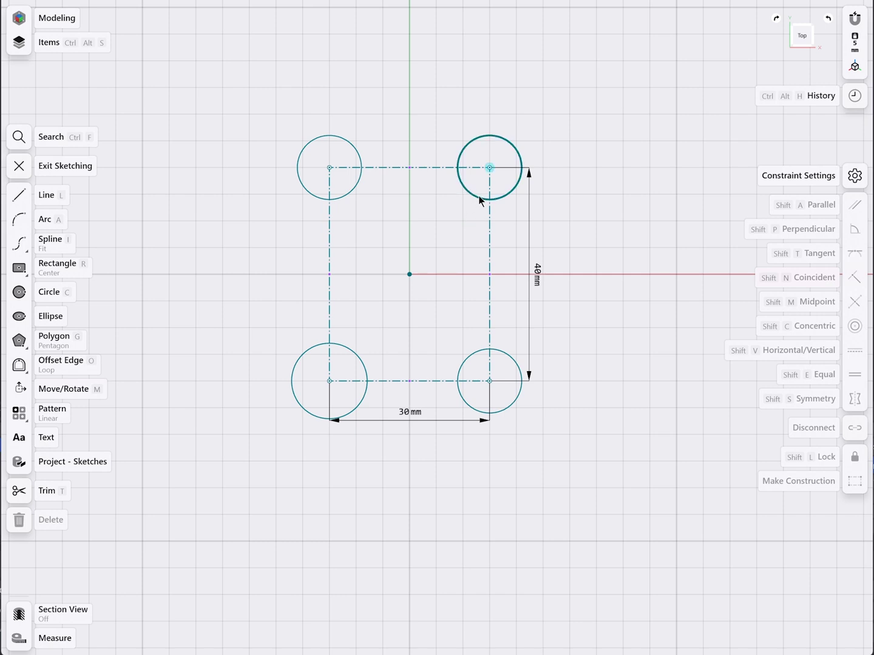
Apply an Equal constraint to the four circles at the rectangle's corners so they share one diameter
left_click(478, 195)
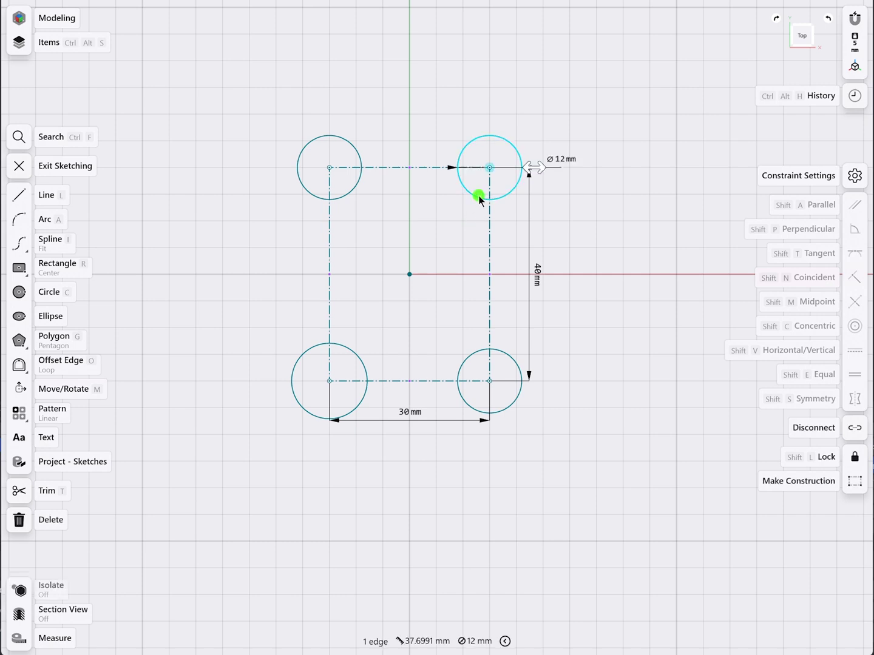
left_click(479, 350)
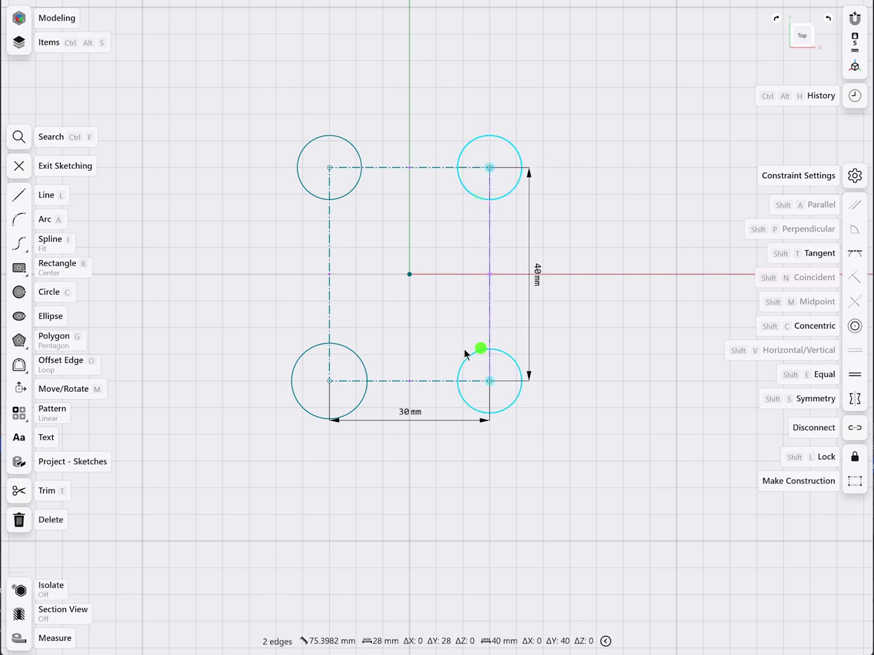
left_click(354, 352)
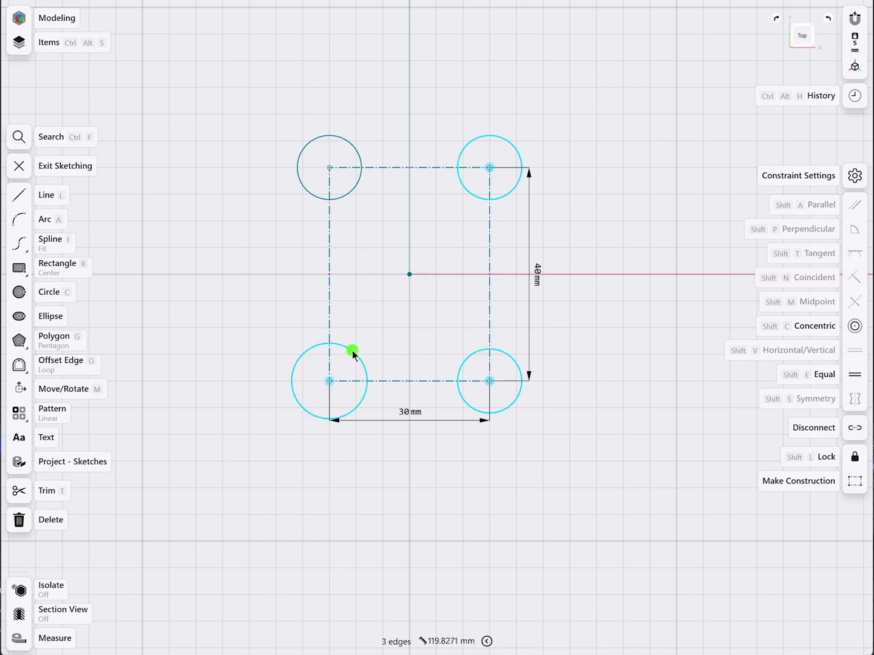
left_click(339, 196)
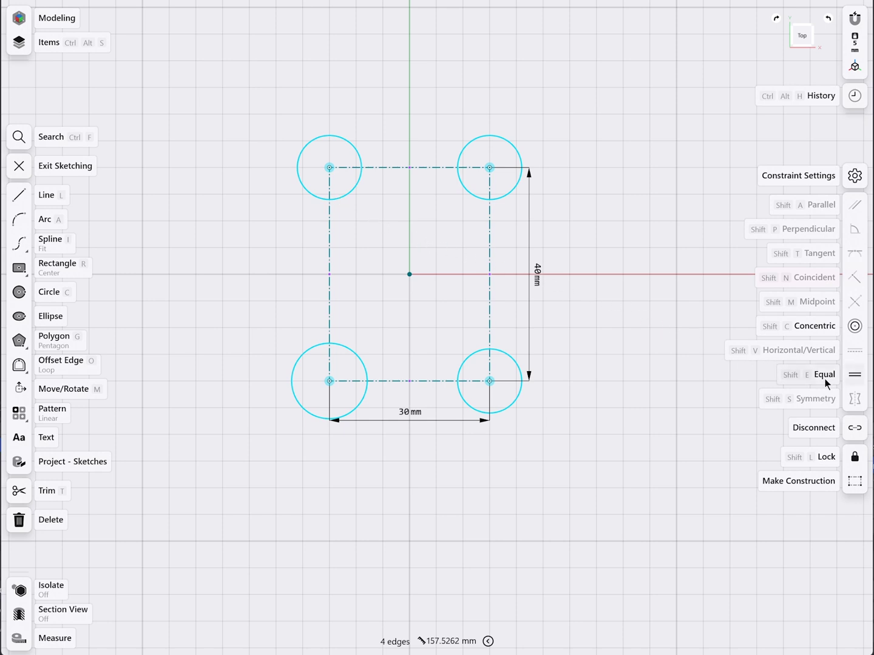
left_click(856, 380)
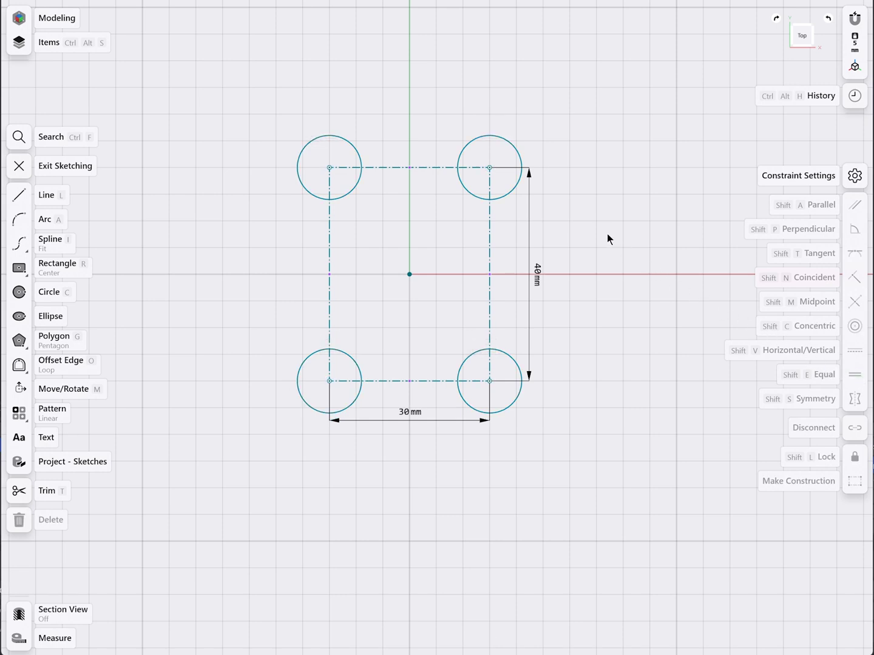
Set the diameter of the four equal corner circles to 6 mm
left_click(516, 152)
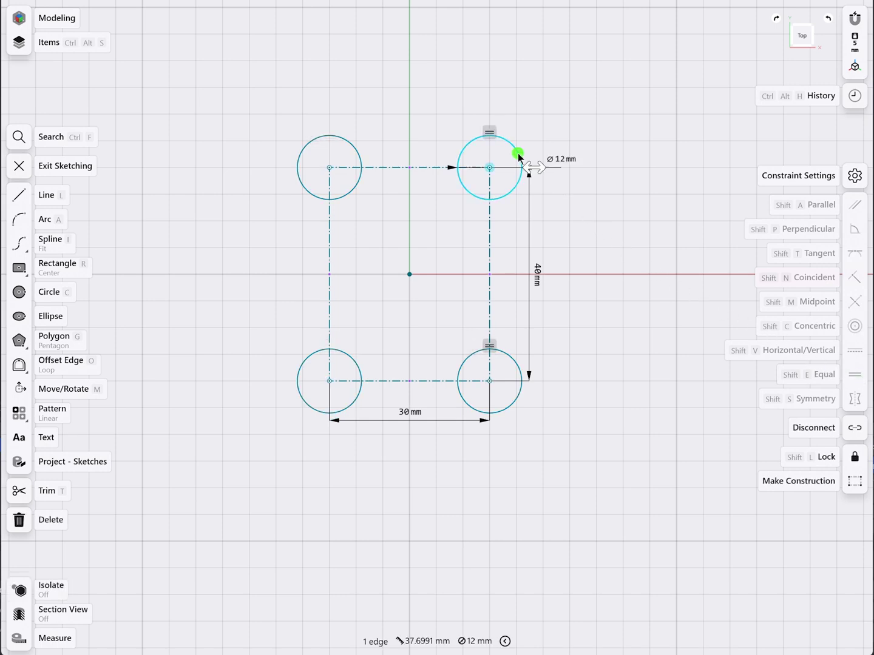
left_click(555, 159)
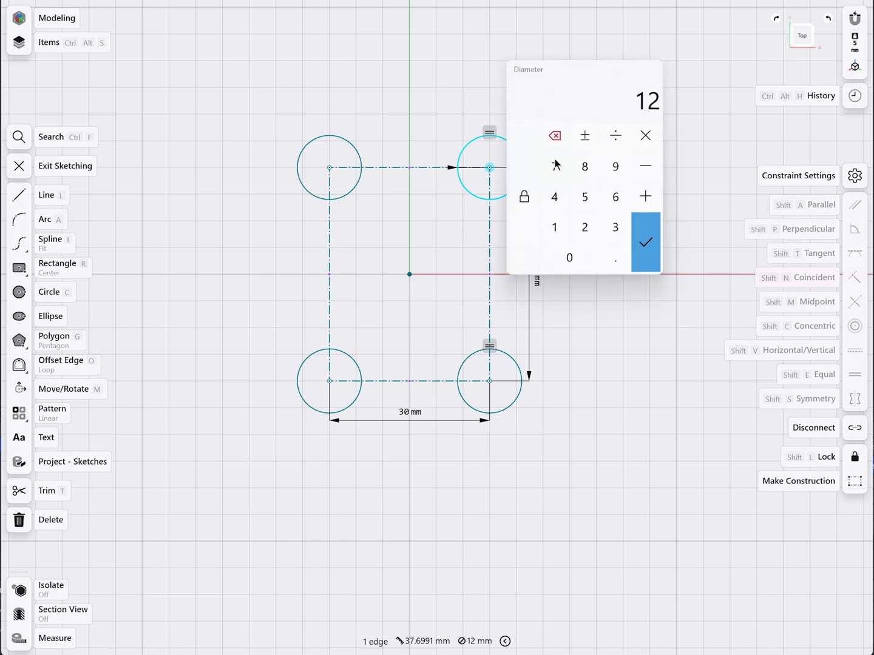
left_click(615, 195)
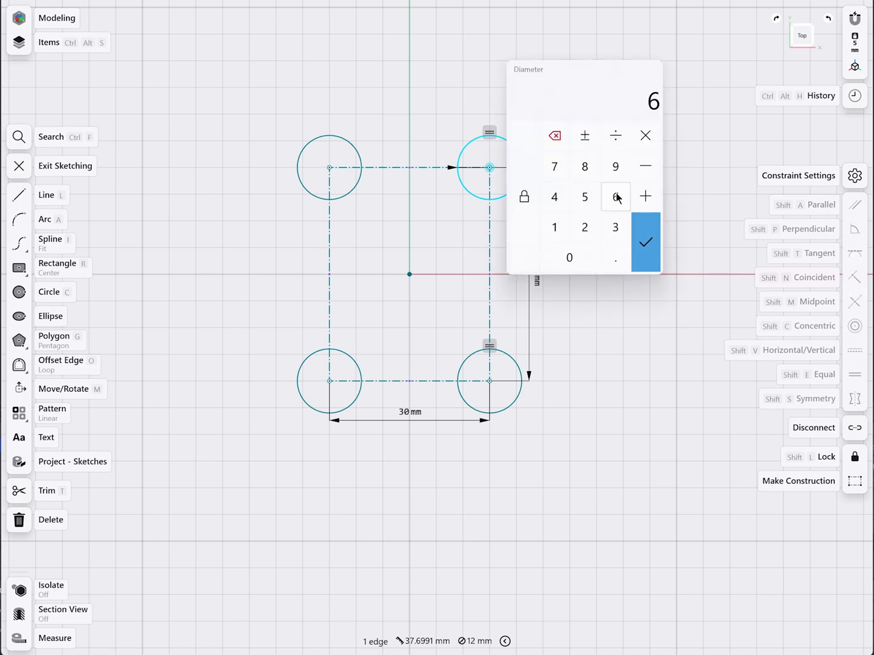
left_click(642, 219)
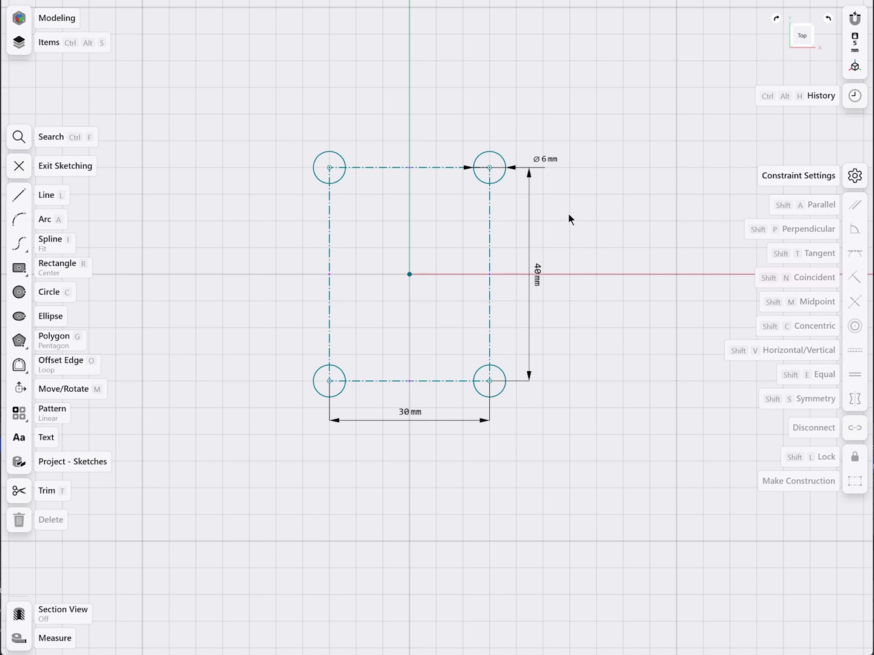
Sketch a center rectangle about 62 mm wide and 64 mm high on the origin, enclosing the four circles
left_click(19, 268)
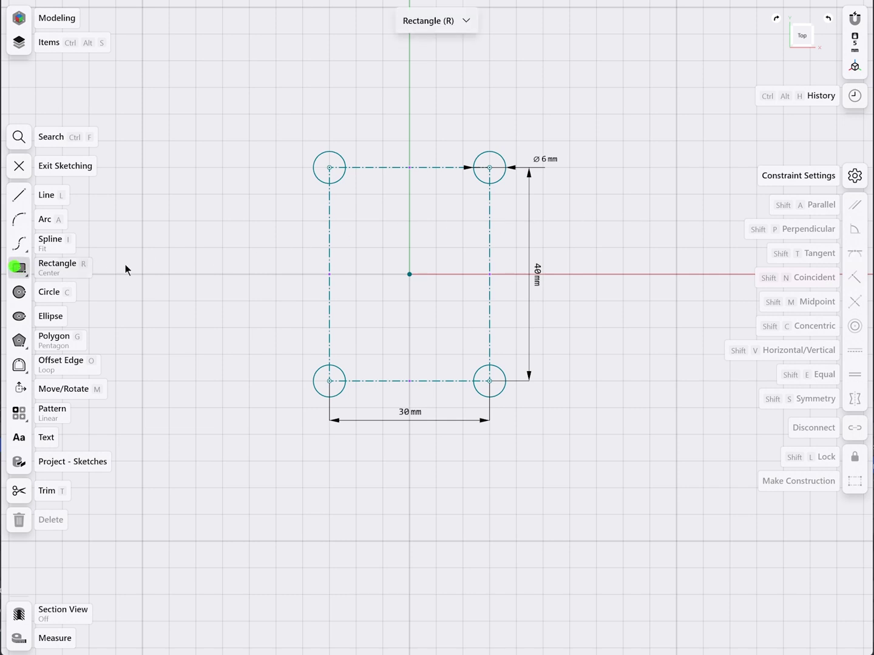
left_click(410, 275)
left_click(571, 115)
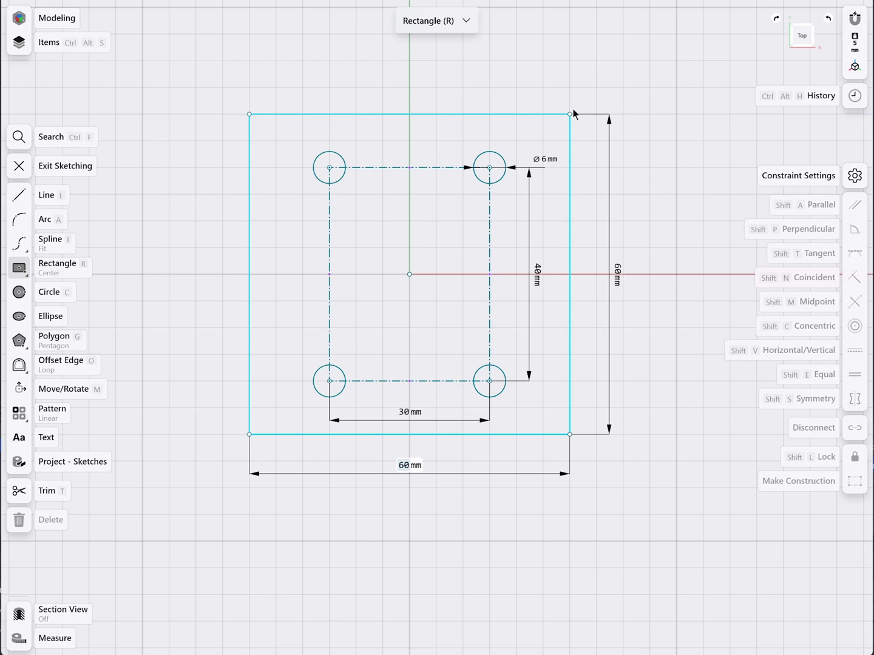
left_click(575, 104)
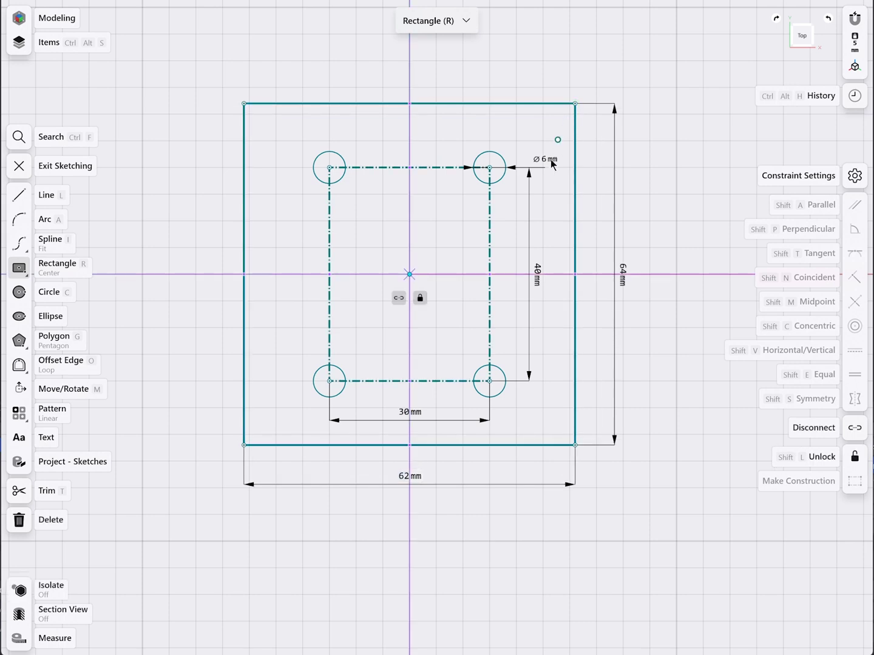
key("Escape")
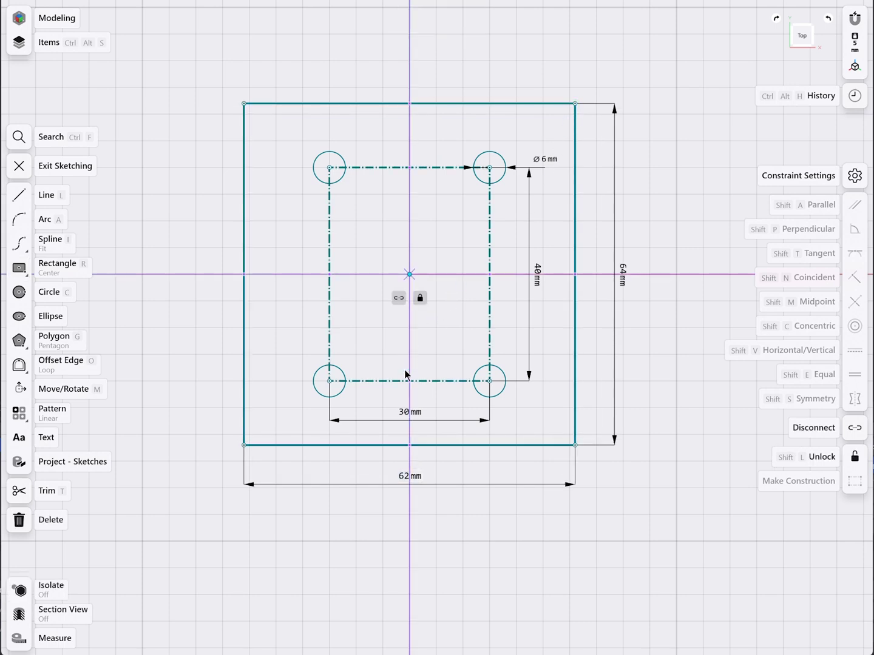
Apply a Parallel constraint between the lower edges of the construction rectangle and the outer rectangle
left_click(368, 383)
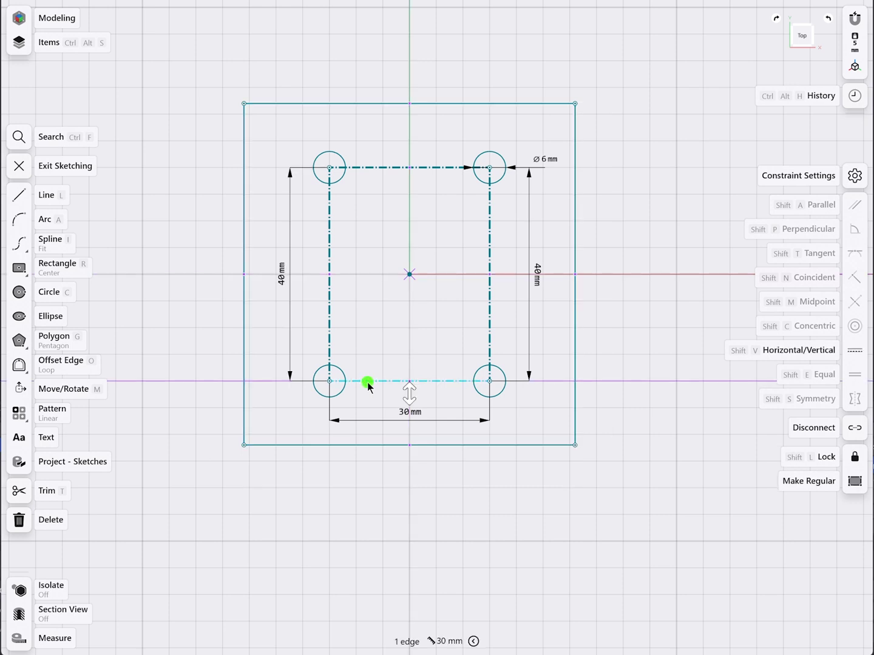
left_click(381, 446)
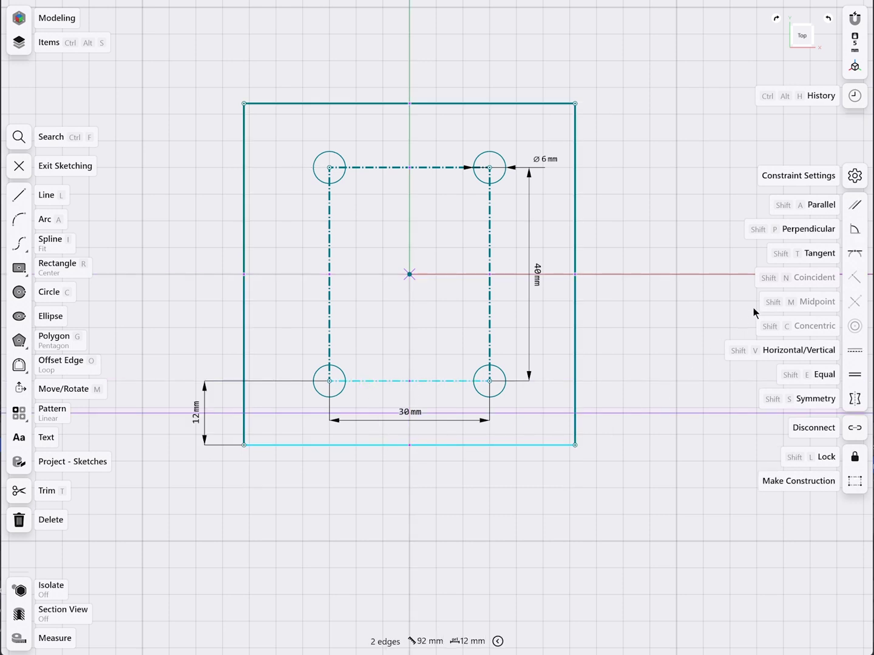
left_click(855, 206)
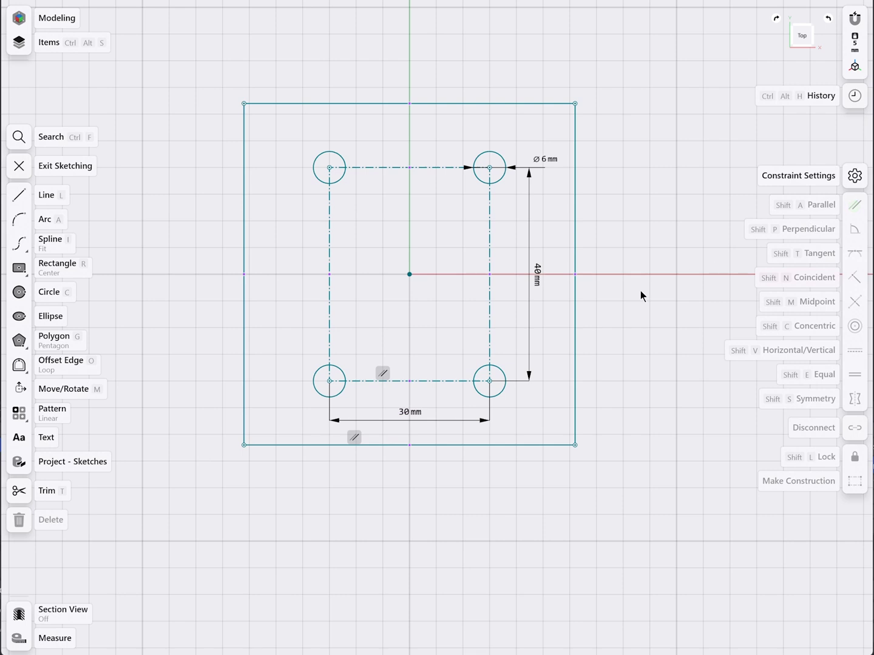
Set the distance from the lower-left circle's center to the outer rectangle's lower edge to 7 mm
left_click(329, 381)
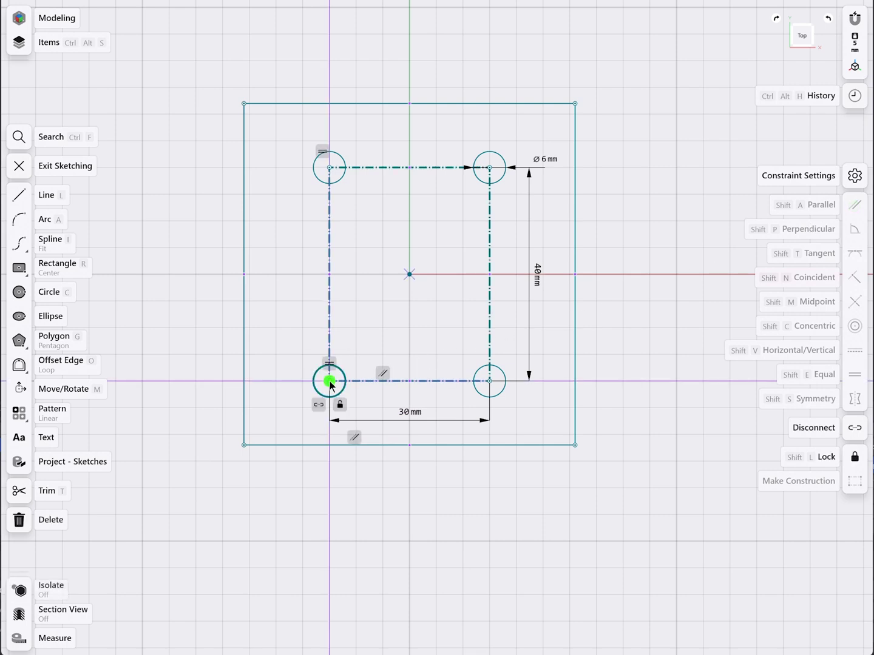
left_click(322, 445)
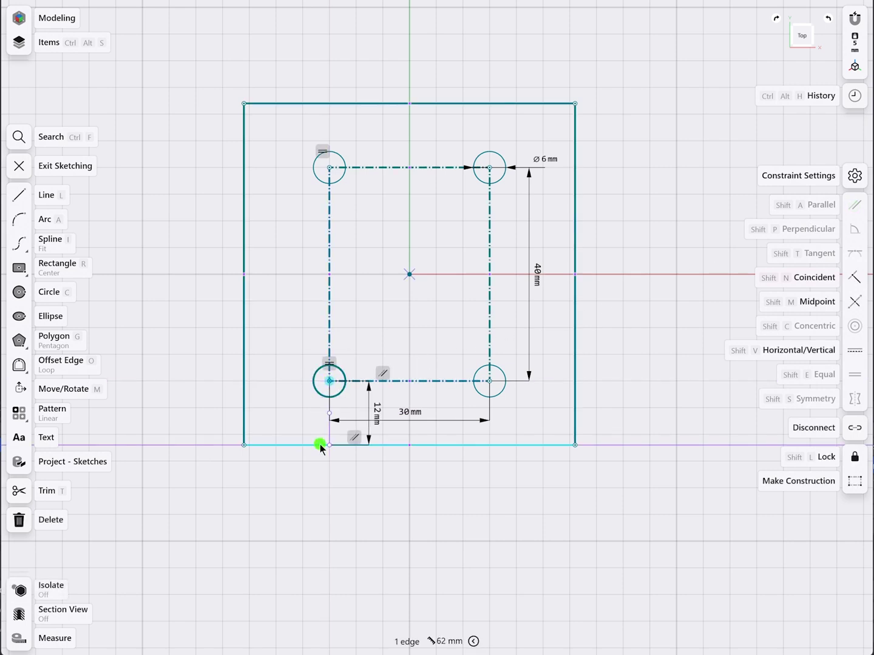
left_click(379, 409)
left_click(340, 412)
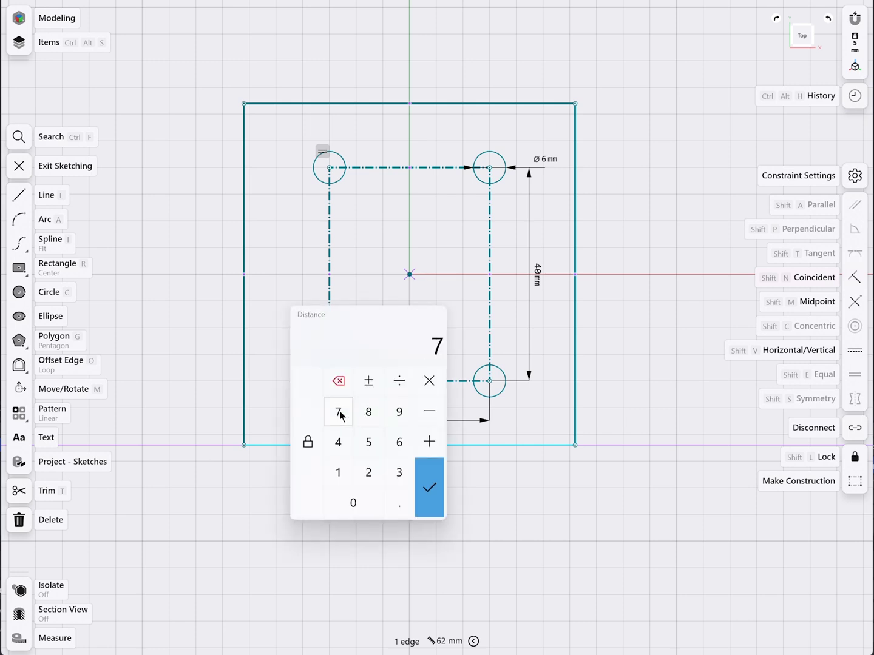
left_click(430, 476)
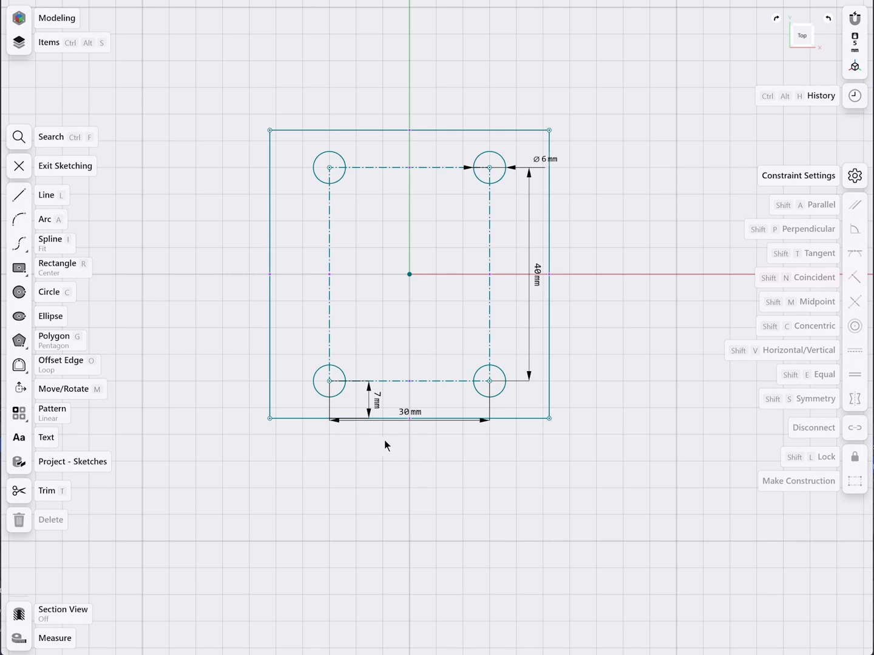
Set the distance from the lower-left circle's center to the outer rectangle's left edge to 7 mm
left_click(329, 381)
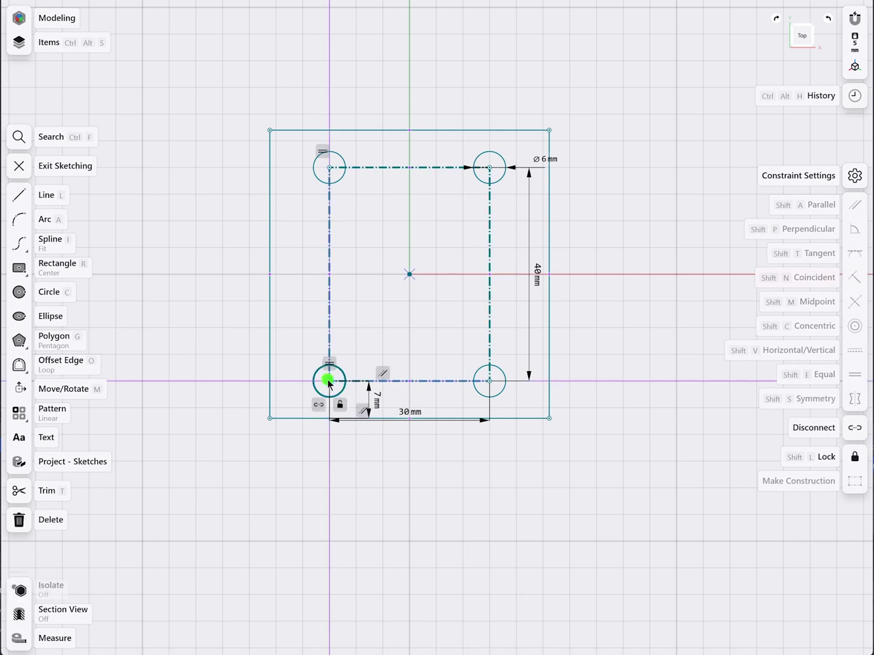
left_click(269, 375)
left_click(294, 413)
left_click(276, 418)
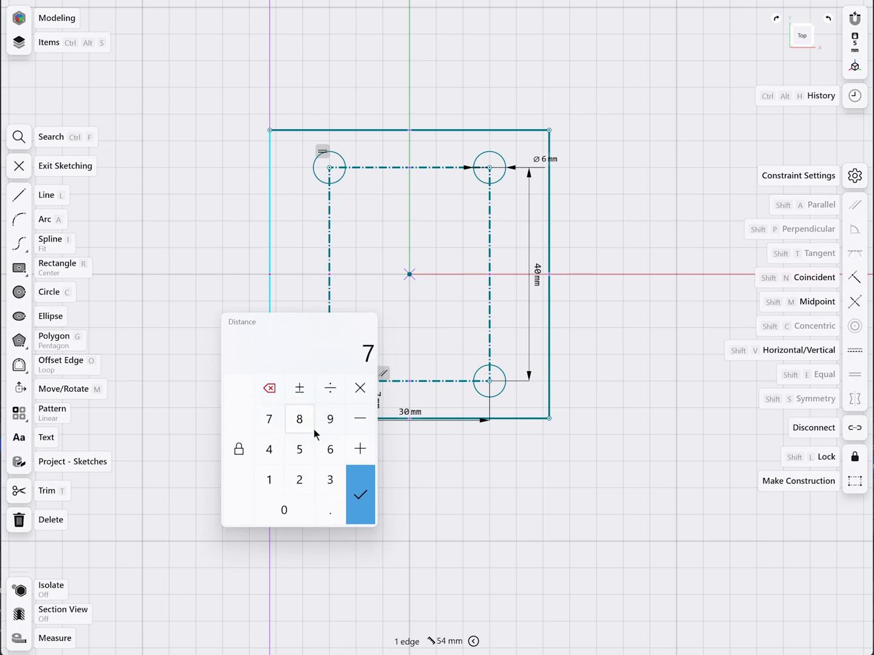
left_click(360, 480)
Move both 7 mm dimension labels outside the outer rectangle, near its lower-left corner
left_click_drag(310, 412, 247, 376)
left_click(371, 402)
mouse_move(371, 403)
left_mouse_down()
mouse_move(315, 420)
mouse_move(318, 450)
left_mouse_up()
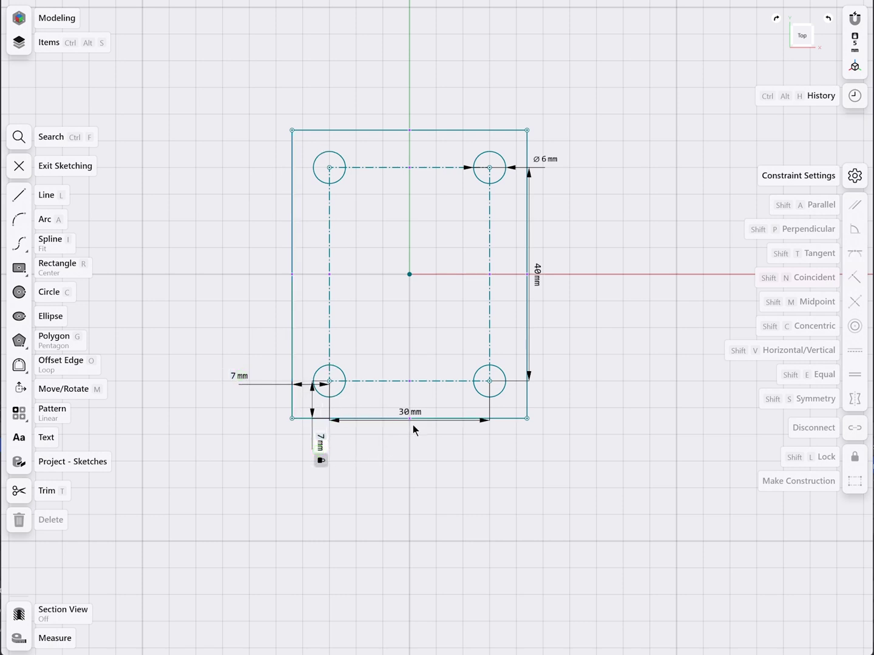
Leave the sketch and extrude the plate profile around the four holes upward by 5 mm
left_click(810, 35)
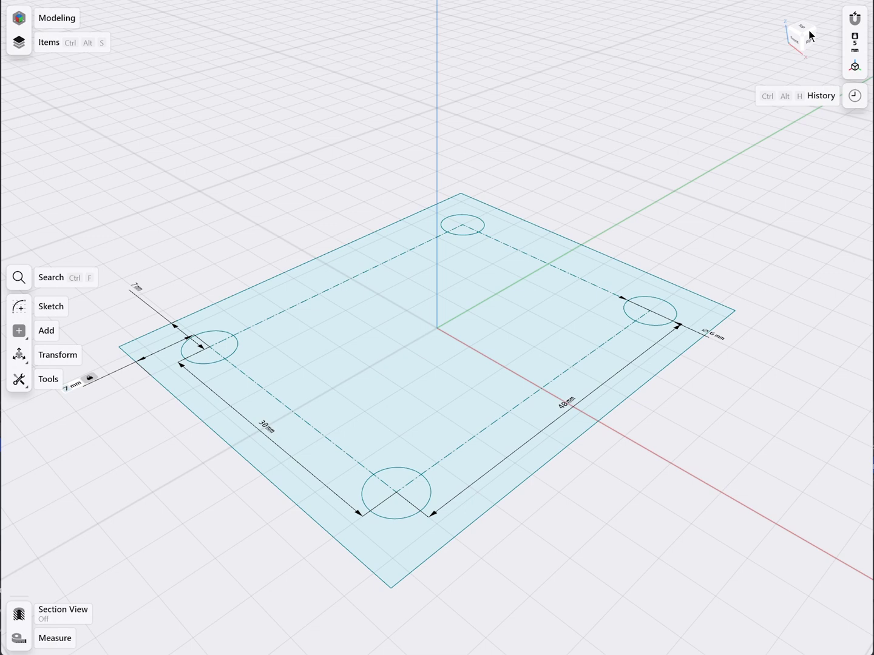
left_click(576, 316)
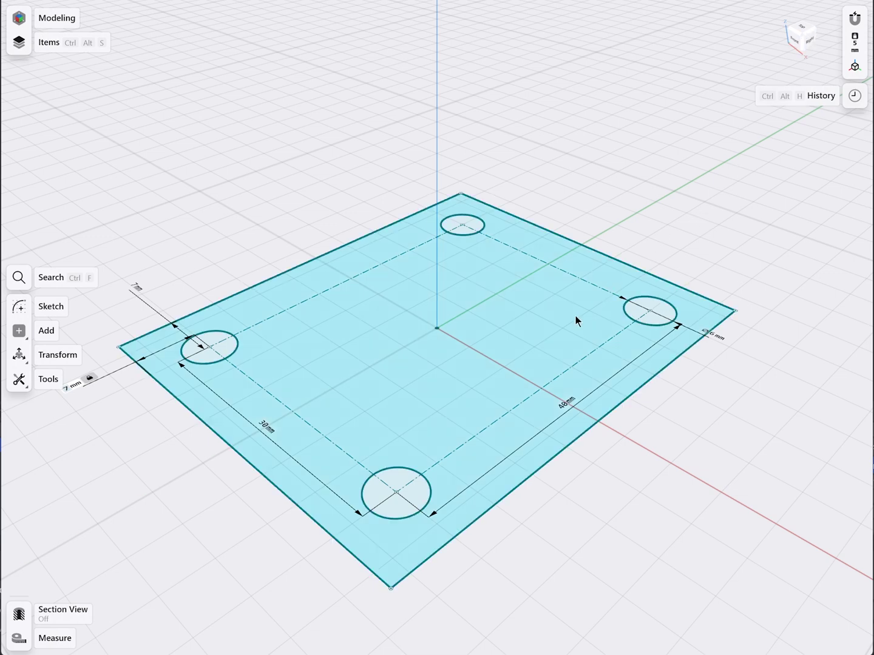
left_click(576, 315)
left_click_drag(576, 315, 577, 289)
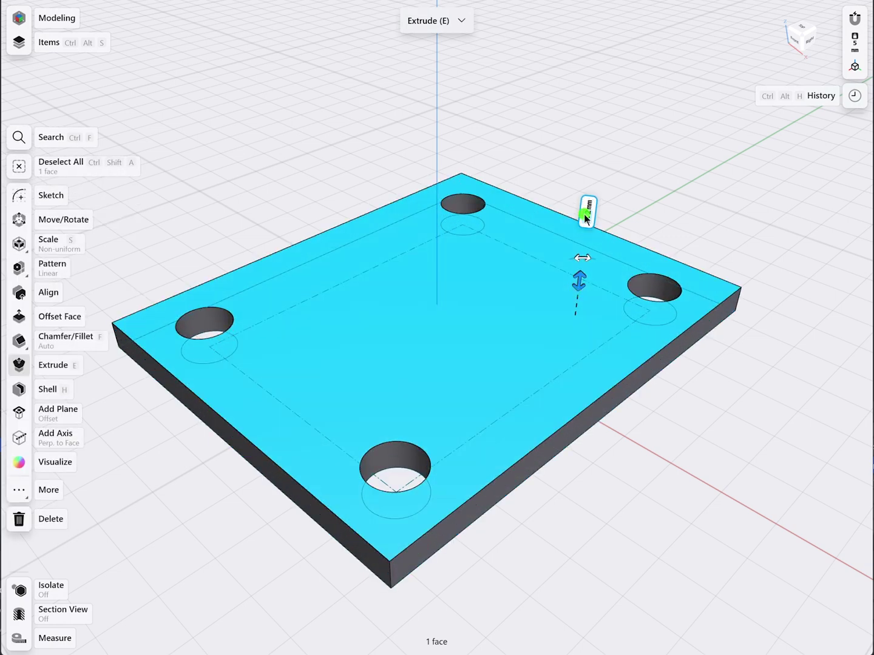
left_click(586, 210)
left_click(573, 241)
left_click(633, 288)
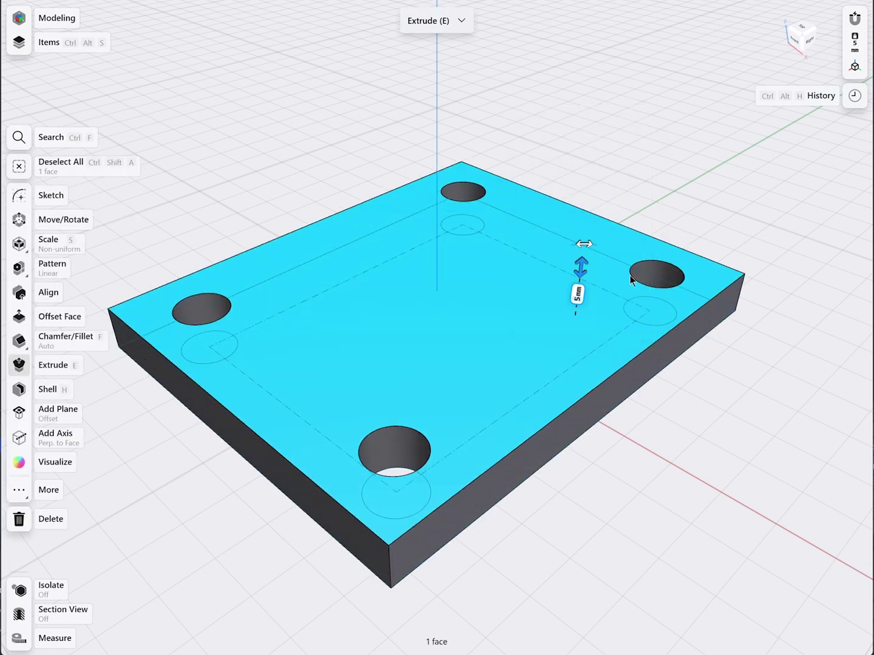
left_click(693, 230)
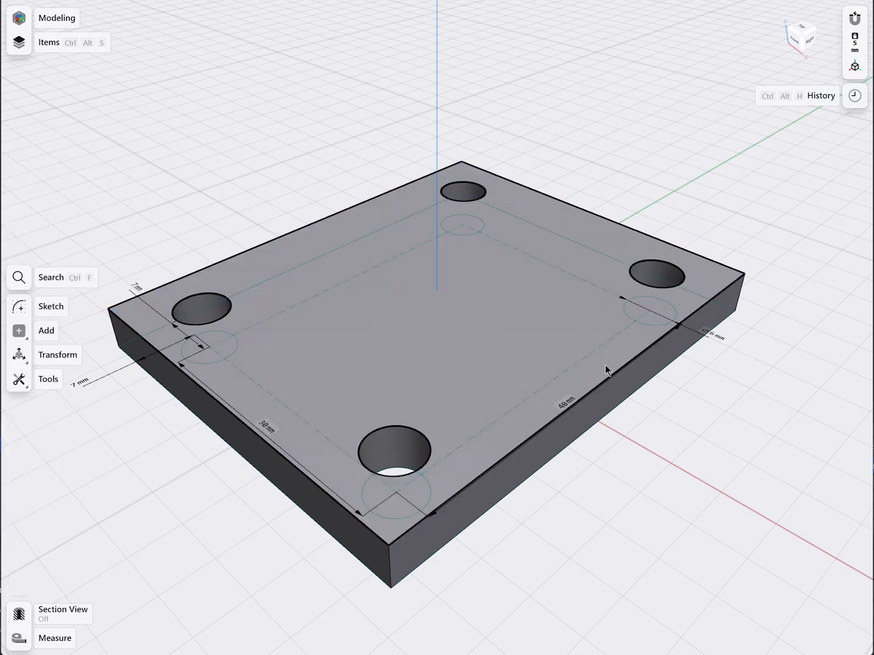
Fillet the four vertical corner edges of the plate with a 7 mm radius
left_click(388, 569)
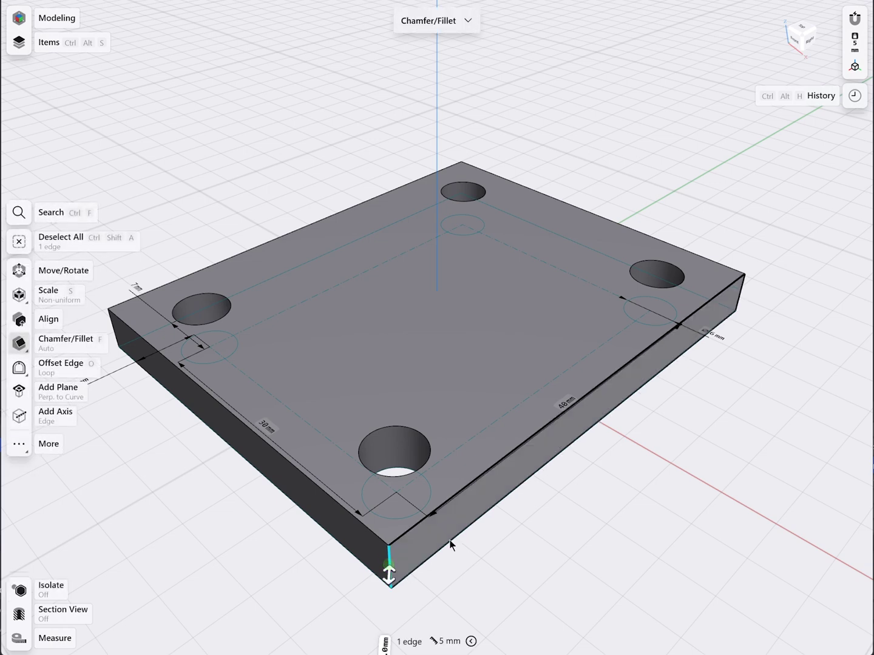
left_click(740, 296)
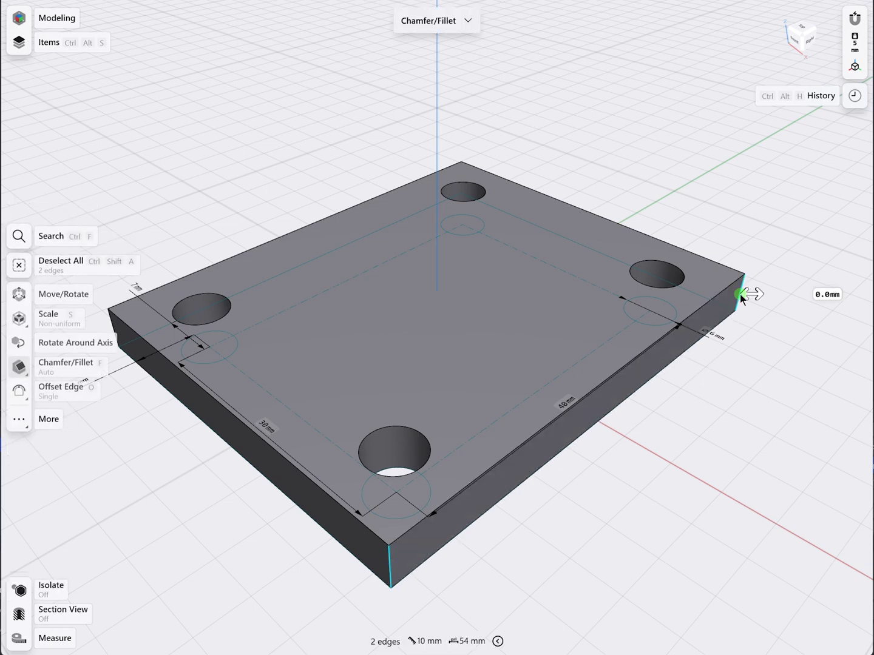
middle_click_drag(719, 232, 504, 281)
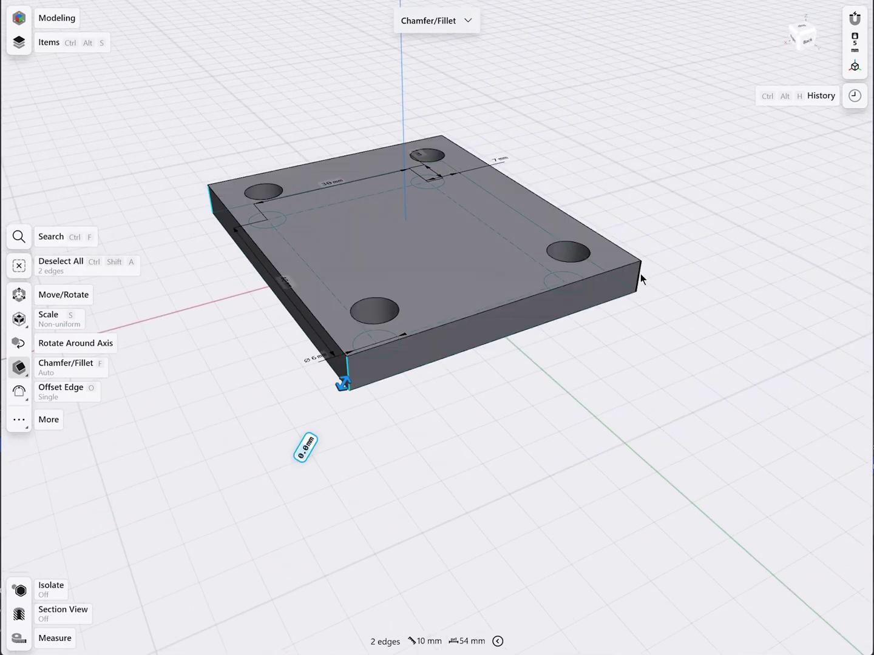
left_click(640, 274)
middle_click_drag(551, 219, 331, 216)
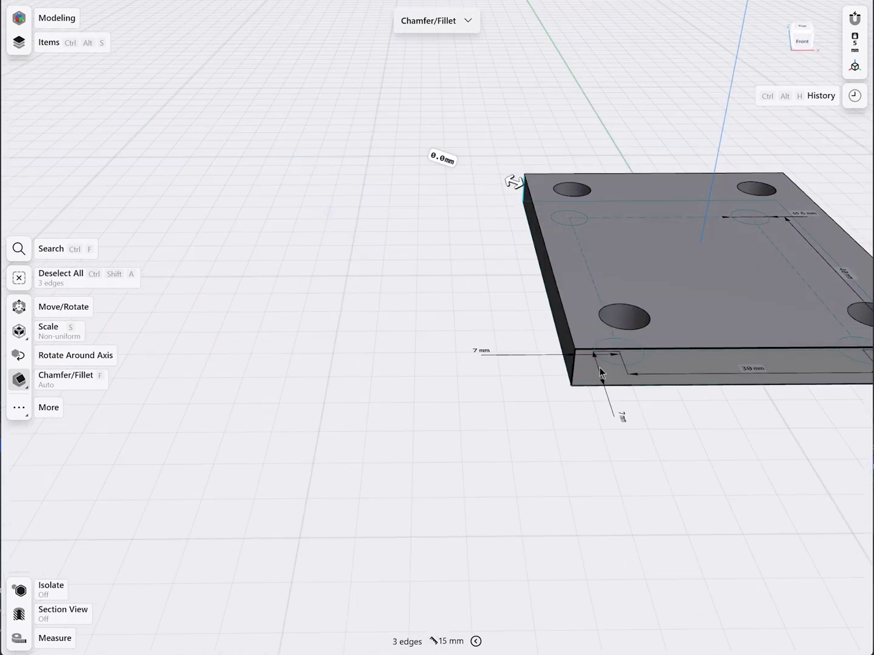
left_click(571, 368)
middle_click_drag(671, 256, 437, 312)
left_click_drag(243, 453, 202, 456)
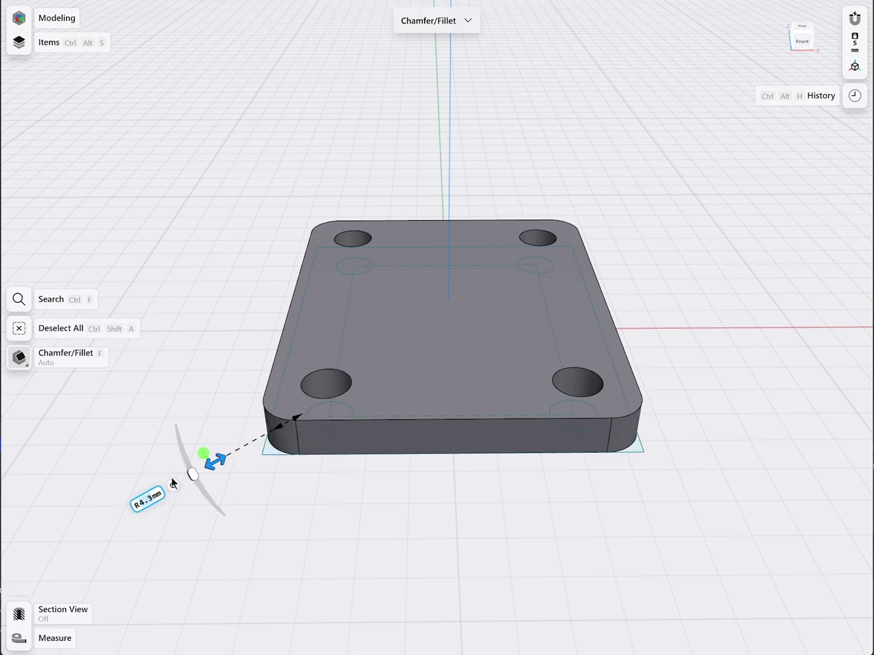
left_click(150, 500)
left_click(103, 498)
left_click(182, 554)
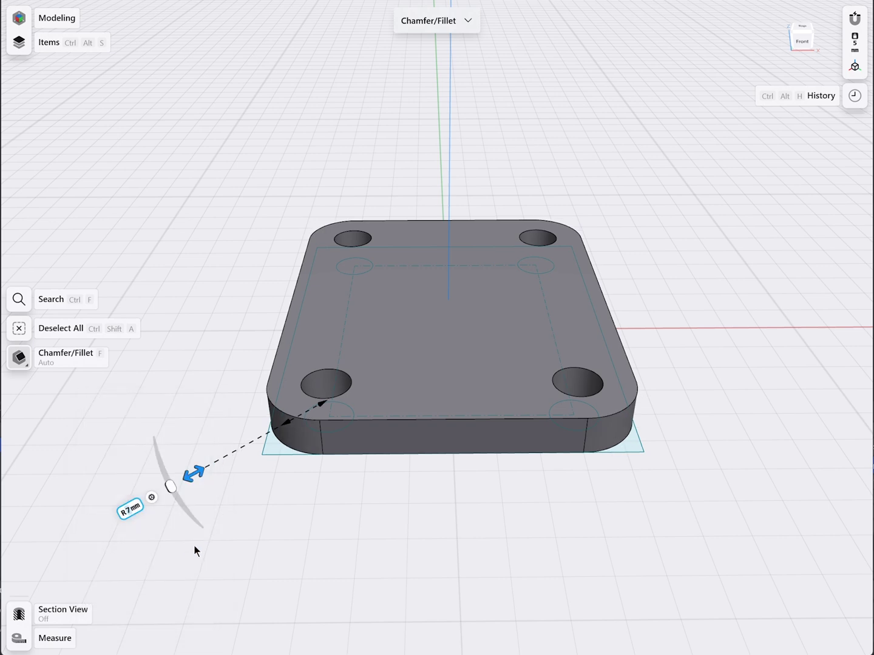
left_click(194, 549)
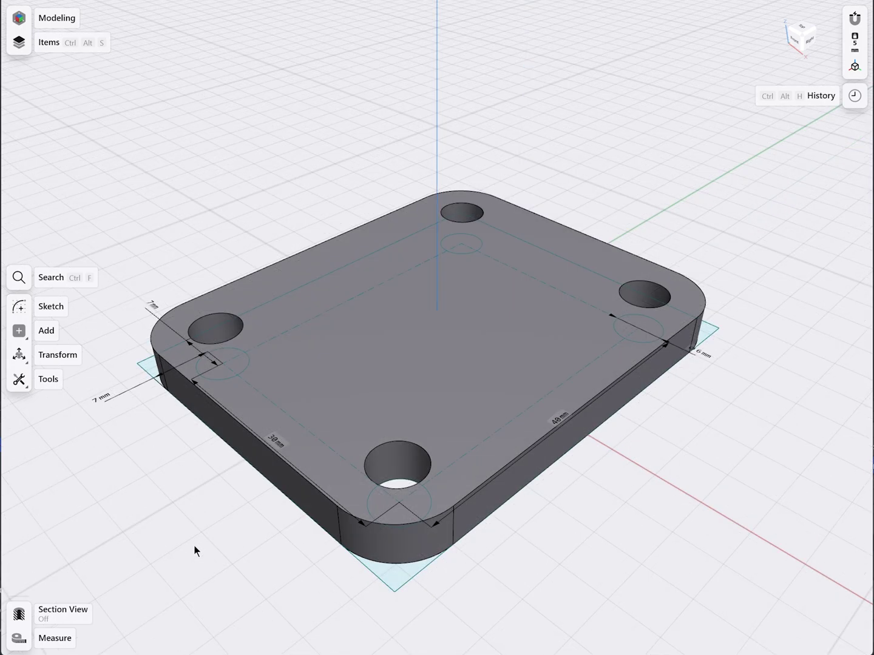
Start a sketch on the plate's top face and draw a center rectangle about 10 mm wide and 46 mm high on the origin
double_click(328, 383)
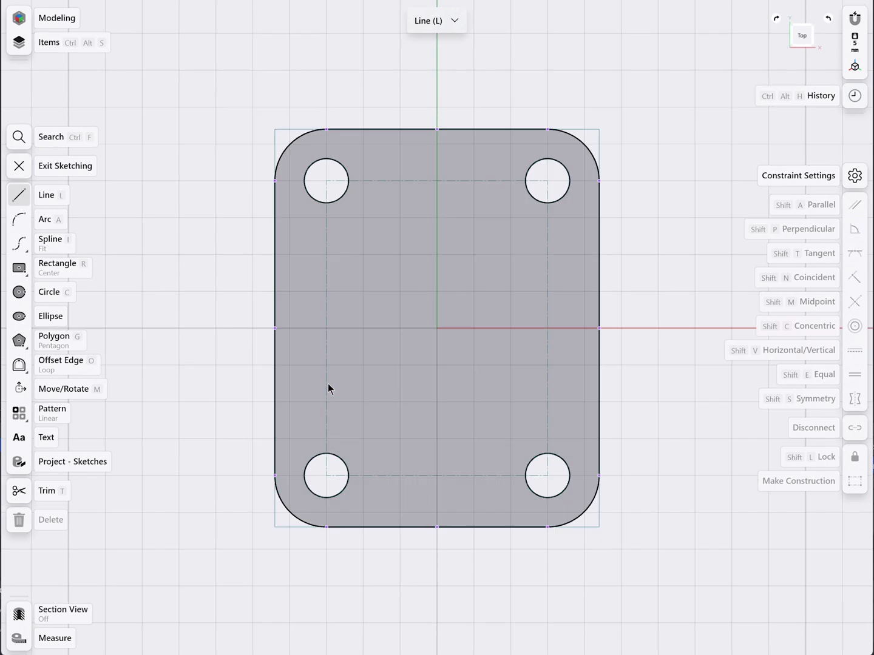
left_click(19, 270)
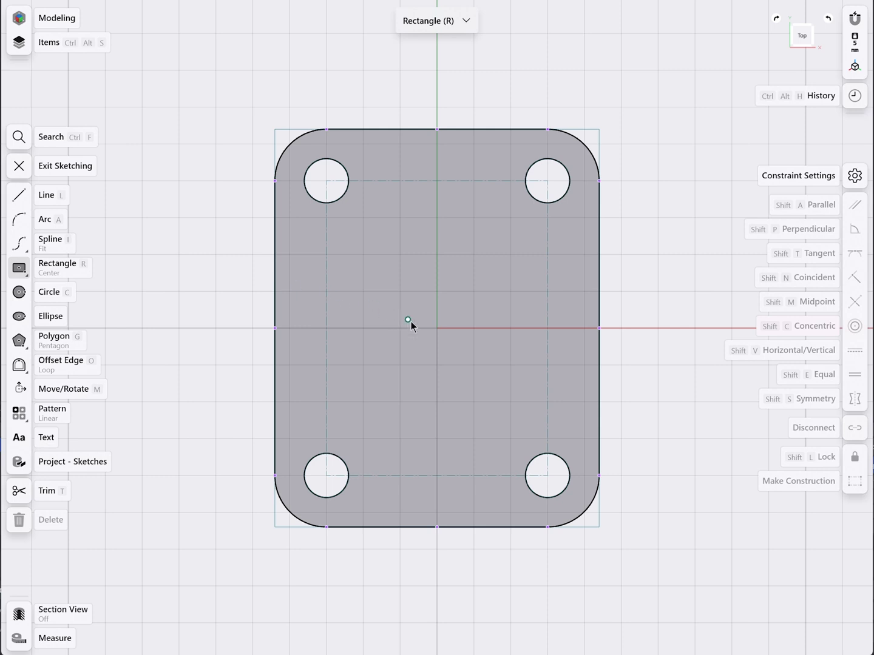
left_click(437, 328)
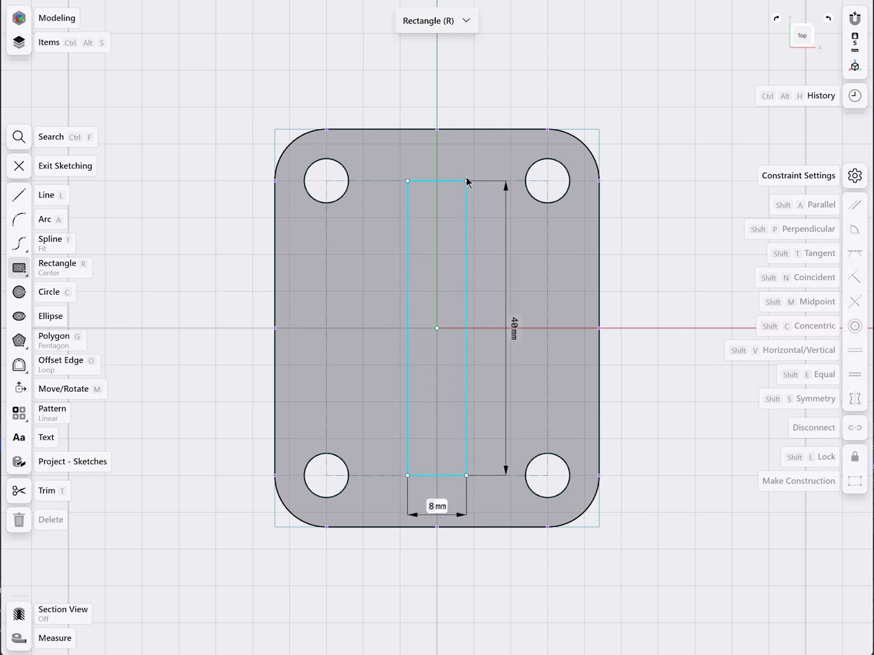
left_click(474, 160)
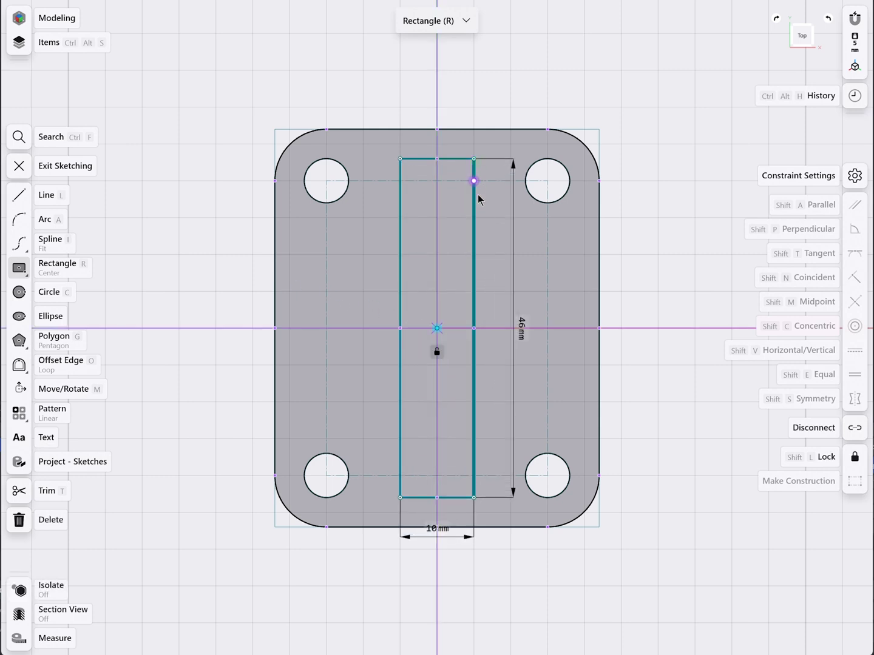
Fix the rectangle's width at 10 mm and make its two short edges tangent to the plate's matching straight edges
left_click(444, 526)
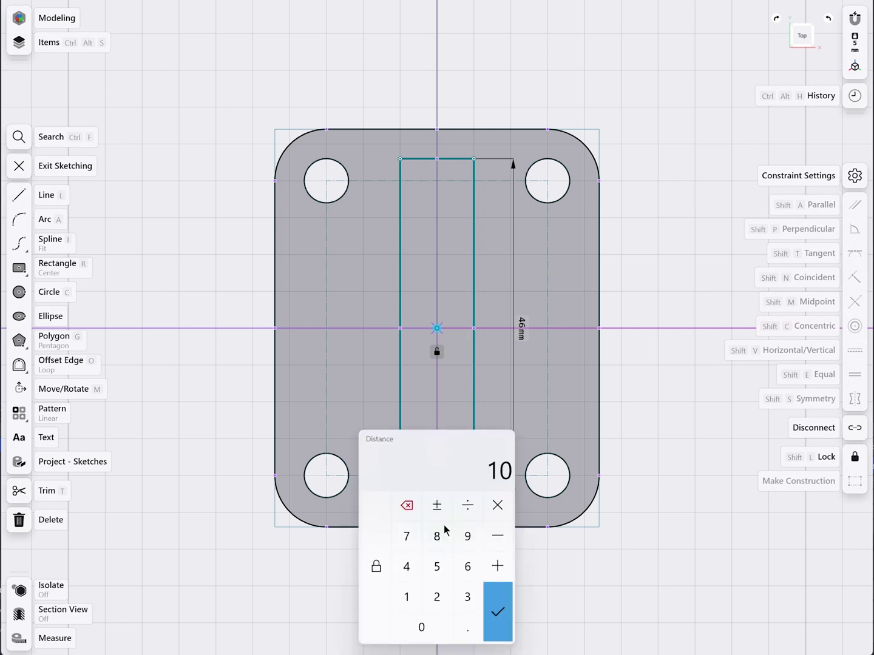
left_click(503, 601)
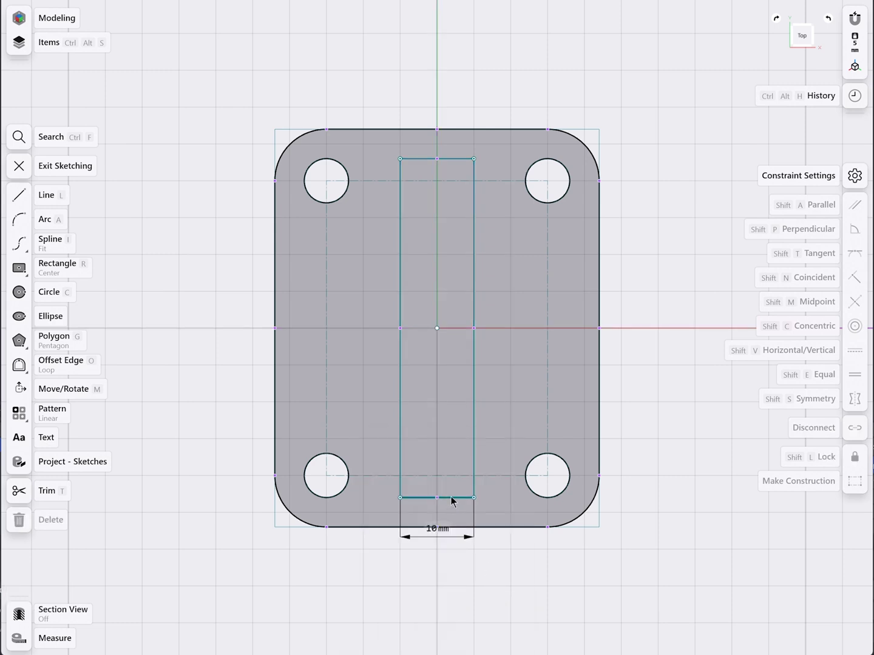
left_click(452, 498)
left_click(489, 527)
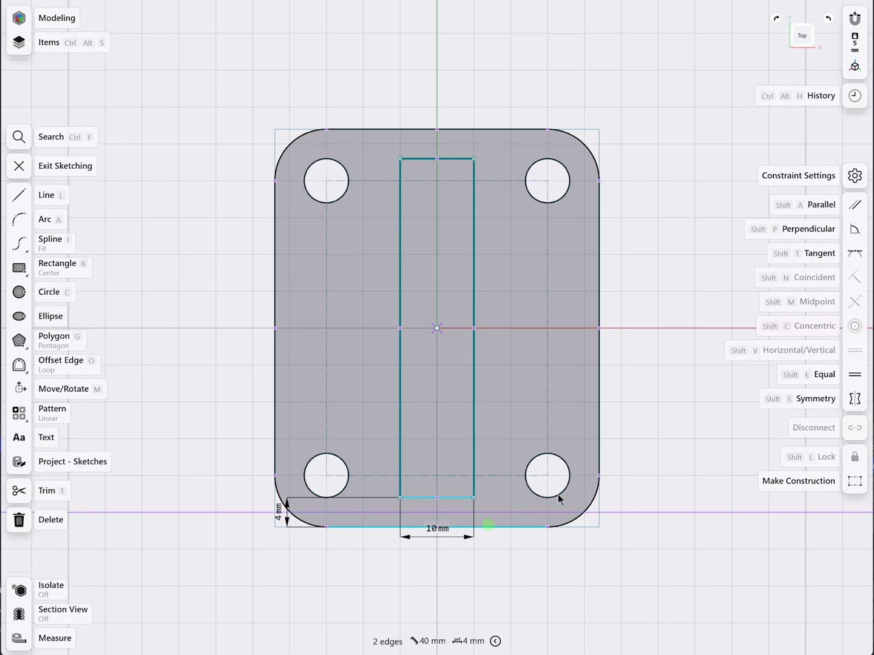
left_click(851, 253)
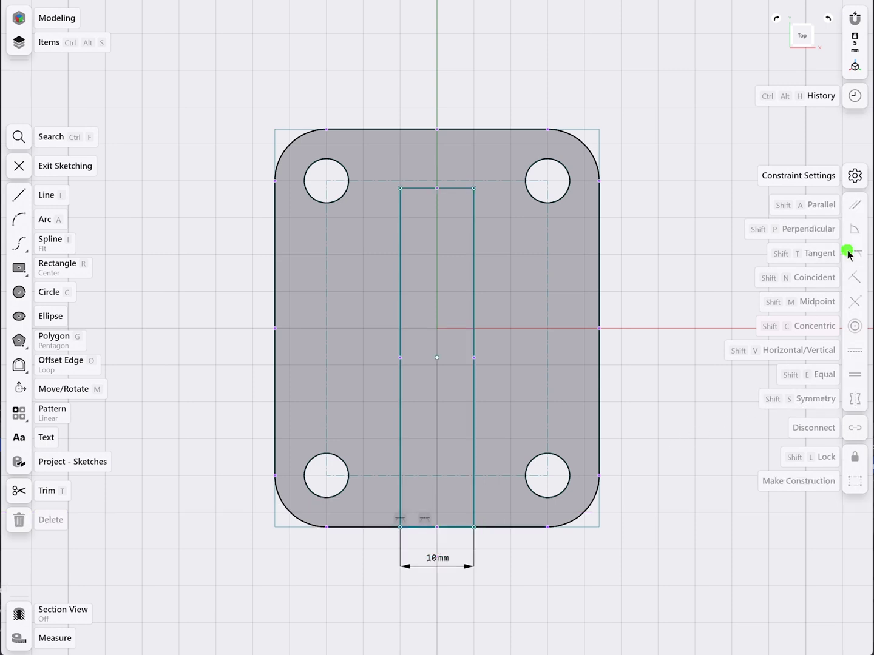
left_click(456, 188)
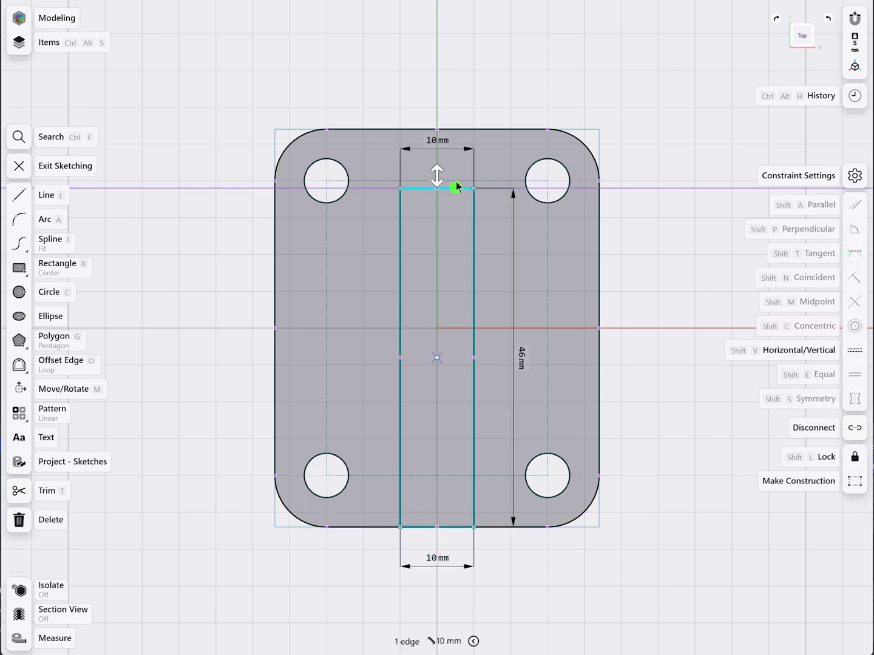
left_click(478, 129)
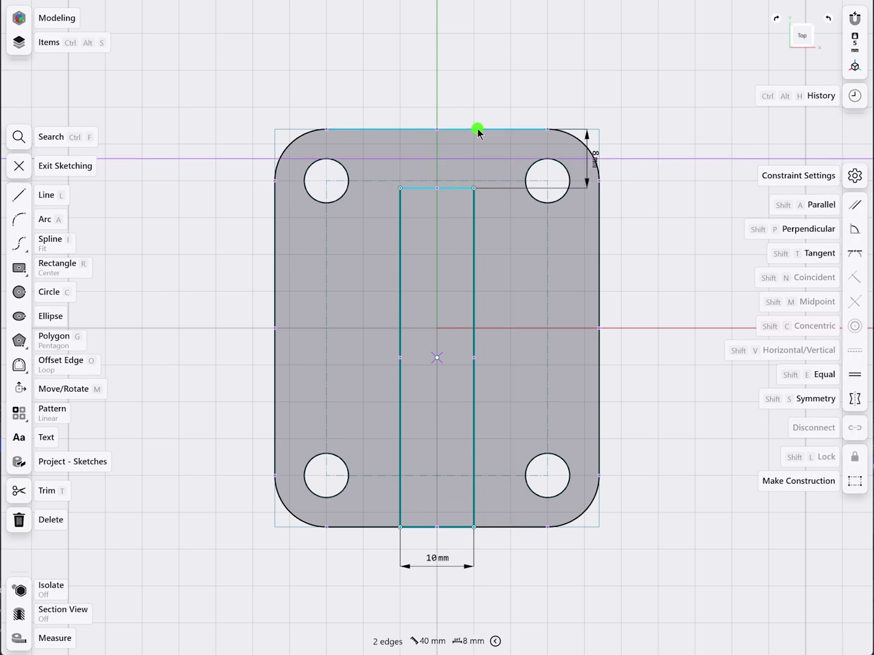
left_click(852, 254)
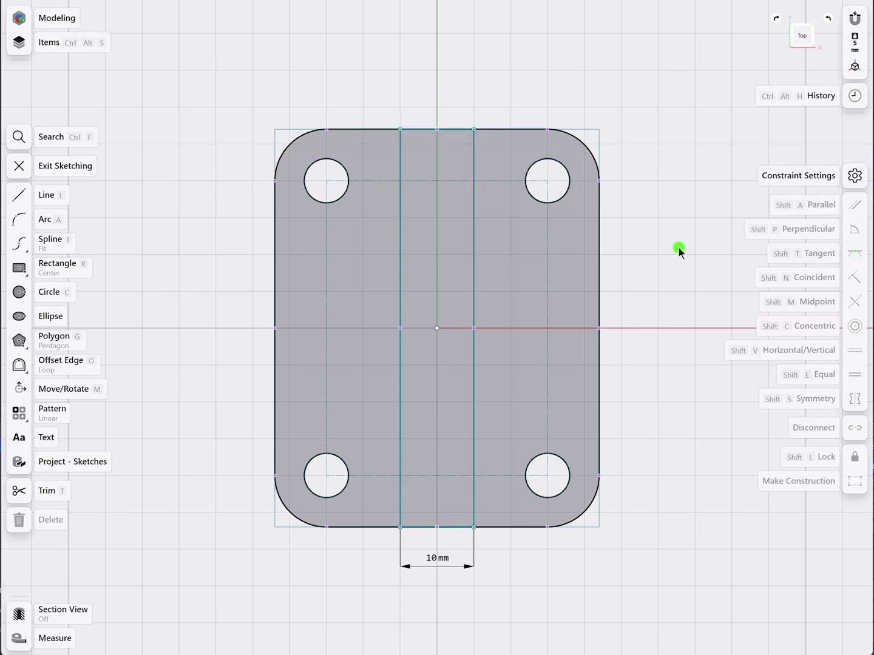
Leave the sketch and extrude the central rectangular strip upward from the plate by 50 mm
key("Escape")
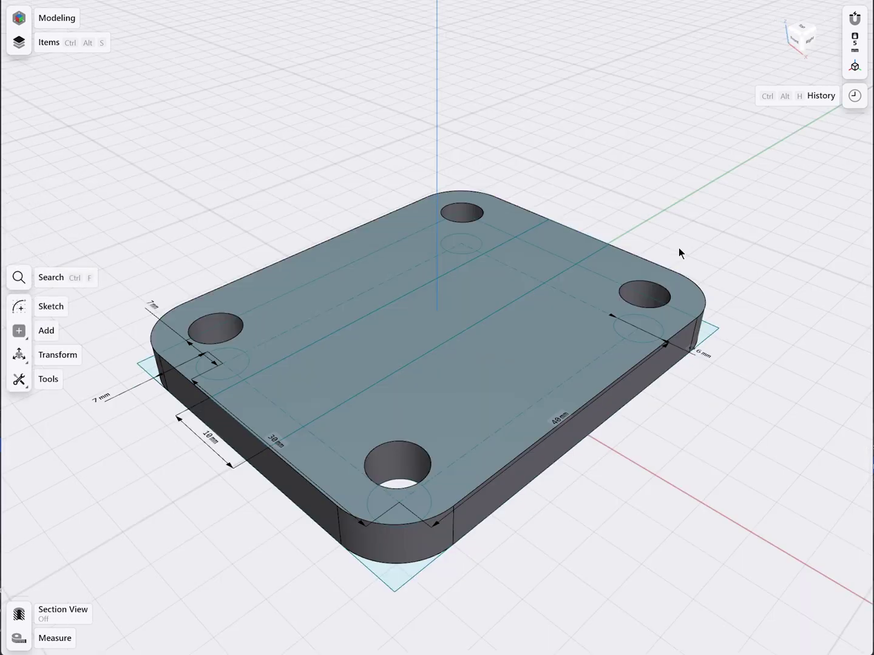
scroll(678, 249, "down", 5)
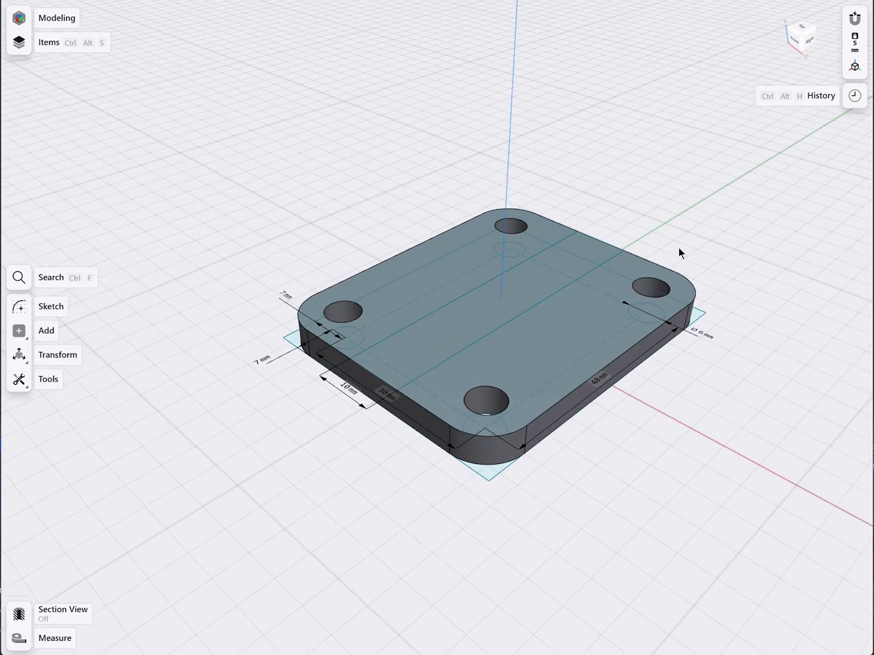
scroll(679, 247, "down", 2)
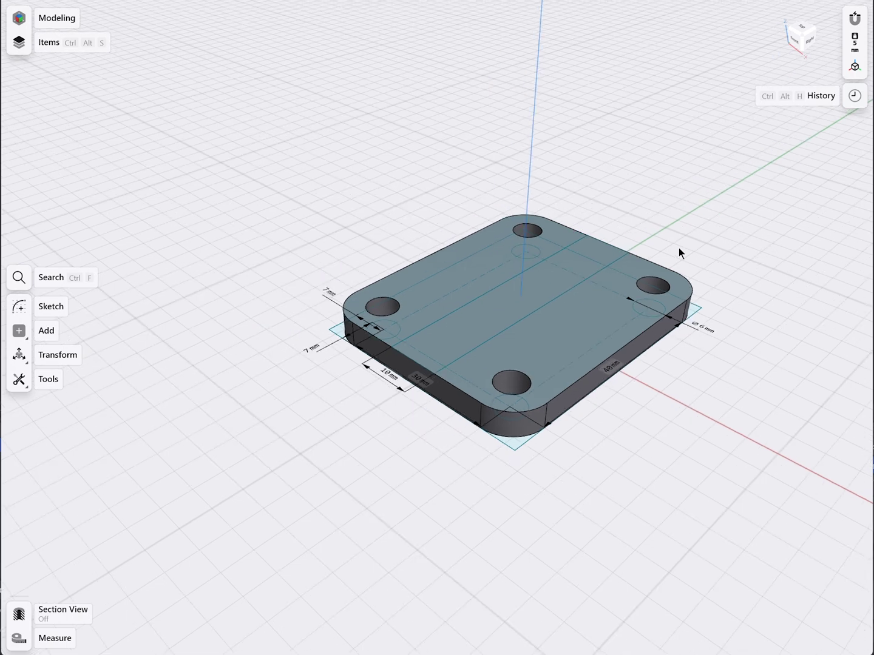
left_click(546, 278)
left_click_drag(546, 277, 540, 205)
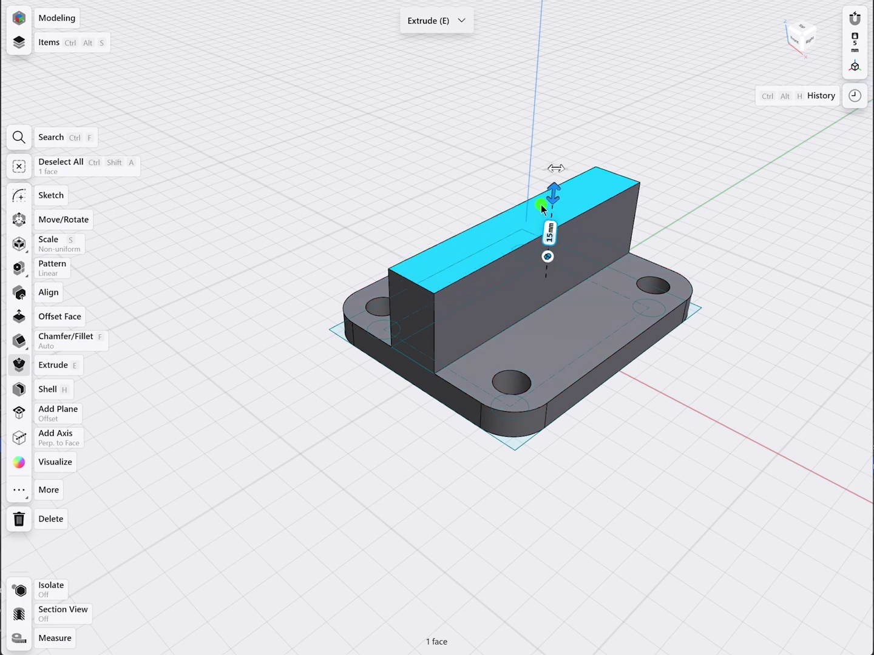
left_click(550, 233)
left_click(537, 259)
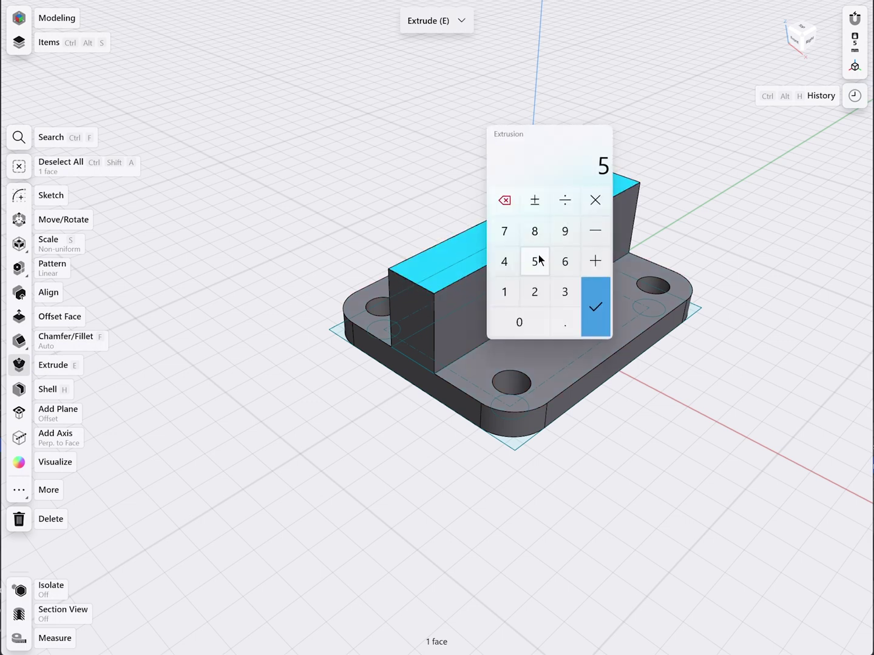
left_click(538, 315)
left_click(588, 309)
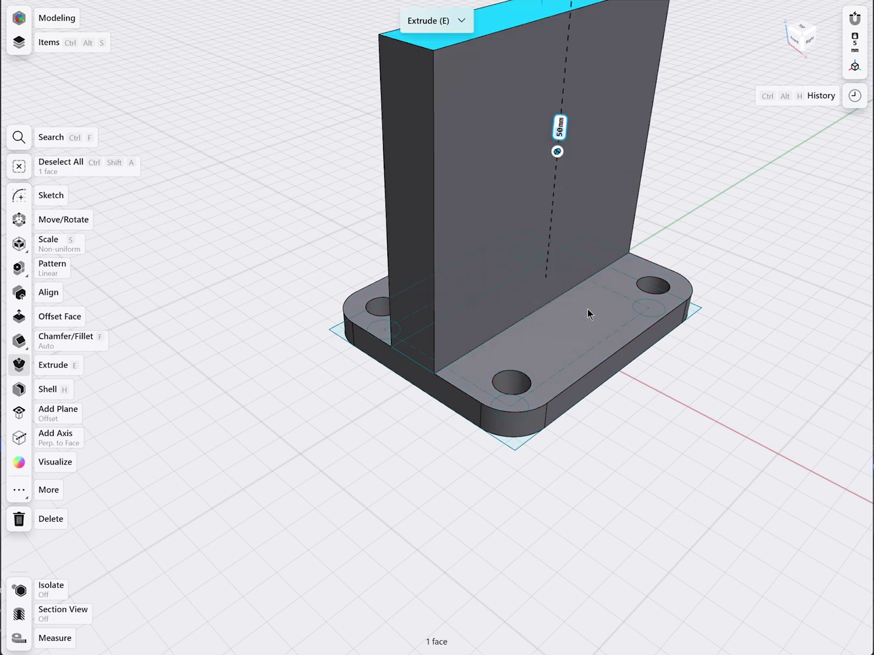
right_click_drag(652, 202, 591, 297)
left_click(595, 295)
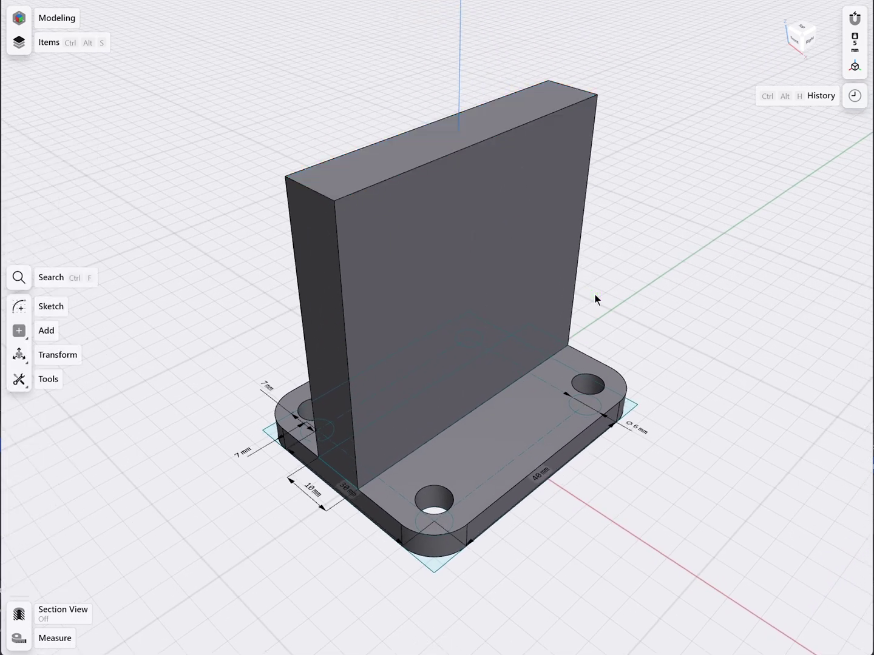
Rename the column's Extrusion 02 feature in the history as "Column extrusion"
left_click(854, 96)
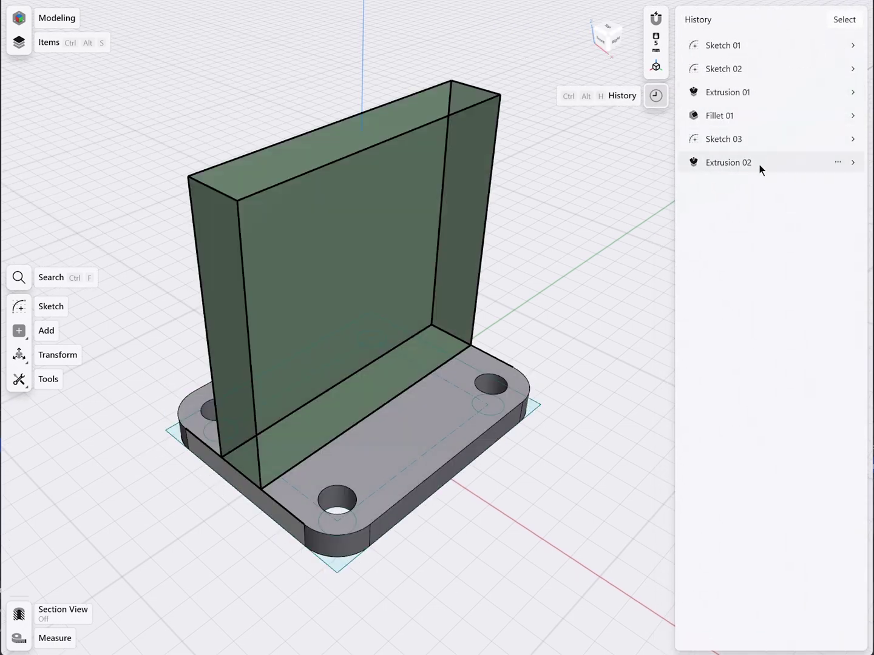
right_click(744, 163)
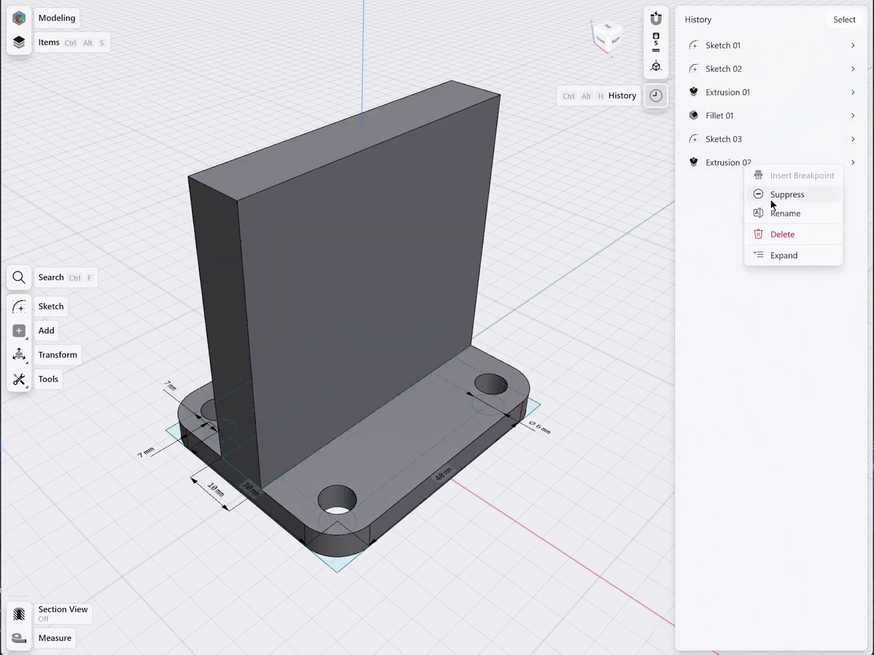
left_click(774, 213)
type("C")
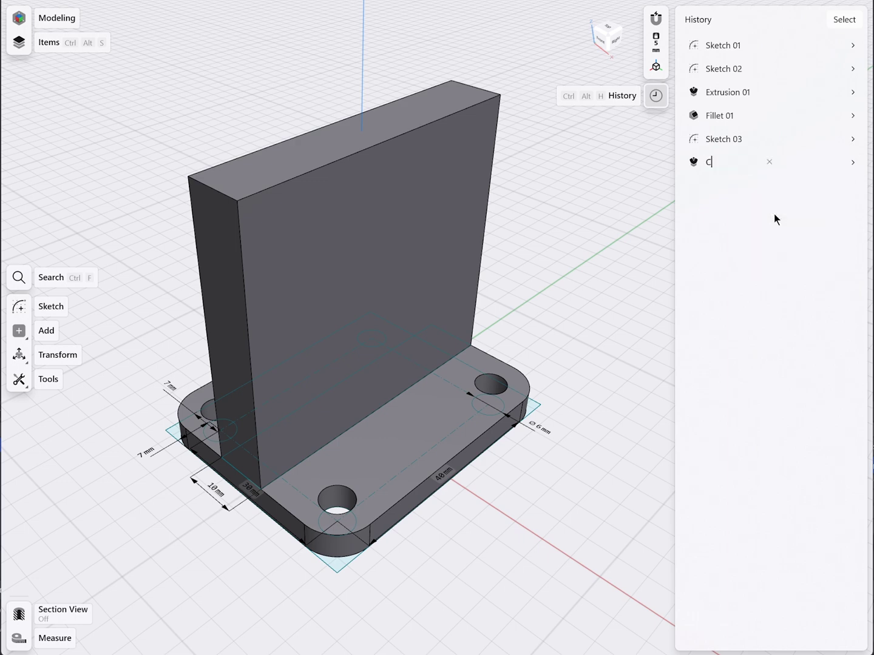
type("olumn extrusion")
left_click(773, 213)
left_click(658, 95)
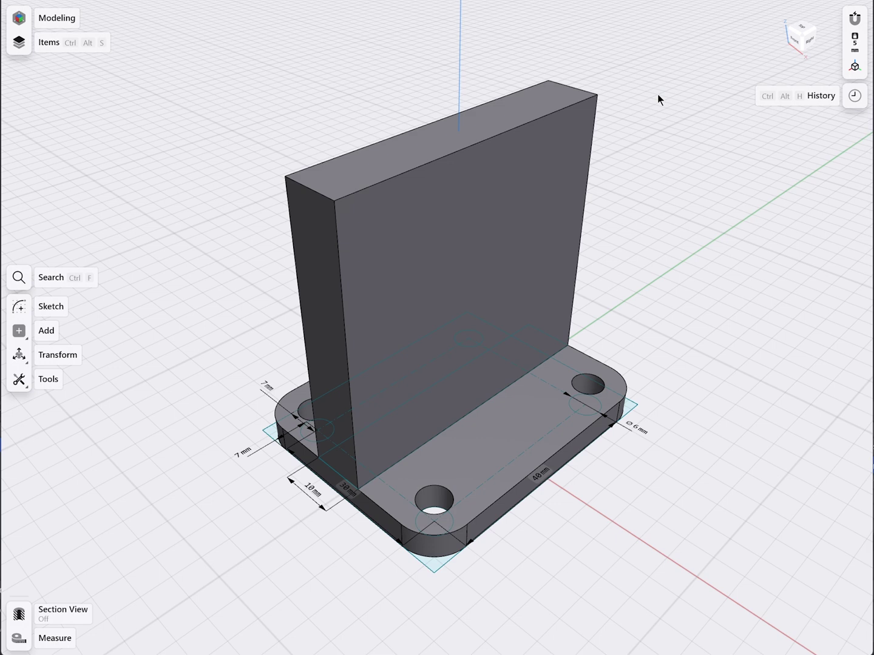
Fillet the column's rear upper edge across its thickness with a 30 mm radius
left_click(576, 91)
left_click_drag(586, 73, 628, 27)
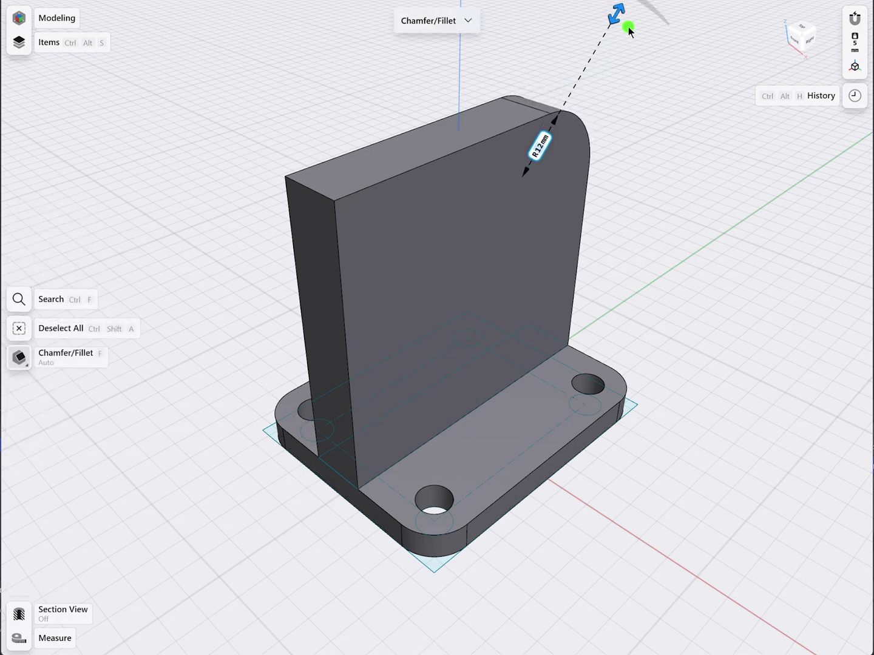
left_click(543, 144)
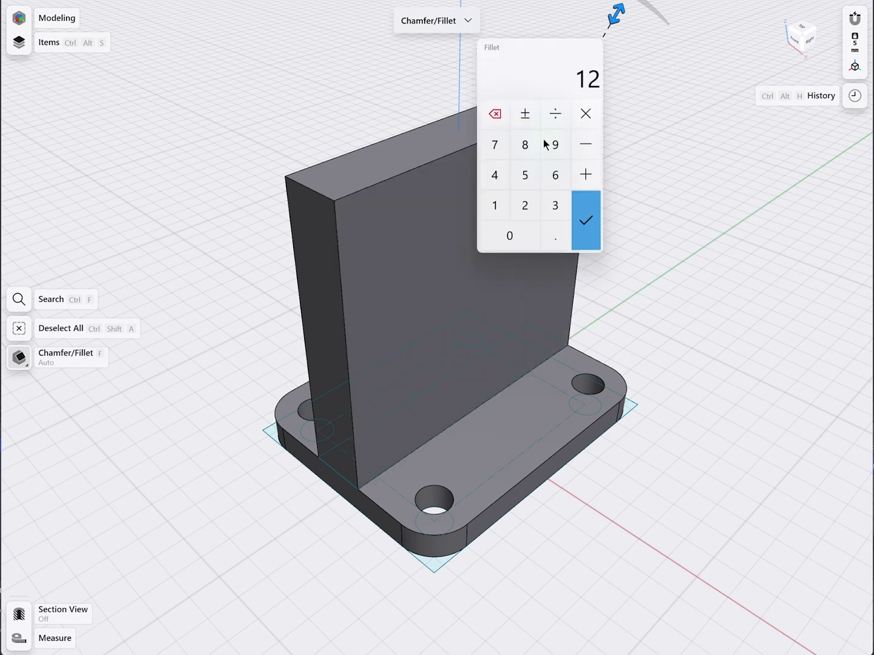
left_click(555, 206)
left_click(521, 235)
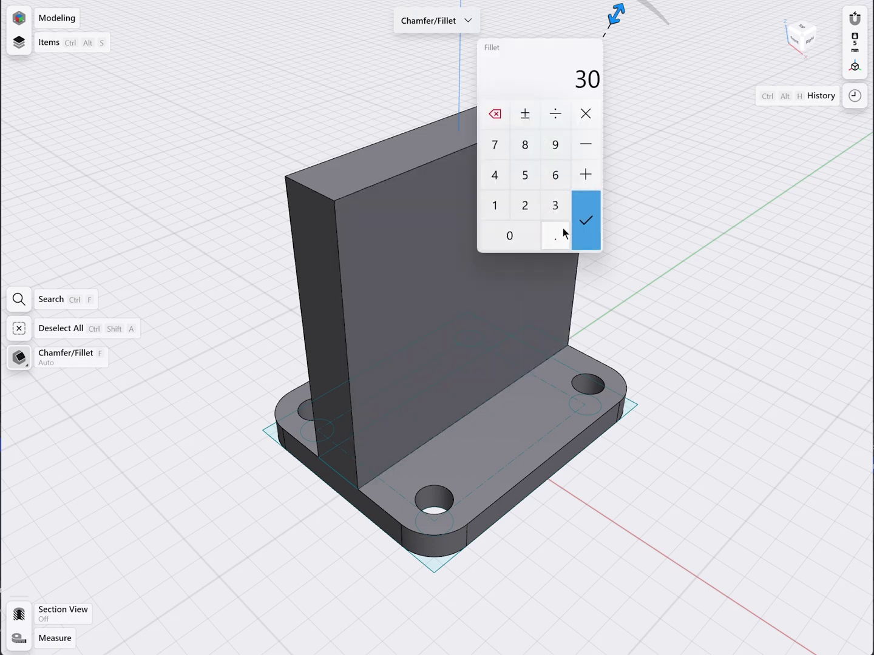
left_click(583, 224)
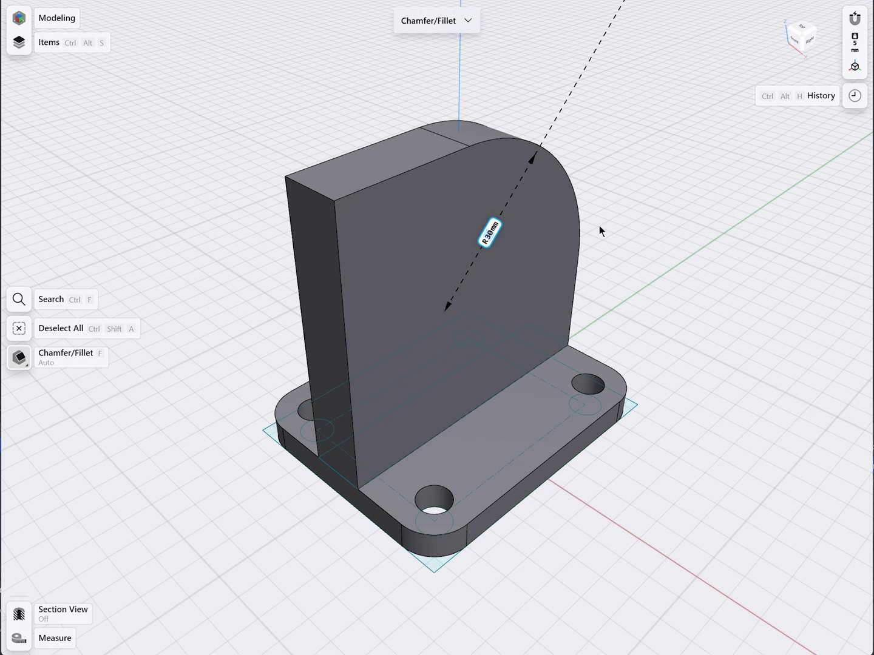
left_click(599, 226)
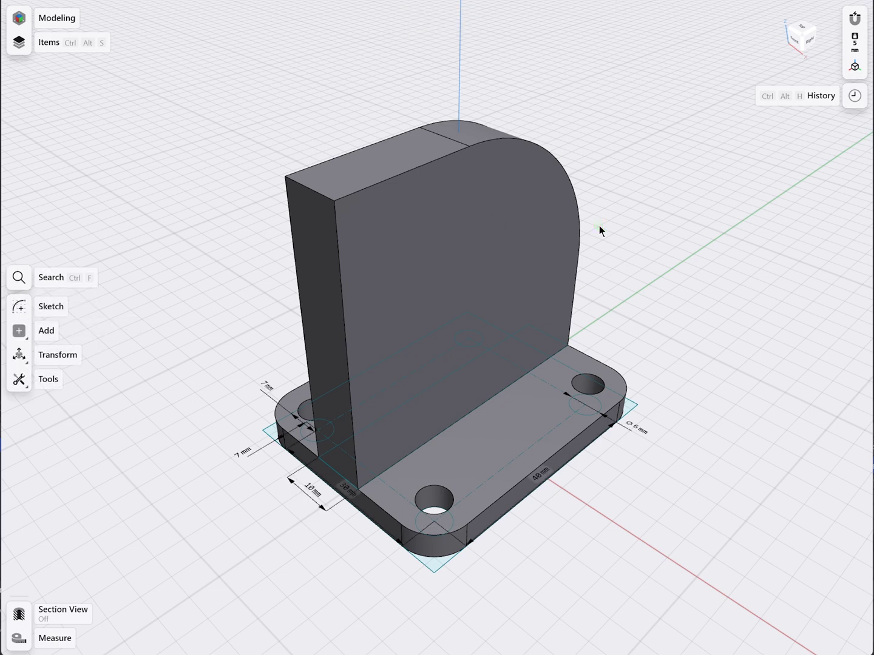
Offset the outline loop of the column's large side face inward by 10 mm
scroll(600, 226, "up", 3)
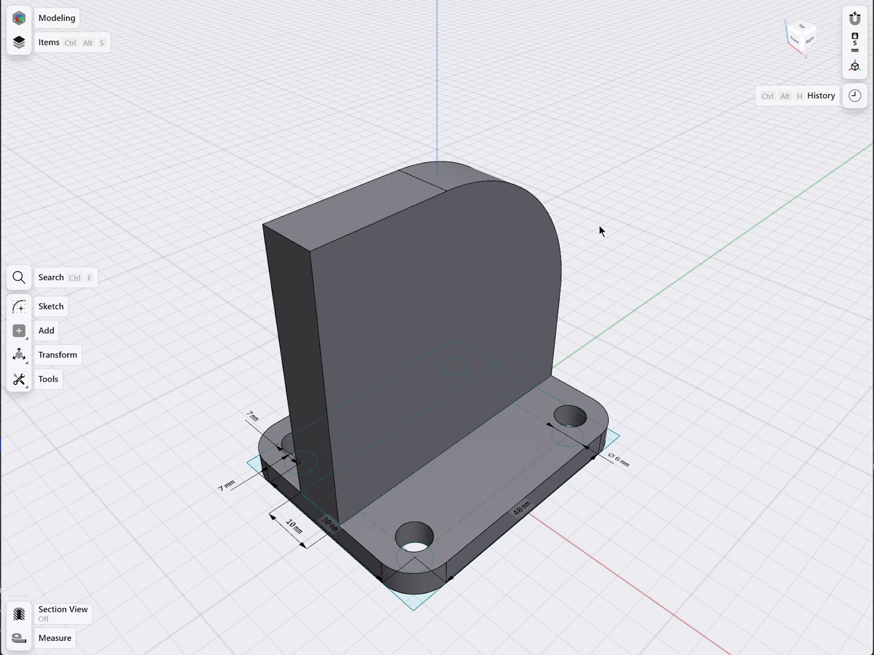
left_click(530, 191)
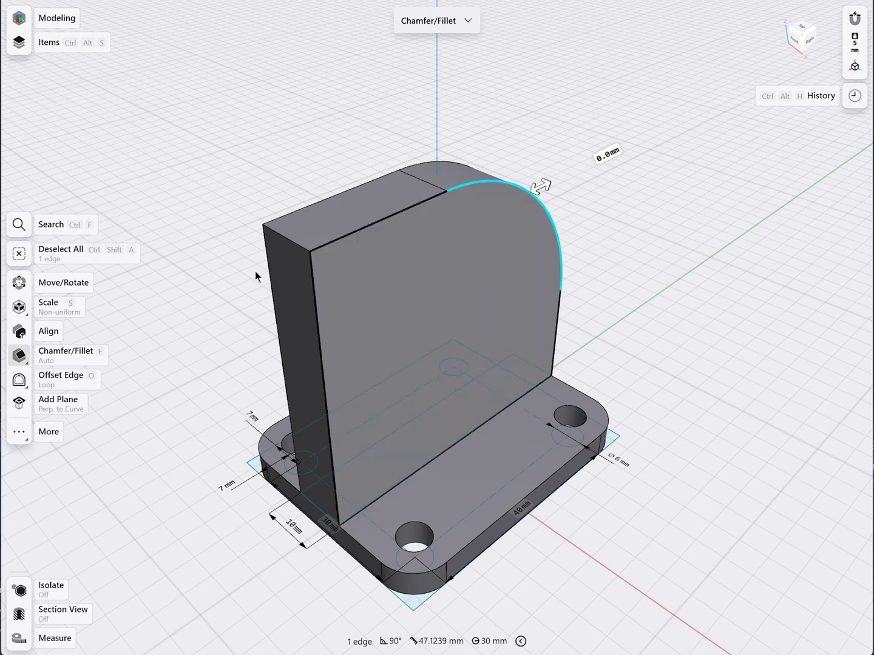
left_click(19, 382)
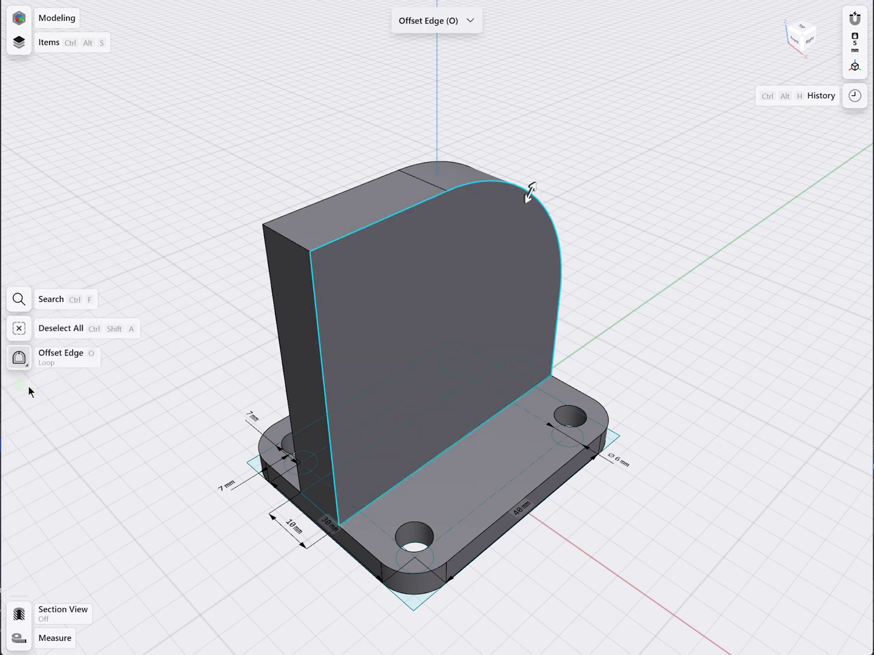
left_click(530, 190)
left_click_drag(531, 190, 521, 205)
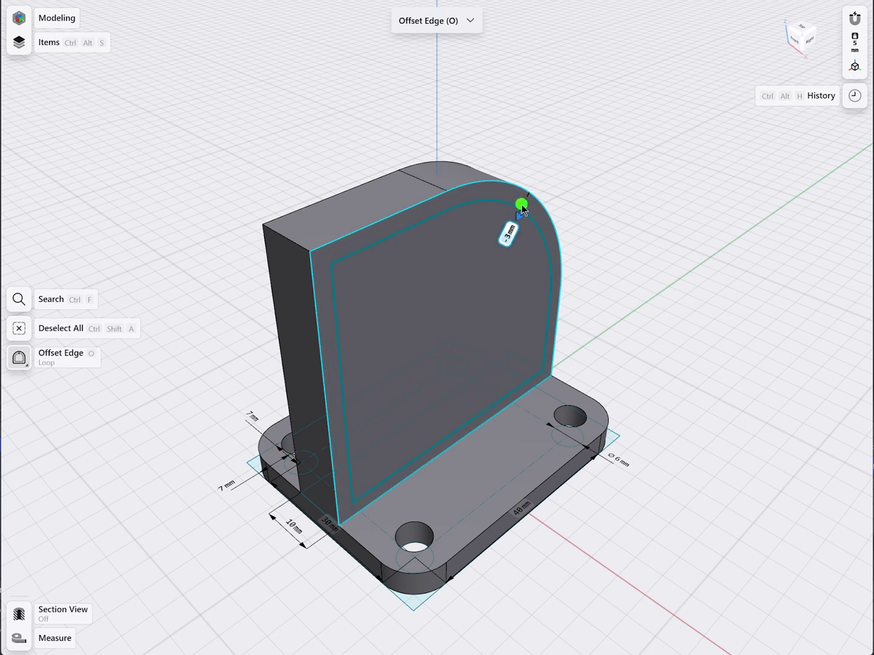
left_click(509, 235)
left_click(465, 294)
left_click(479, 324)
left_click(556, 317)
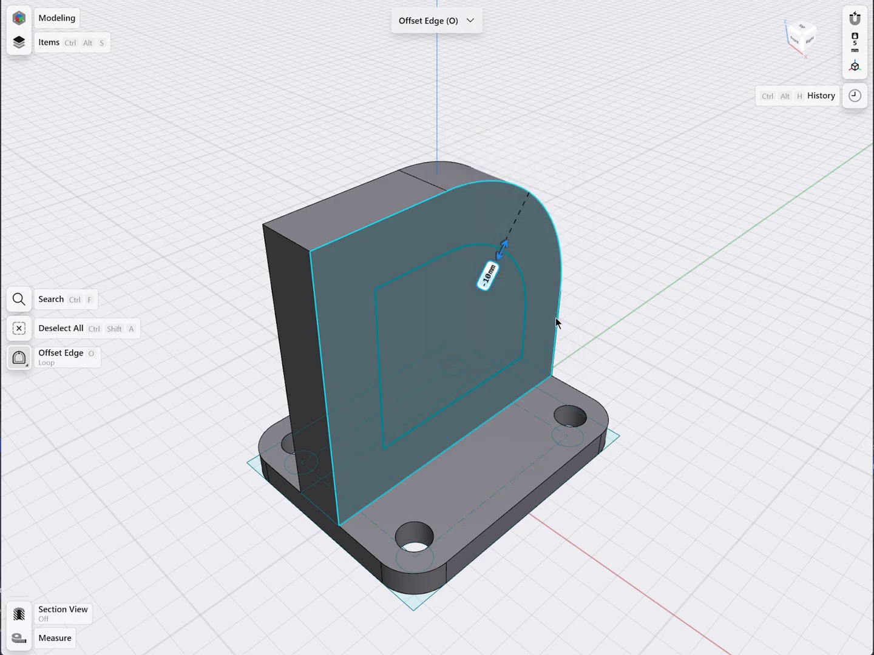
left_click(555, 317)
Open the offset outline's sketch and dimension its long vertical edge 10 mm from the column's adjacent vertical edge
left_click(513, 312)
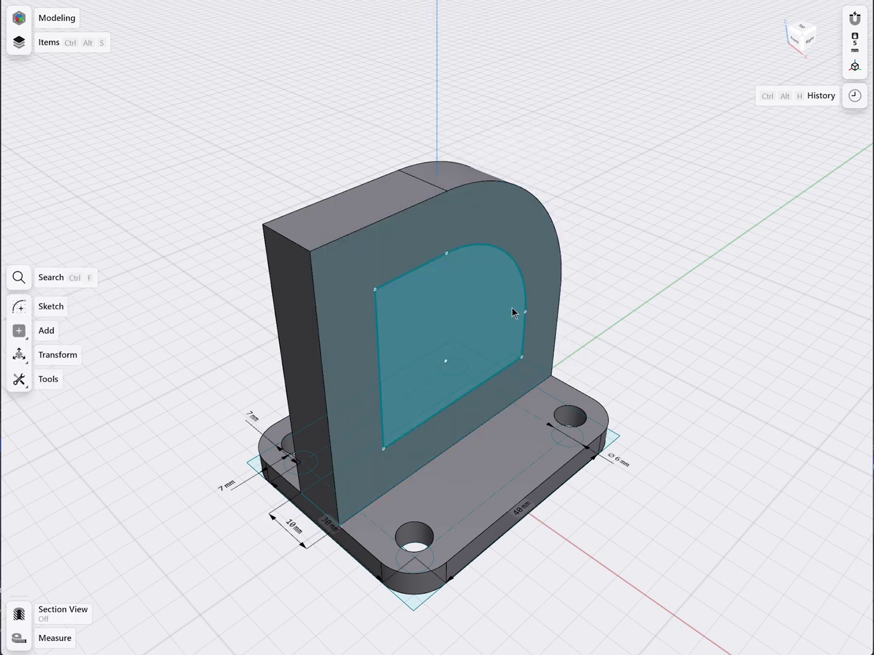
double_click(499, 311)
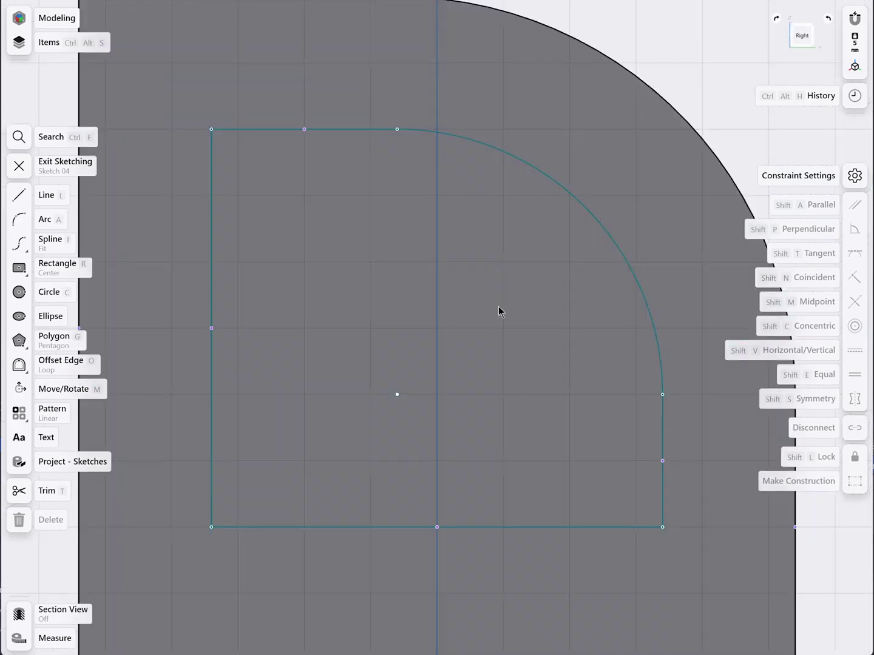
left_click(259, 284)
left_click(147, 279)
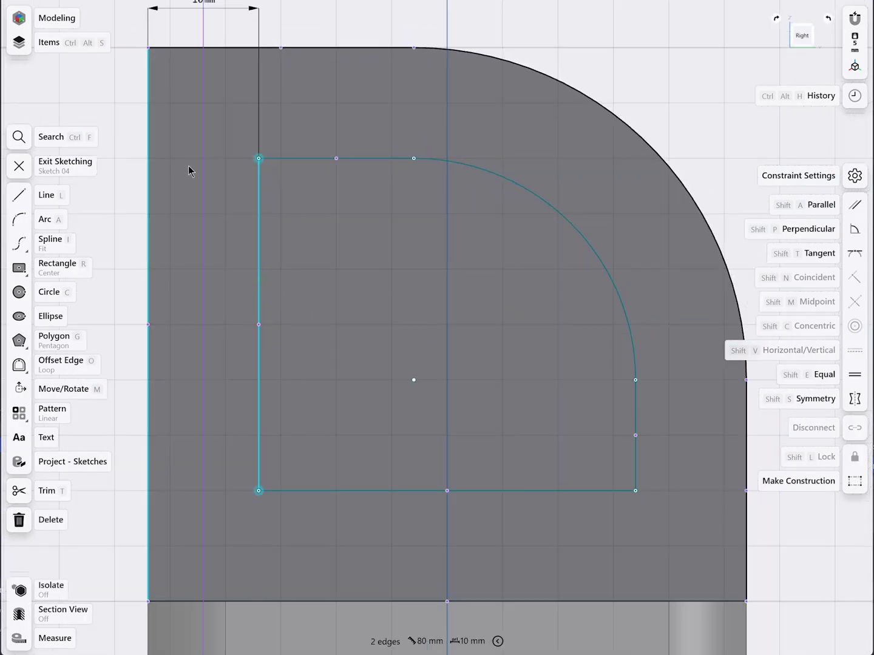
left_click(203, 3)
left_click(268, 185)
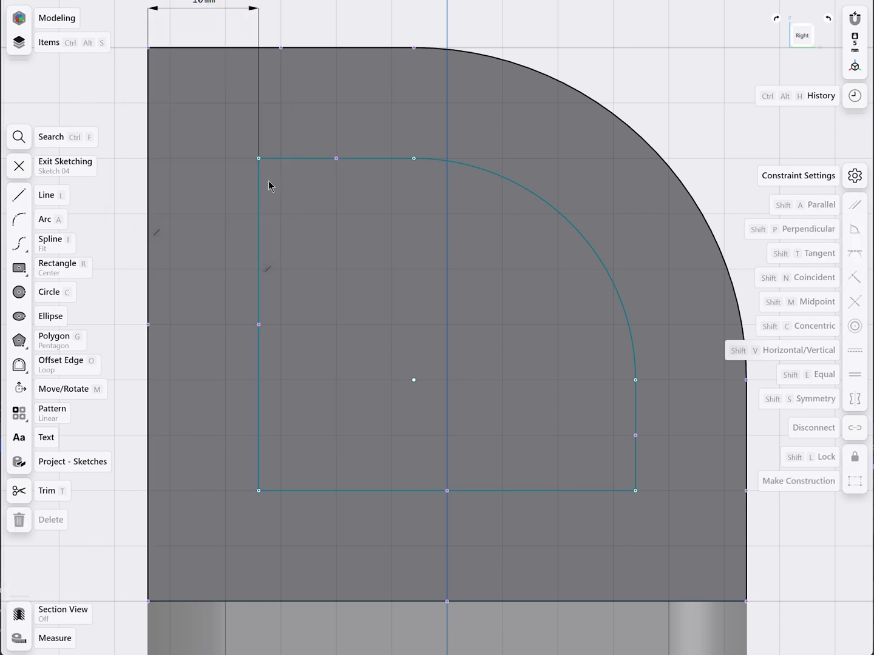
Dimension the offset outline's bottom edge 10 mm from the column's bottom edge
left_click(384, 490)
left_click(392, 602)
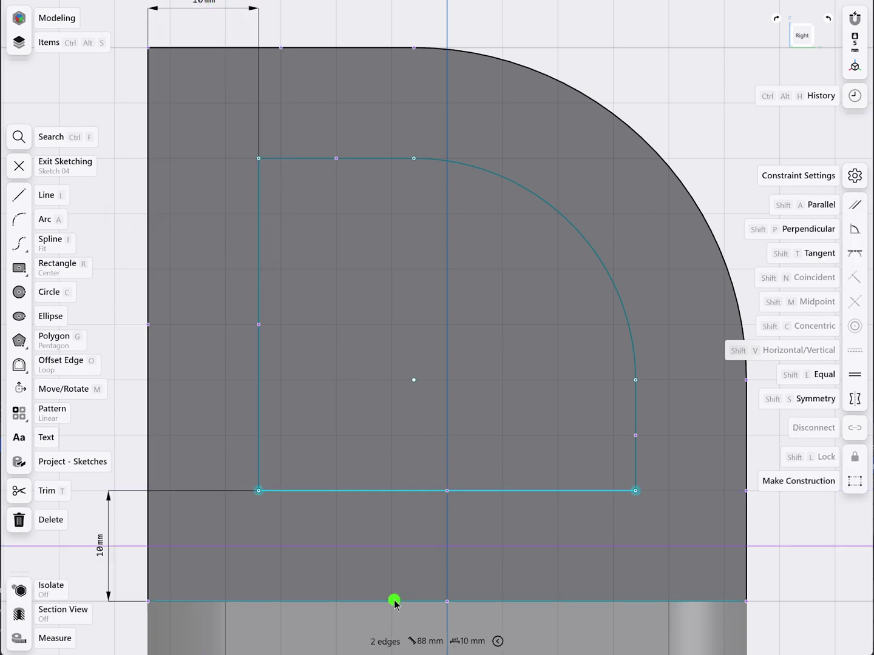
left_click(96, 547)
left_click(177, 613)
Dimension the inset outline's short vertical edge 10 mm from the column's adjacent vertical edge
left_click(635, 416)
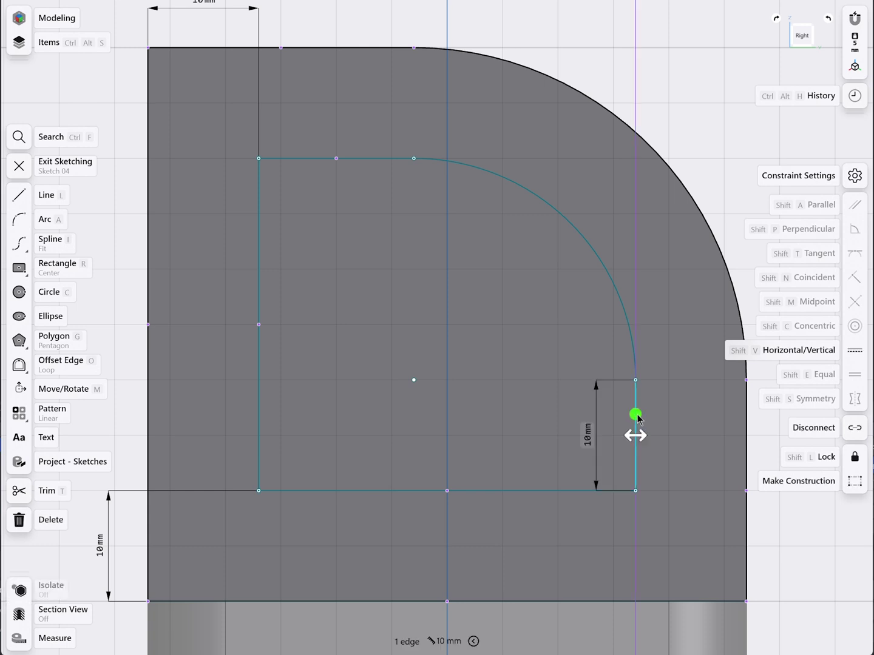
left_click(746, 428)
left_click(690, 632)
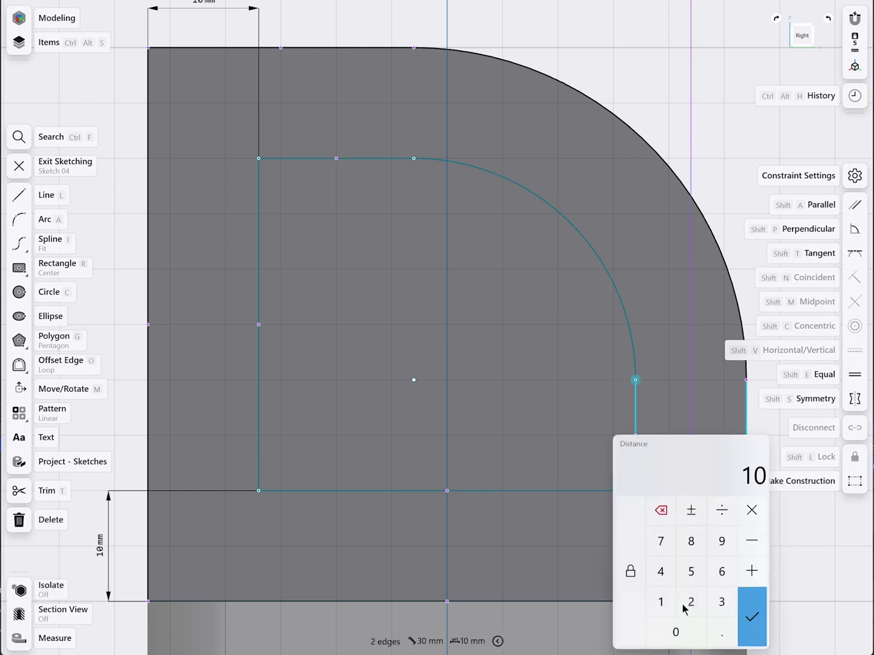
left_click(750, 615)
Dimension the inset outline's top edge 10 mm from the column's top edge
left_click(362, 159)
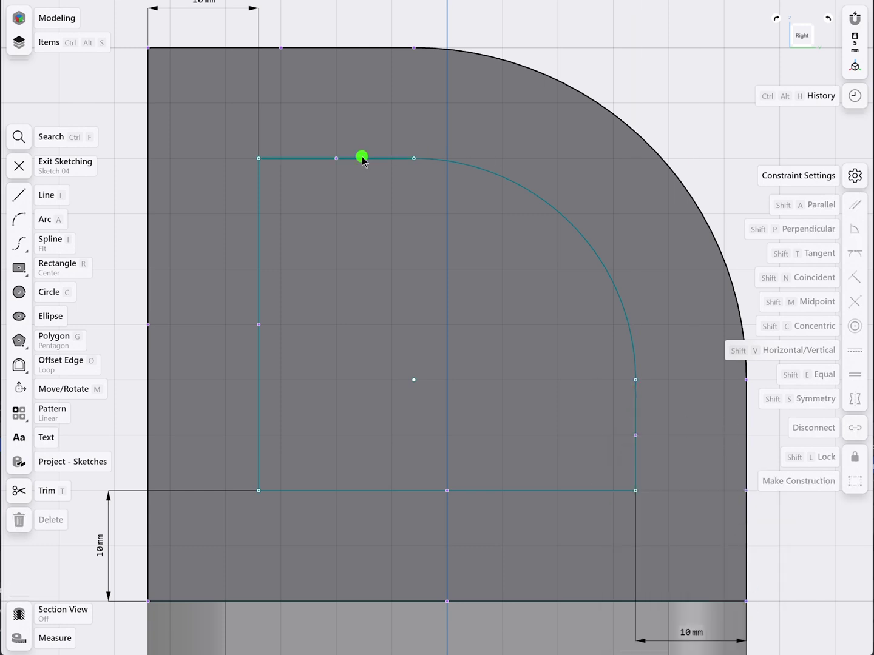
left_click(354, 47)
left_click(461, 103)
left_click(519, 202)
Make the inset outline's arc concentric with the column's rounded corner and finish the sketch
left_click(546, 201)
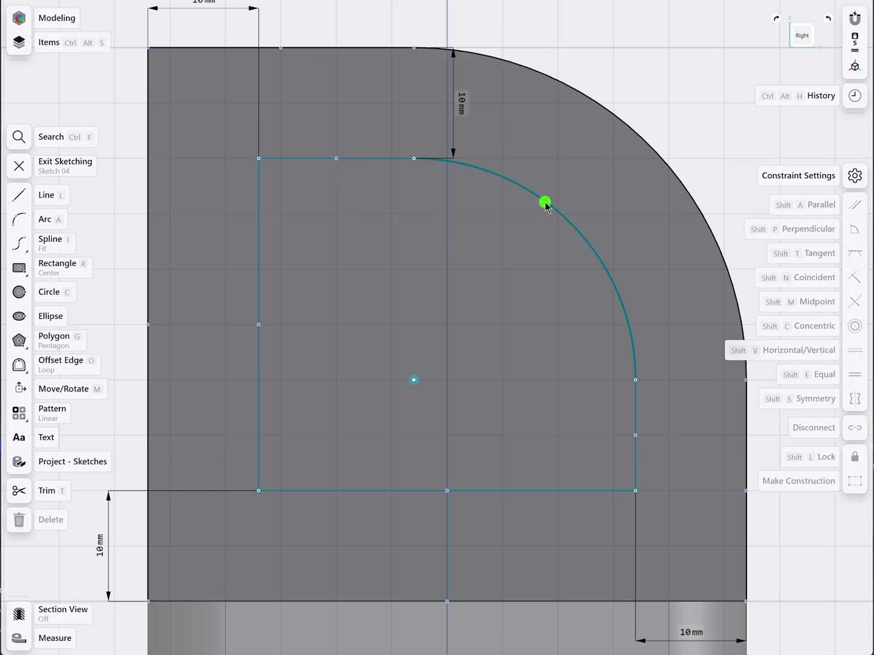
left_click(665, 163)
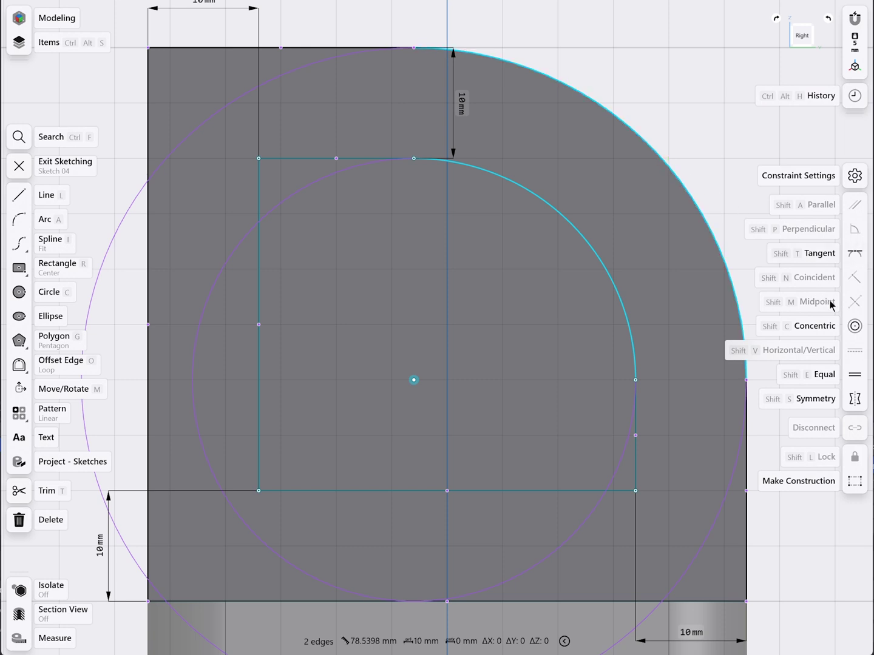
left_click(853, 326)
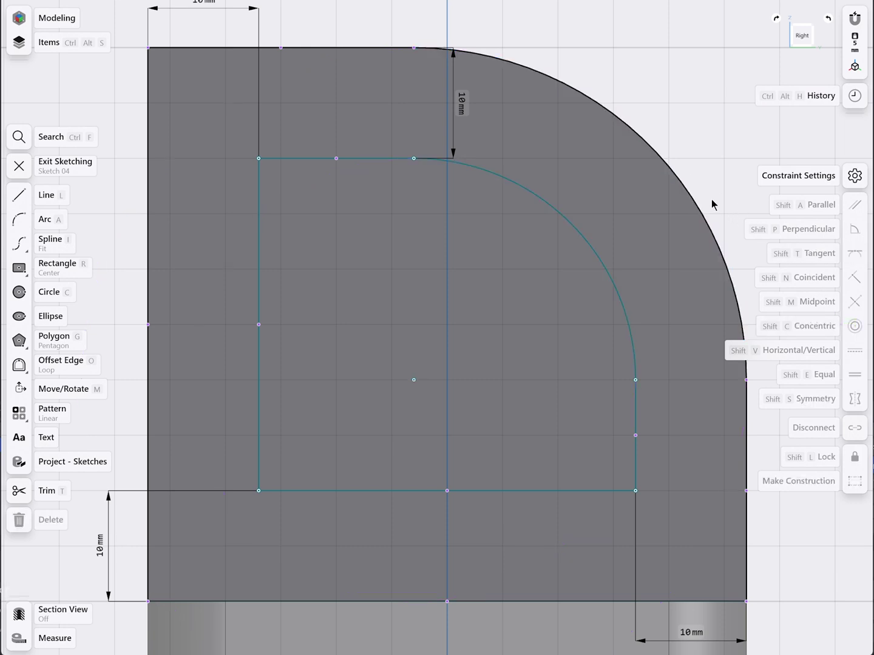
key("Escape")
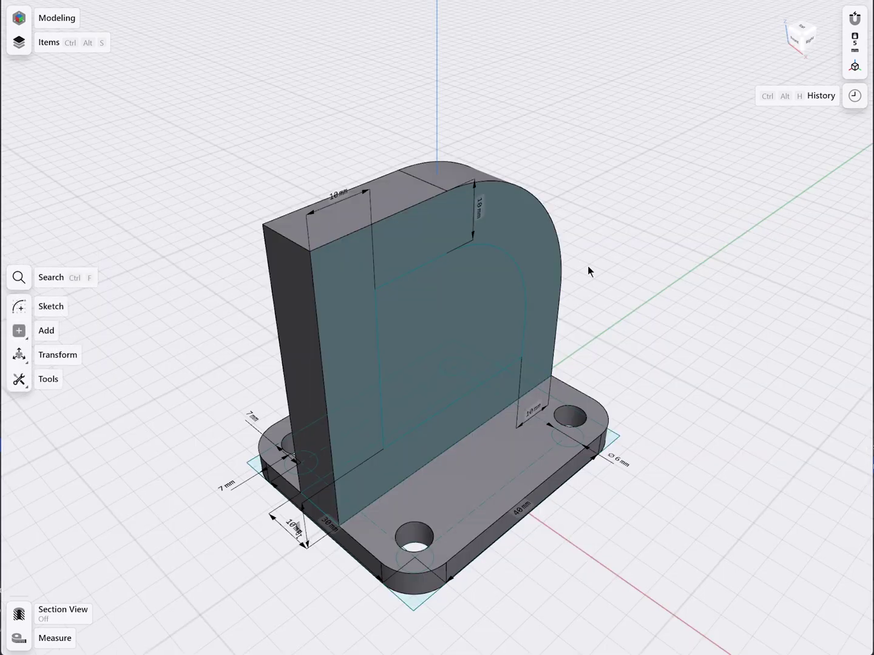
Extrude the inset profile through the column up to its opposite side face as a Subtract operation
left_click(467, 306)
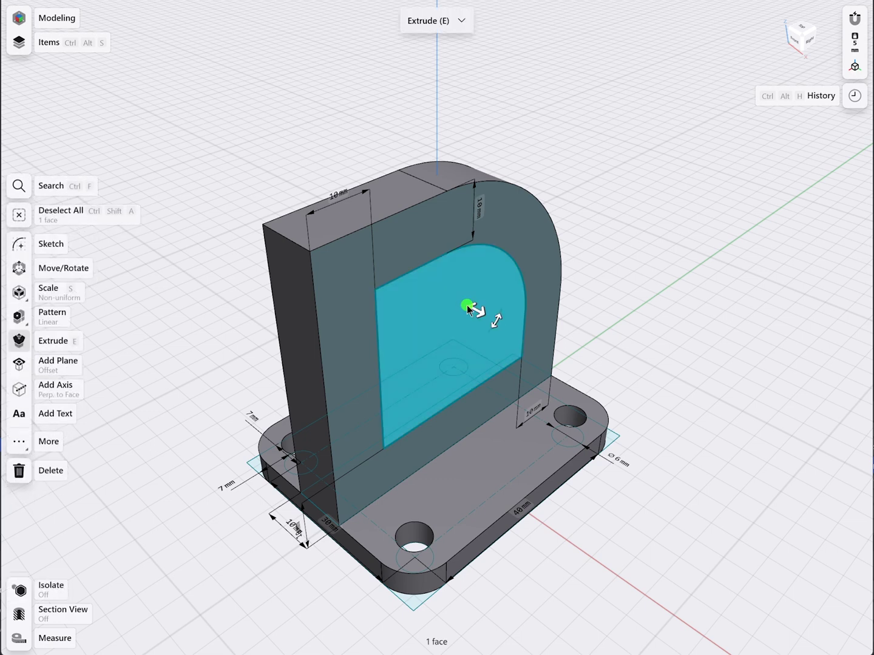
left_click_drag(475, 311, 402, 270)
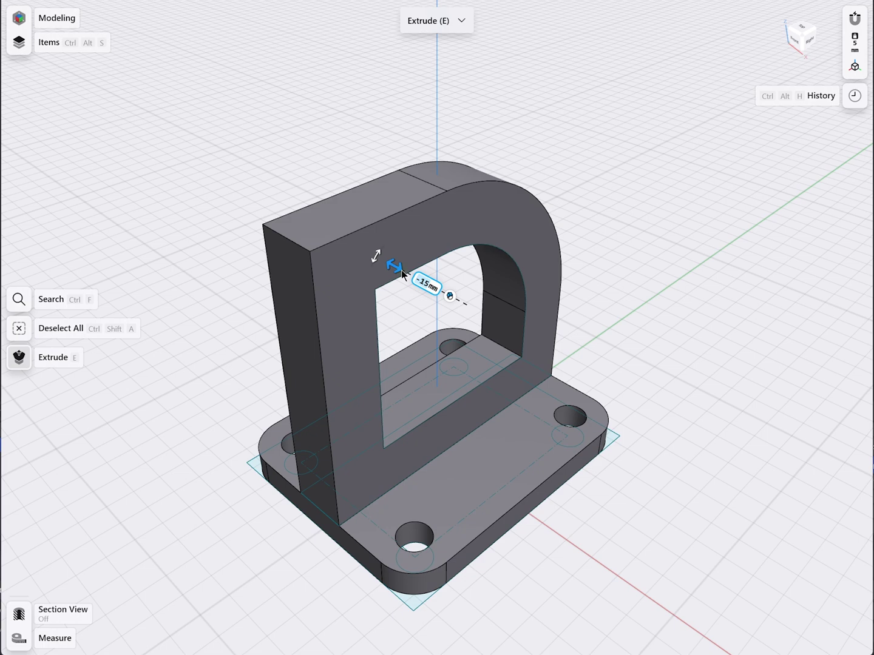
right_click_drag(401, 270, 499, 275)
left_click_drag(283, 351, 238, 266)
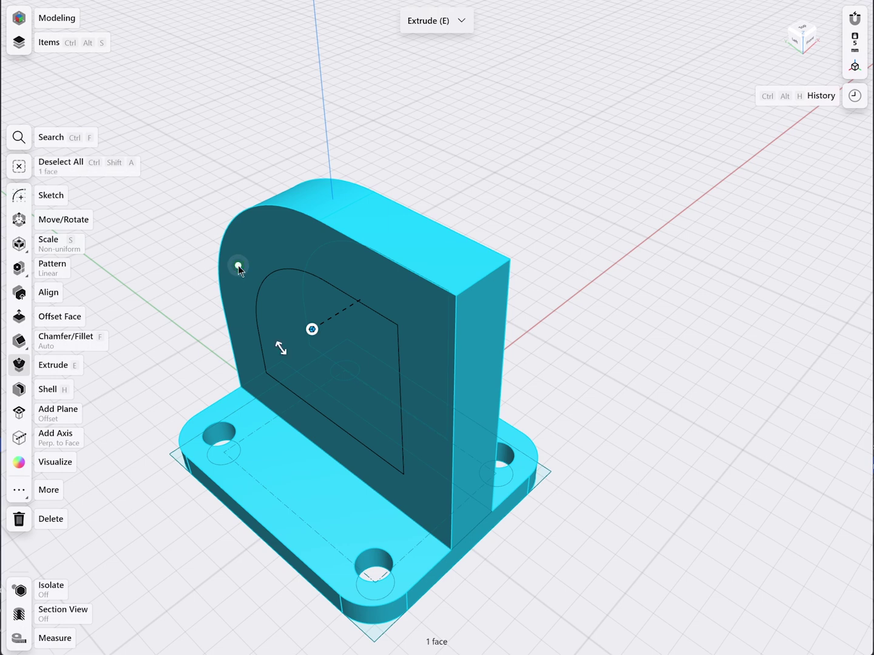
left_click(312, 330)
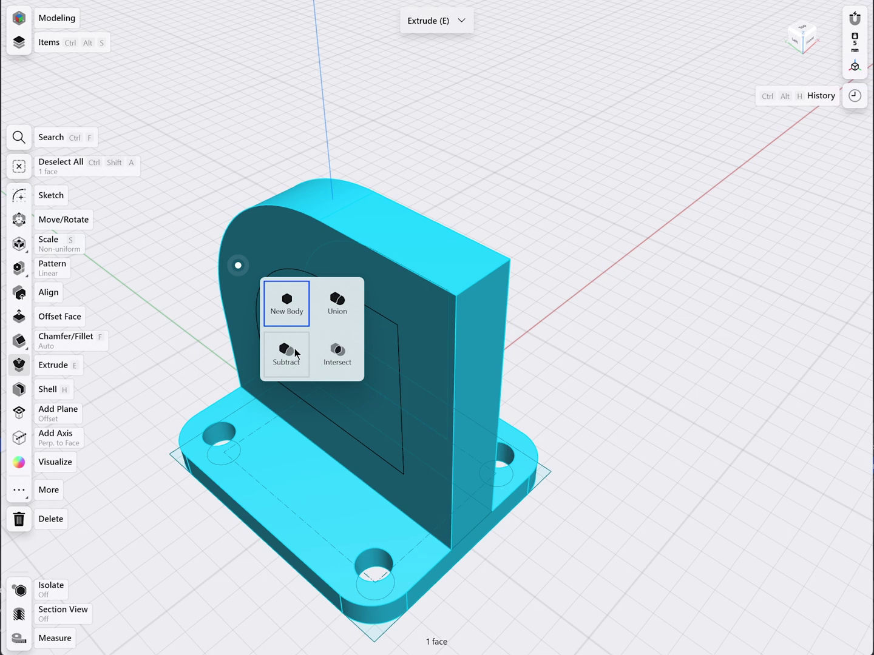
left_click(295, 349)
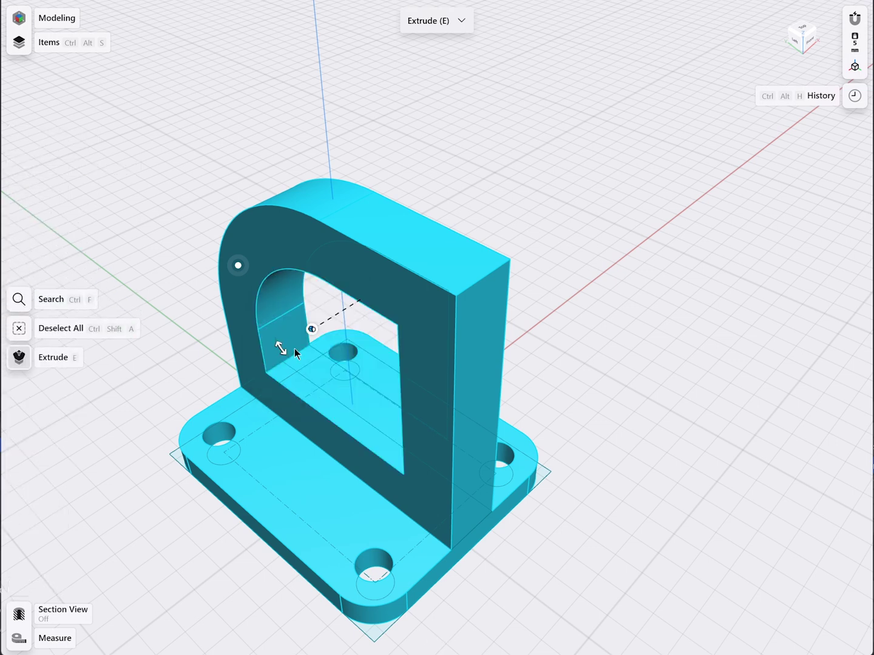
left_click(184, 265)
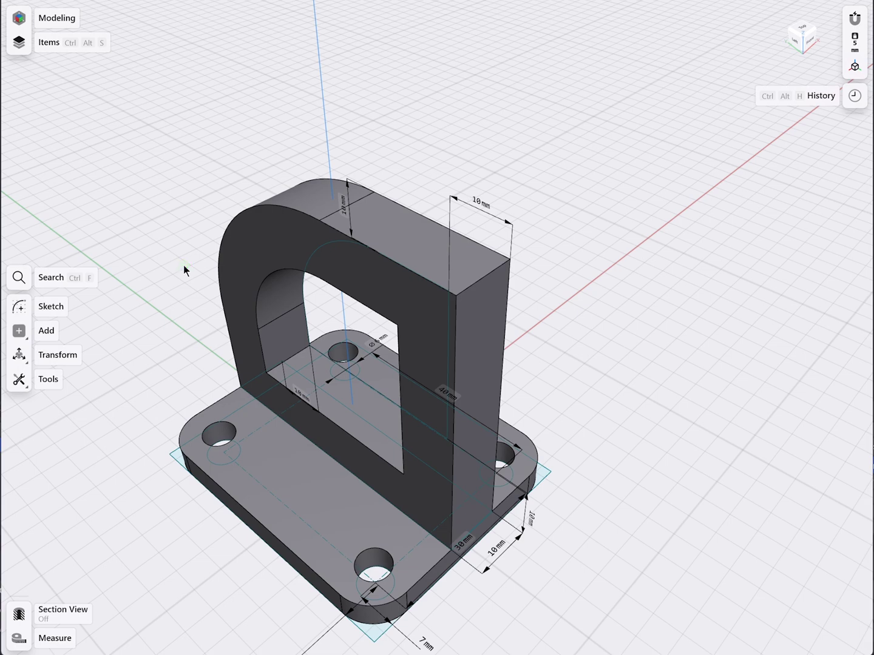
Start a sketch on the column's flat top face and draw a line about 40 mm long from the origin past the column's straight end
scroll(182, 265, "left", 5)
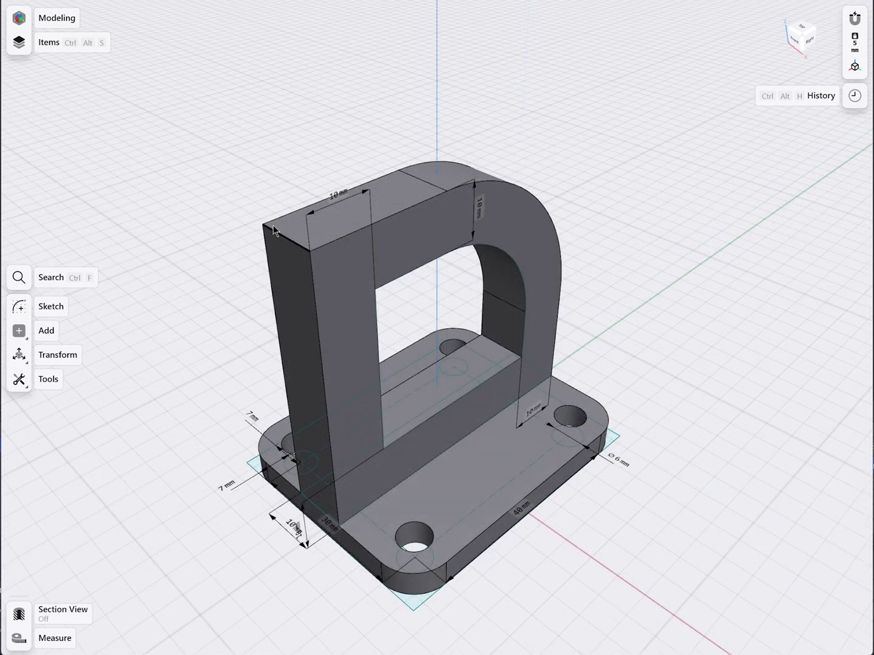
double_click(289, 221)
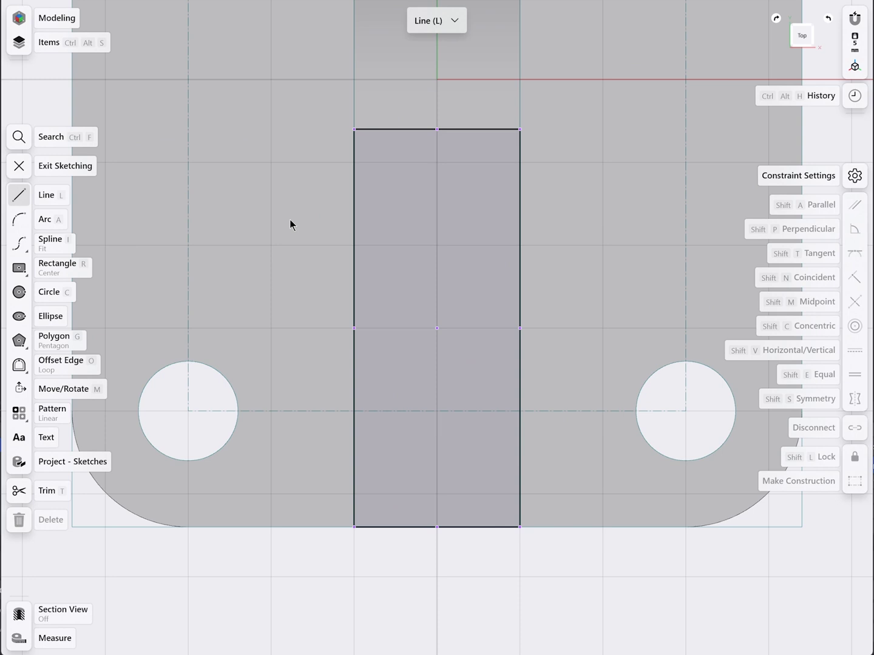
scroll(290, 219, "down", 5)
middle_click_drag(298, 302, 316, 199)
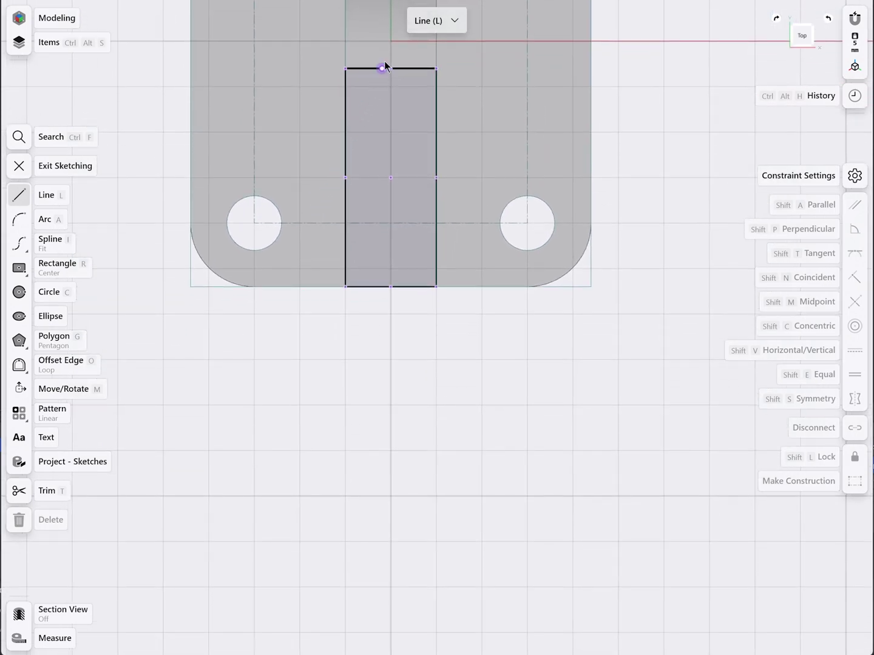
left_click(391, 42)
left_click(391, 405)
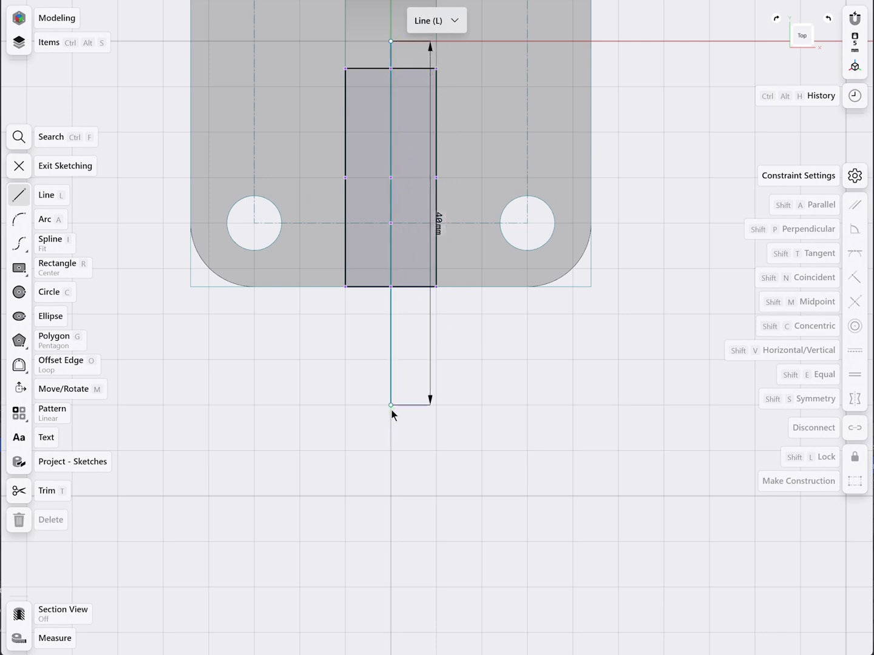
key("Escape")
Set the centre line's length to 50 mm and turn it into construction geometry
left_click(391, 377)
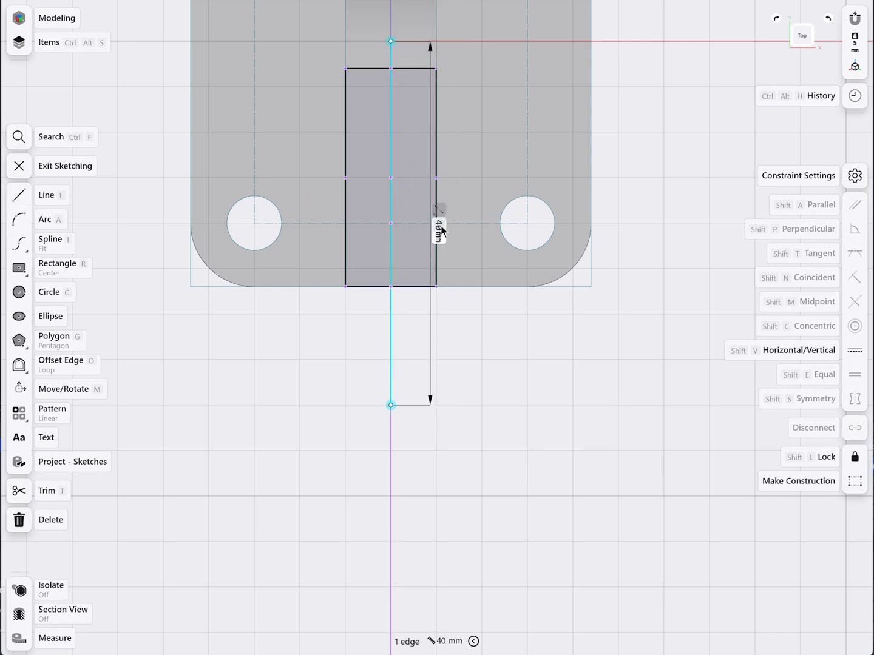
left_click(439, 227)
left_click(433, 254)
left_click(418, 311)
left_click(490, 308)
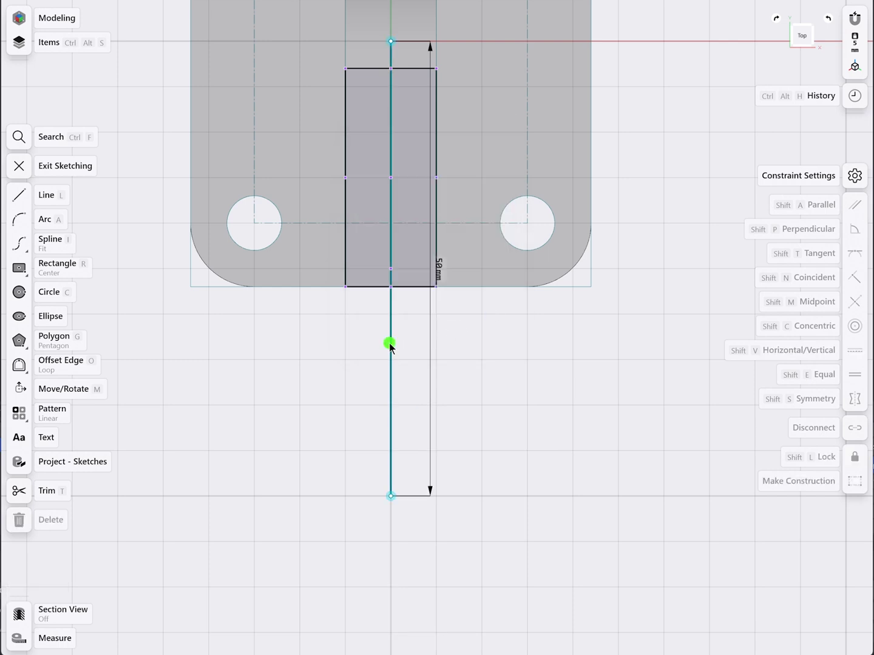
left_click(855, 481)
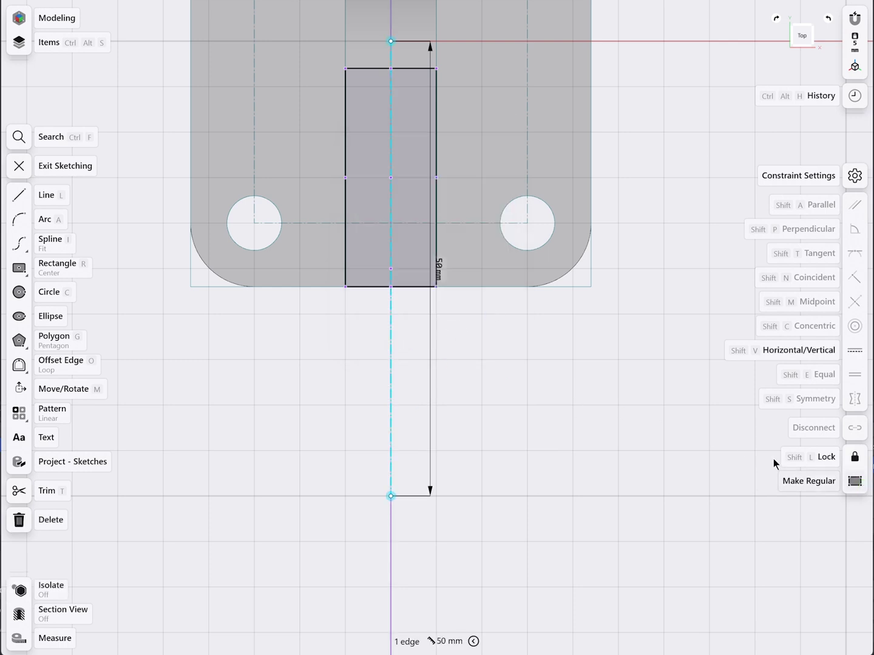
key("Escape")
Draw a 20 mm diameter circle centred on the construction line's free end
left_click(25, 295)
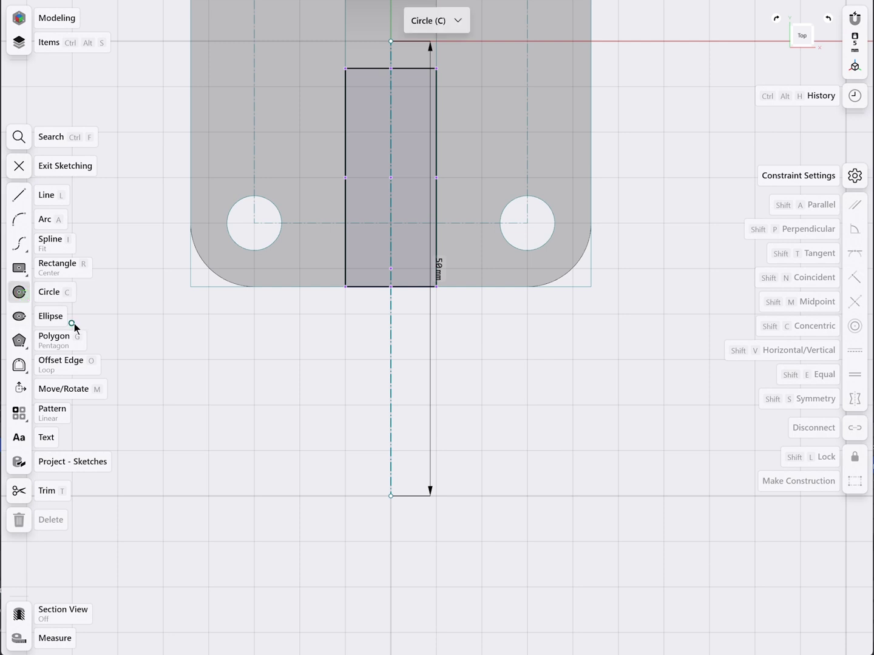
left_click(390, 496)
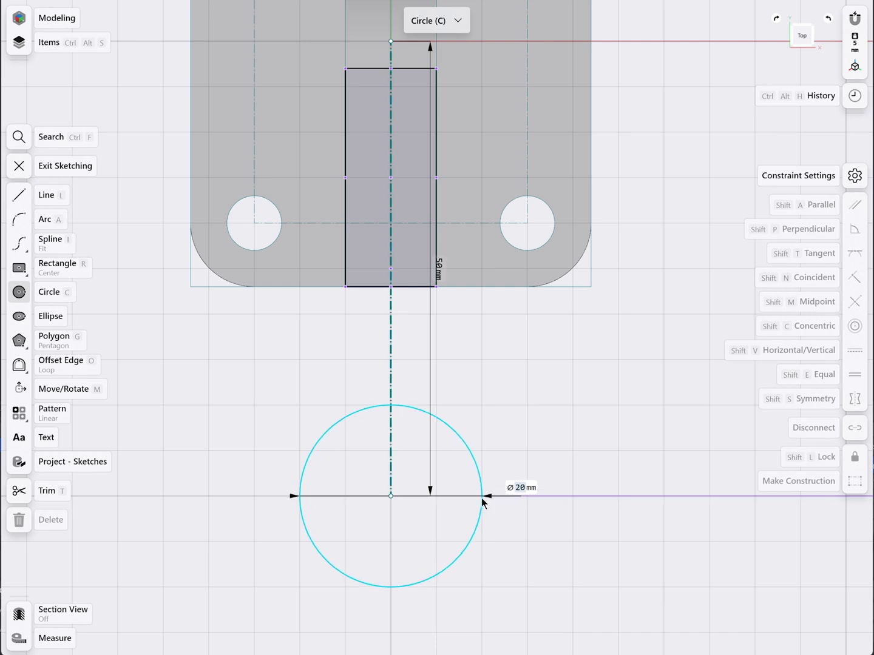
left_click(482, 497)
left_click(517, 488)
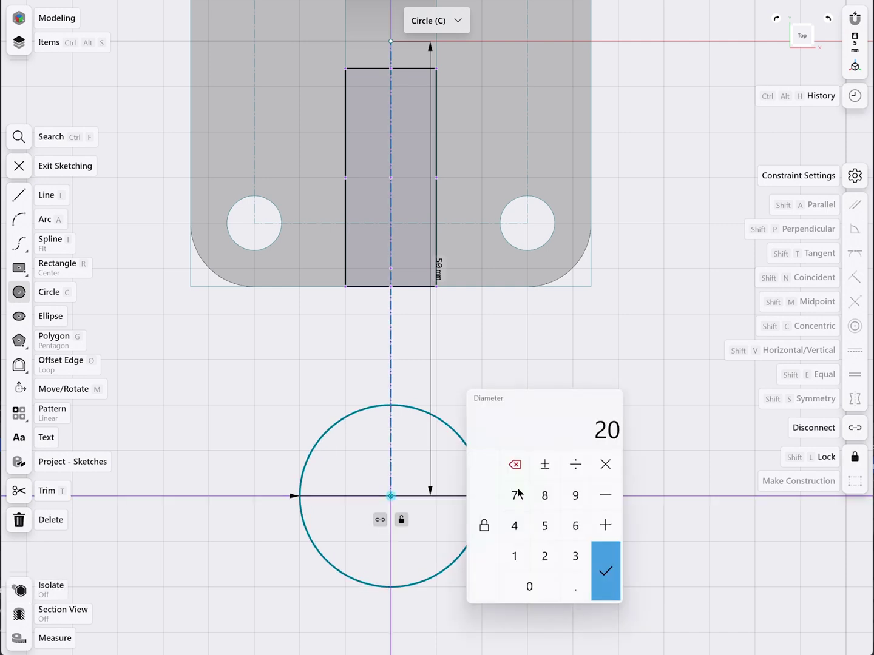
left_click(605, 569)
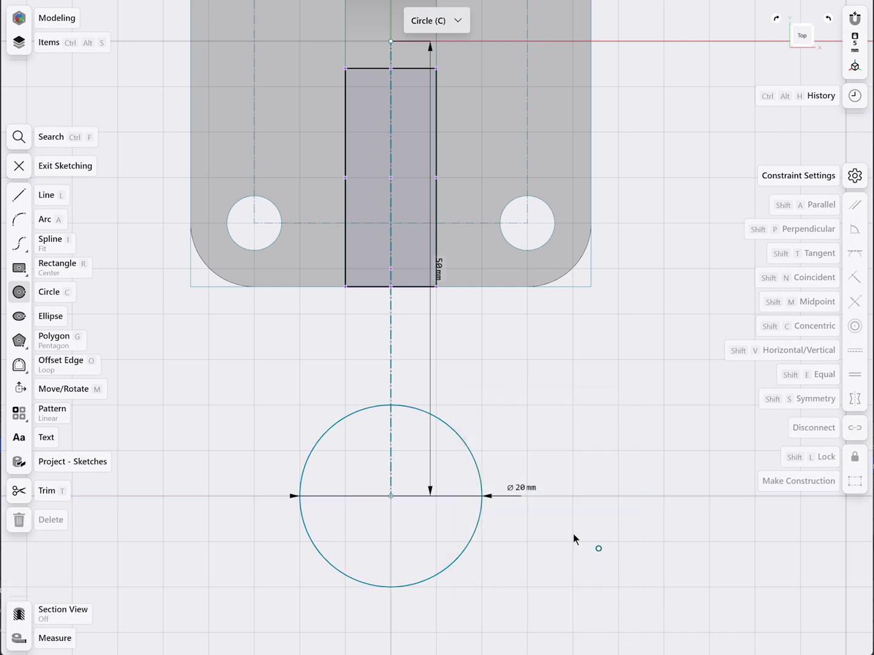
Draw a second circle on the same centre and set its diameter to 30 mm
left_click(387, 496)
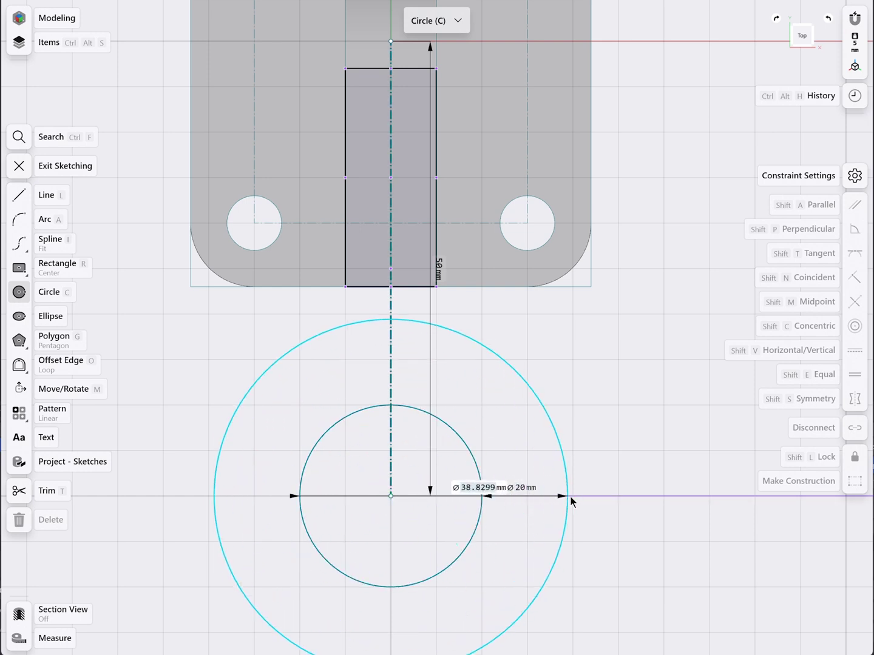
left_click(573, 497)
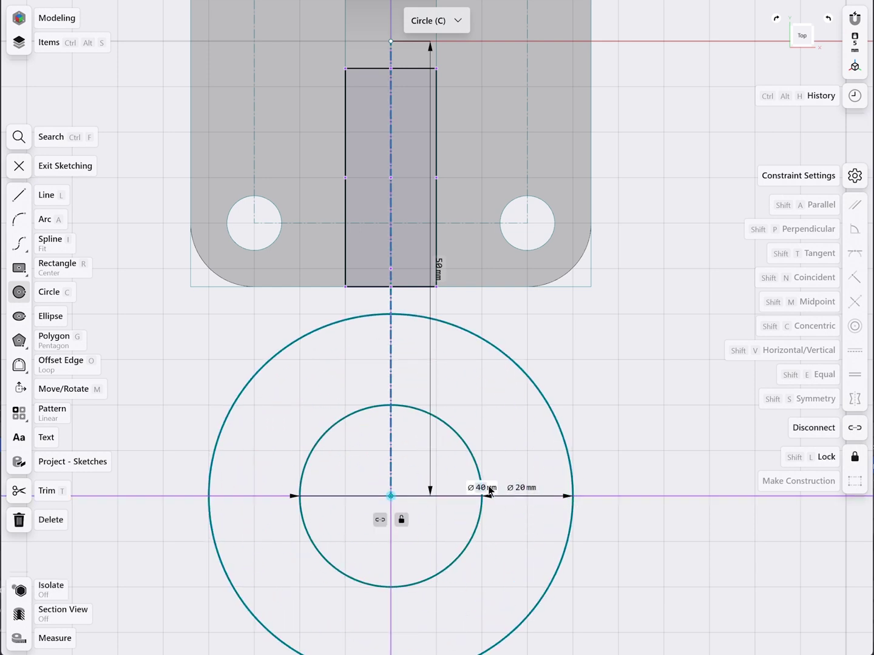
left_click(489, 488)
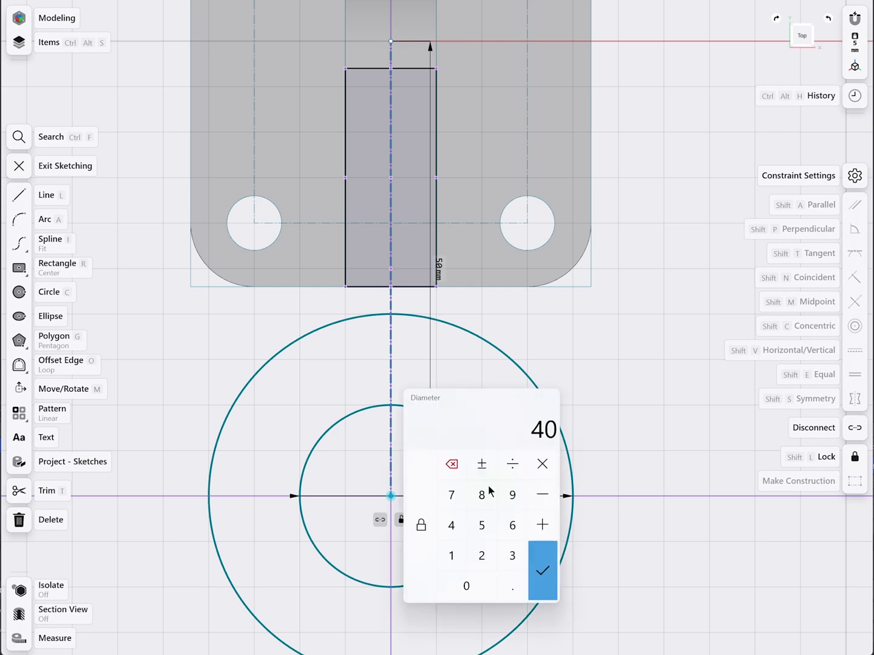
left_click(511, 556)
left_click(480, 584)
left_click(539, 584)
mouse_move(539, 581)
middle_mouse_down()
mouse_move(554, 506)
mouse_move(532, 367)
middle_mouse_up()
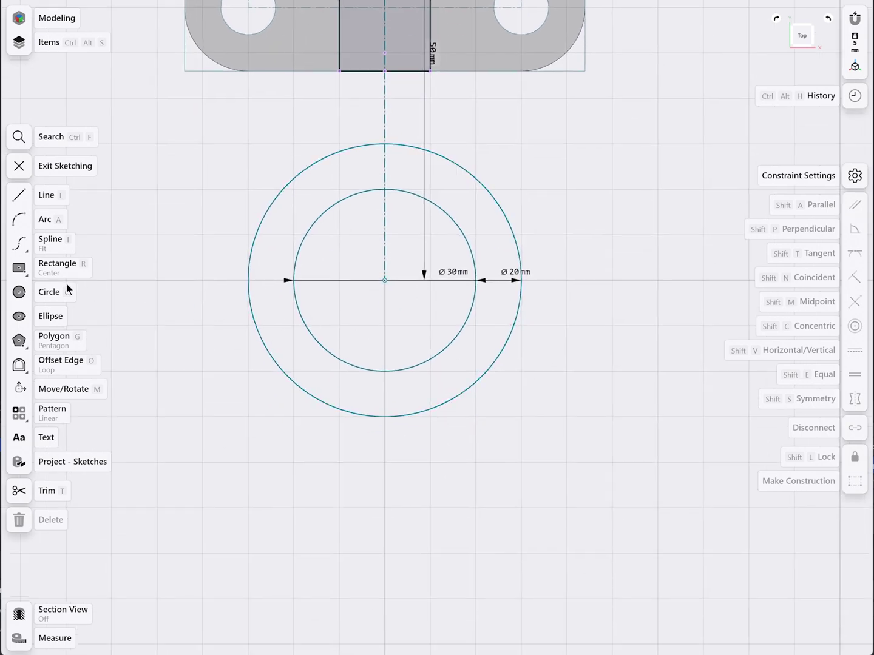
Draw a diagonal rectangle 10 mm wide and about 48 mm long from the column's end corner across both circles
left_click(18, 271)
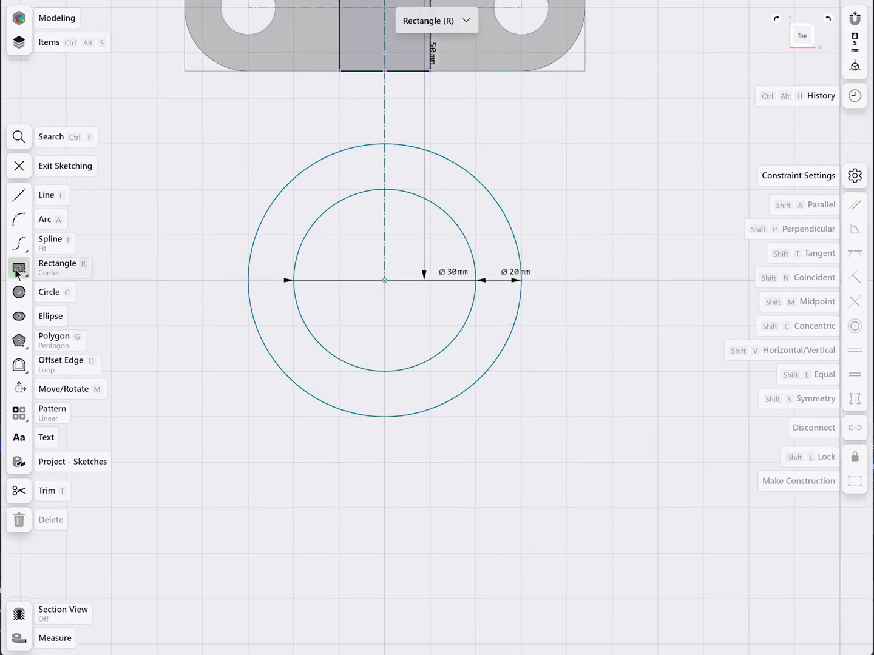
left_click(18, 271)
left_click(340, 72)
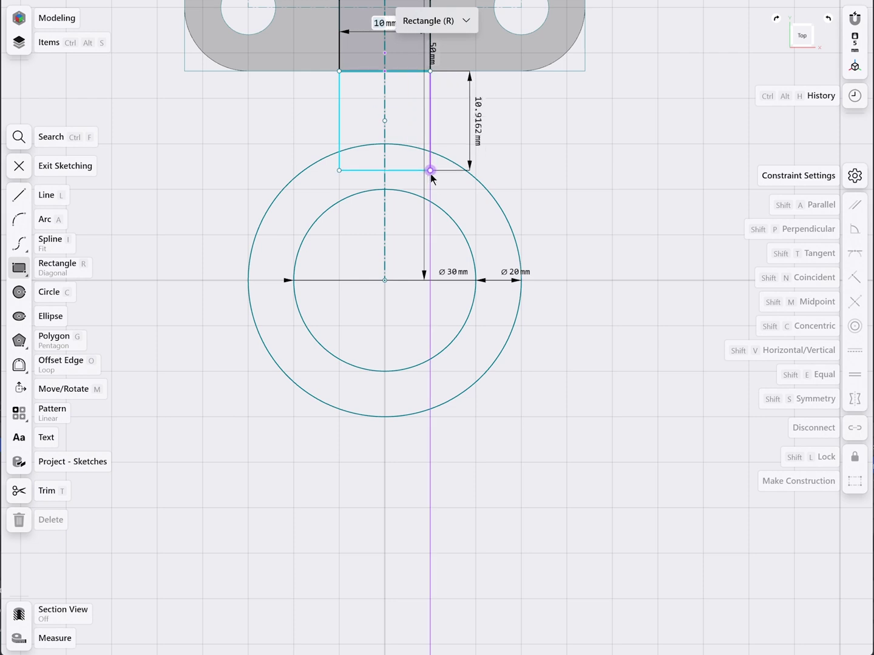
left_click(431, 508)
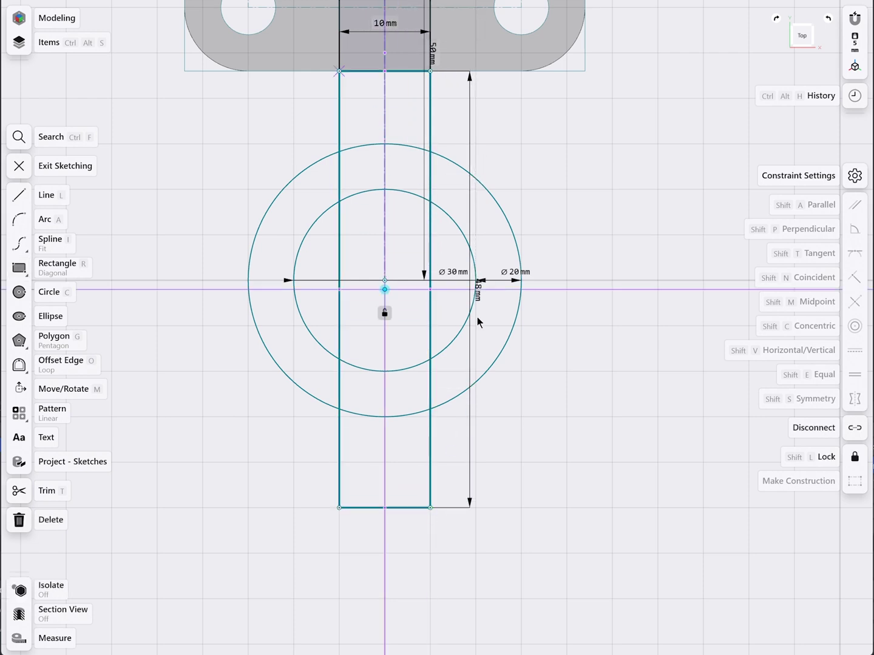
Set the rectangle's length to 50 mm and finish the sketch
left_click(479, 303)
left_click(469, 319)
left_click(458, 380)
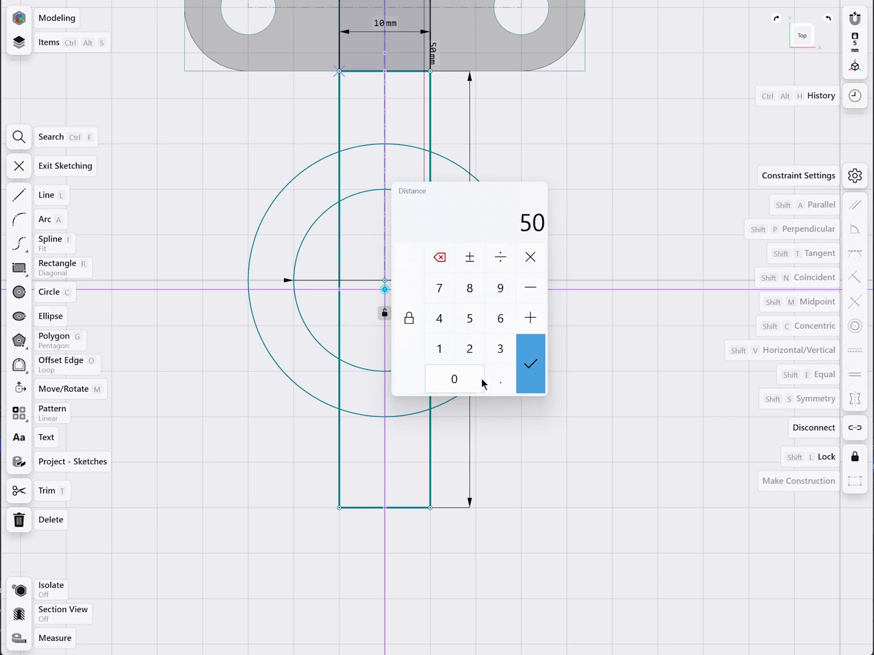
left_click(528, 382)
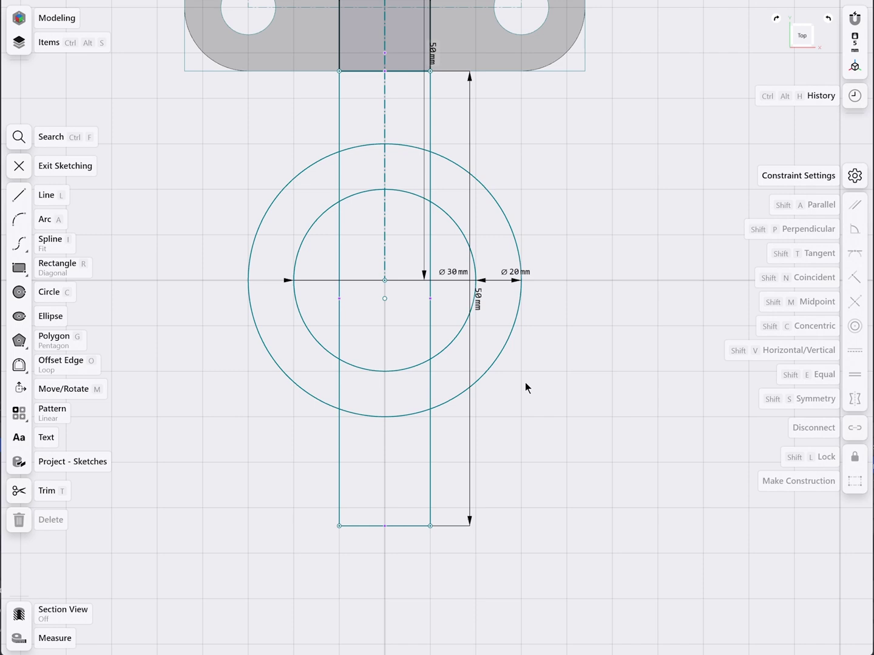
key("Escape")
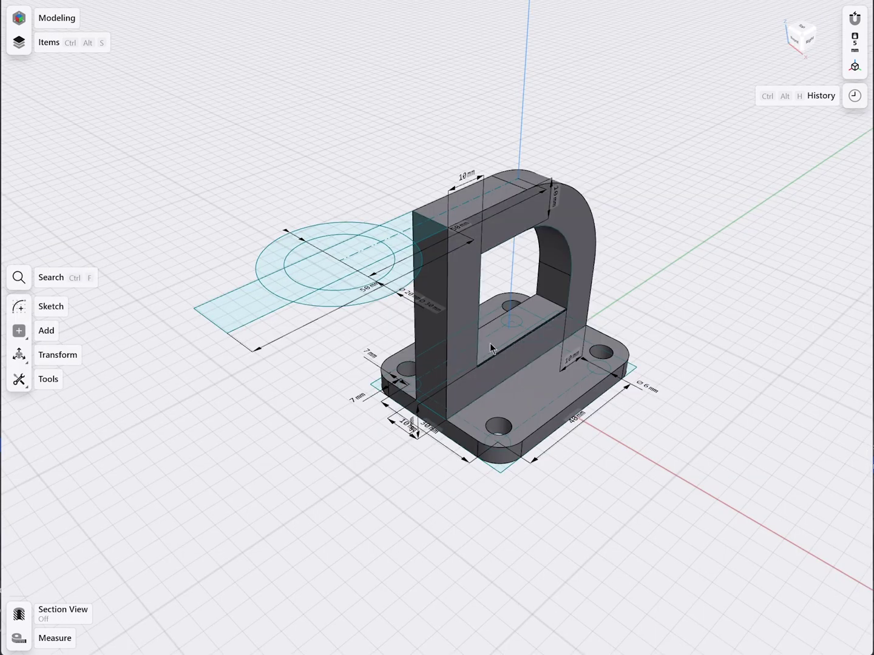
Extrude the arm and ring regions of the sketch 10 mm downward, leaving the inner circle open
left_click(418, 238)
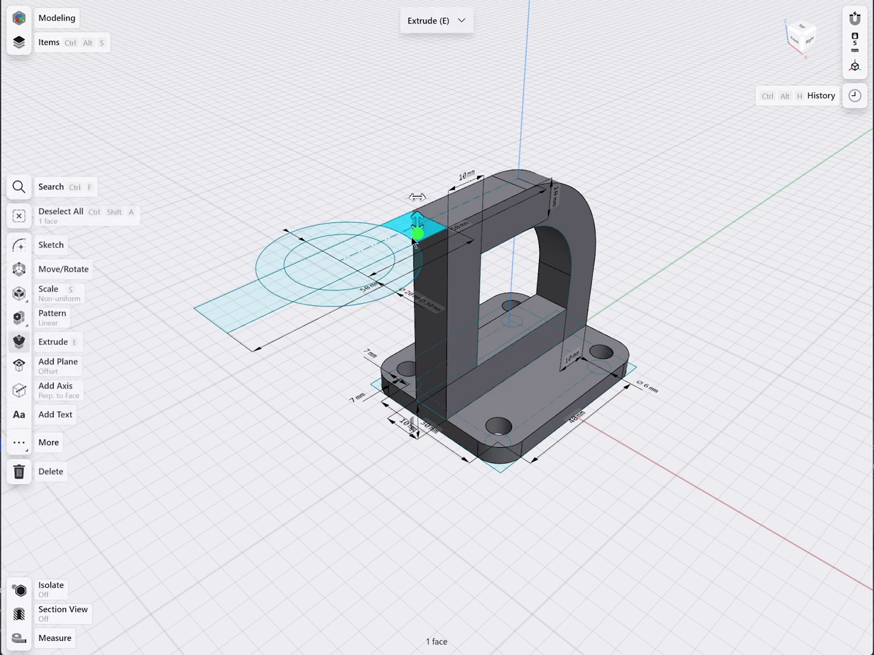
left_click(373, 238)
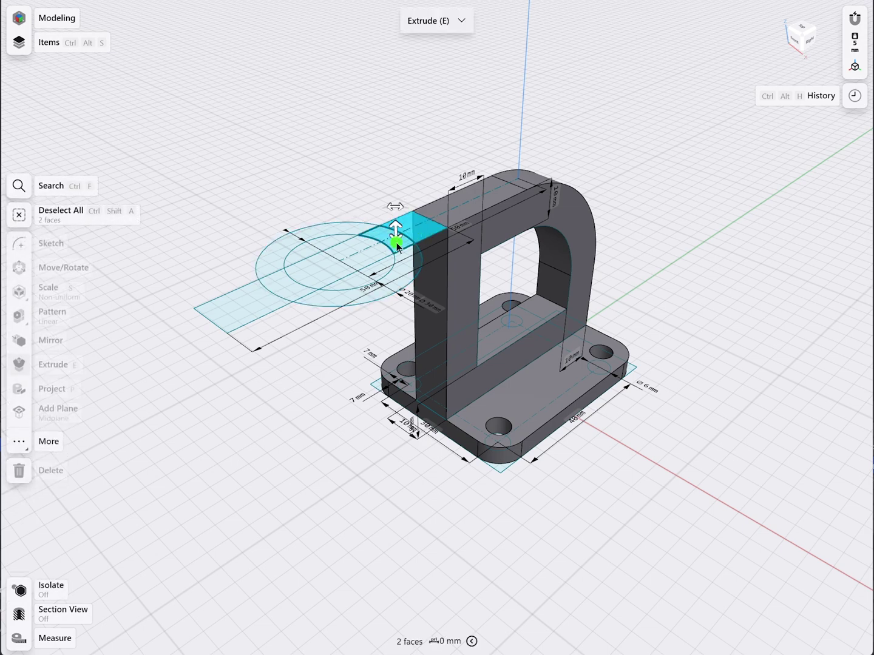
left_click(352, 228)
left_click(262, 301)
left_click(262, 302)
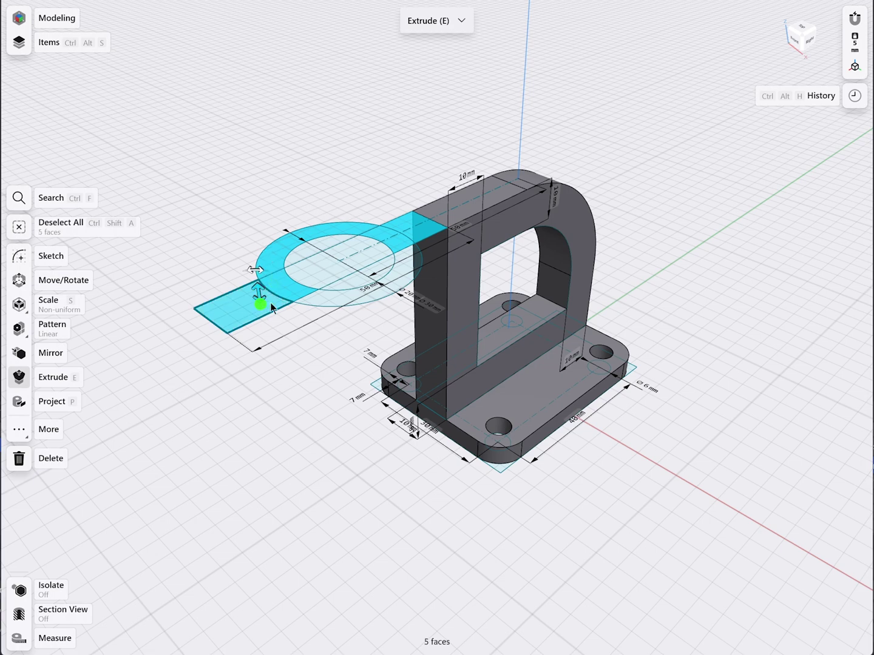
left_click(315, 296)
left_click_drag(316, 293, 317, 319)
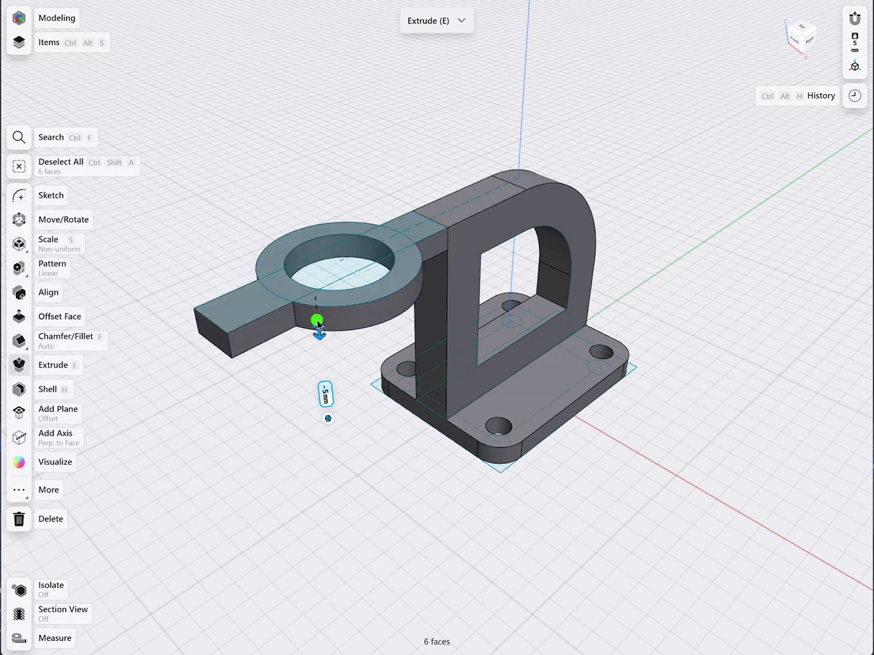
left_click(327, 391)
left_click(282, 454)
left_click(299, 483)
left_click(371, 468)
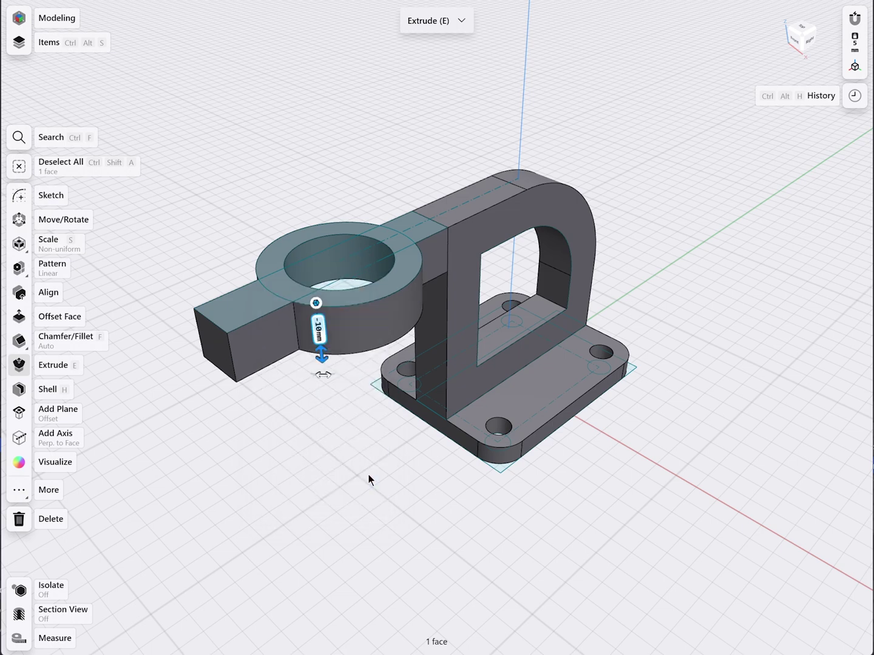
left_click(369, 478)
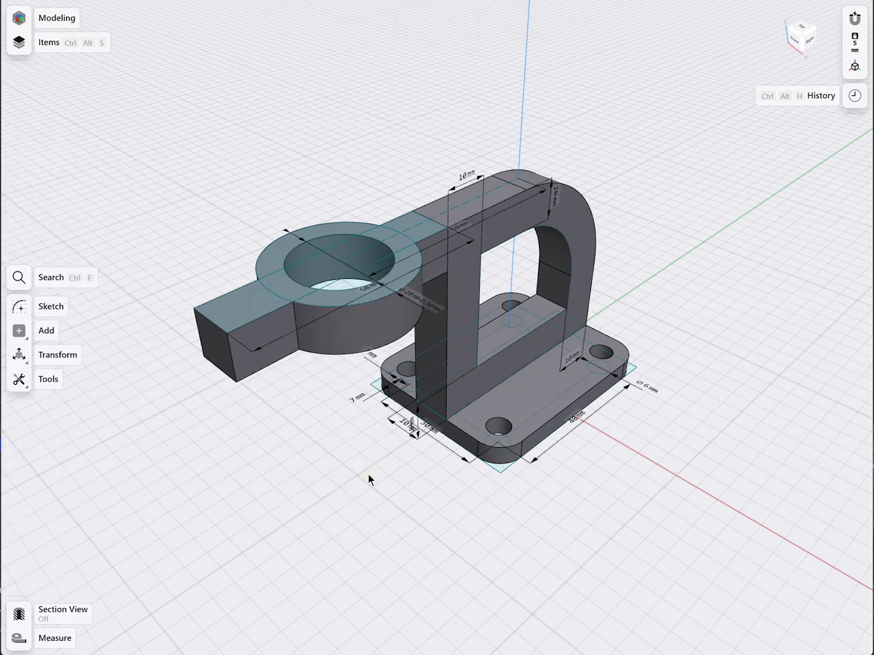
Unite the ring-shaped arm body with the column and base plate body, without keeping the originals
left_click(275, 352)
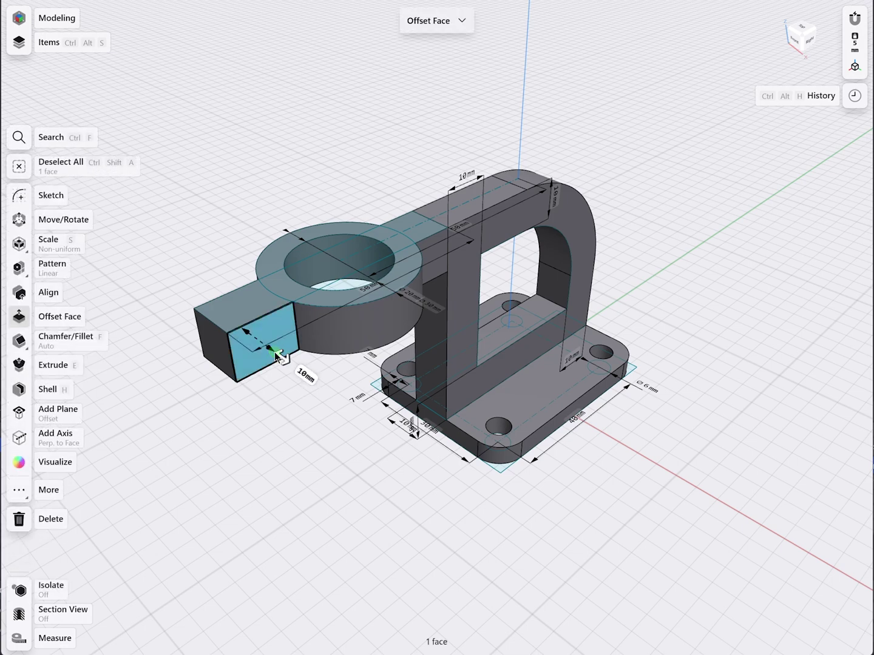
double_click(275, 352)
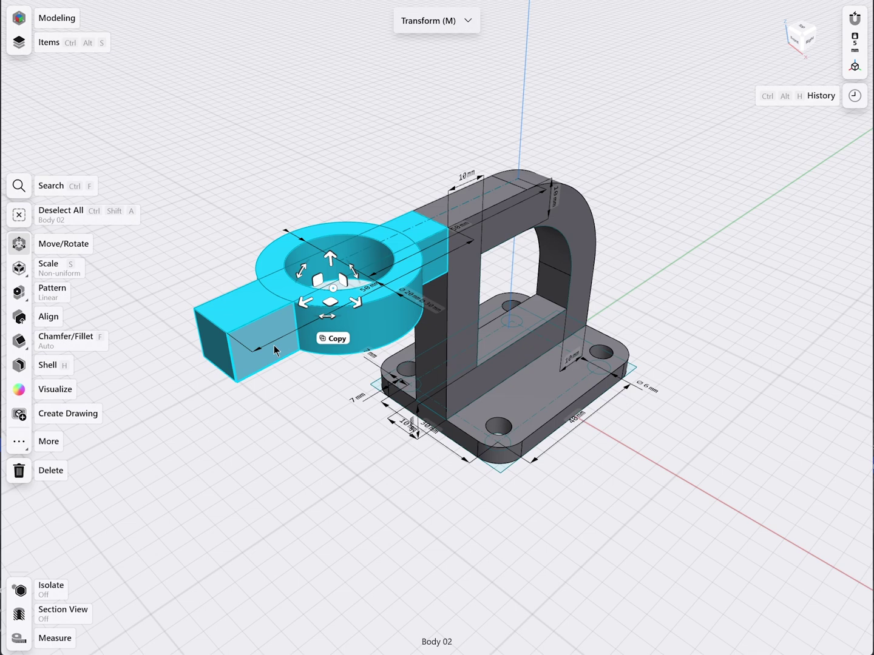
left_click(275, 350)
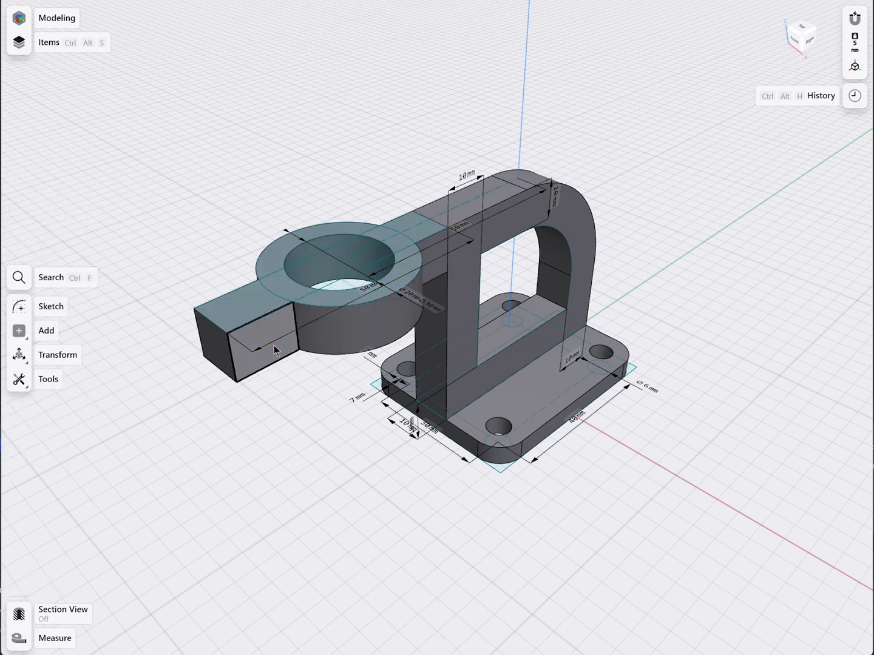
left_click(458, 337)
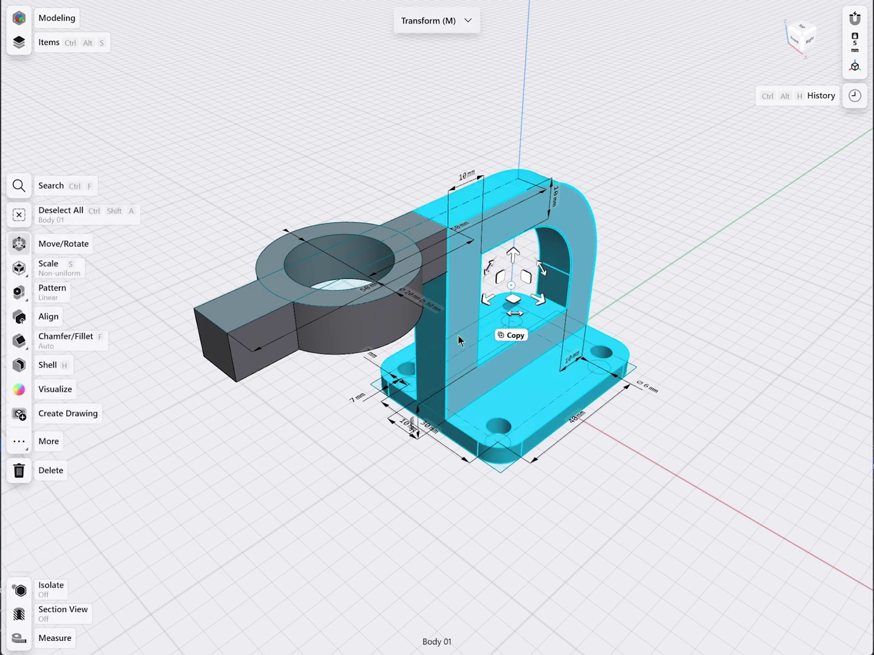
left_click(458, 335)
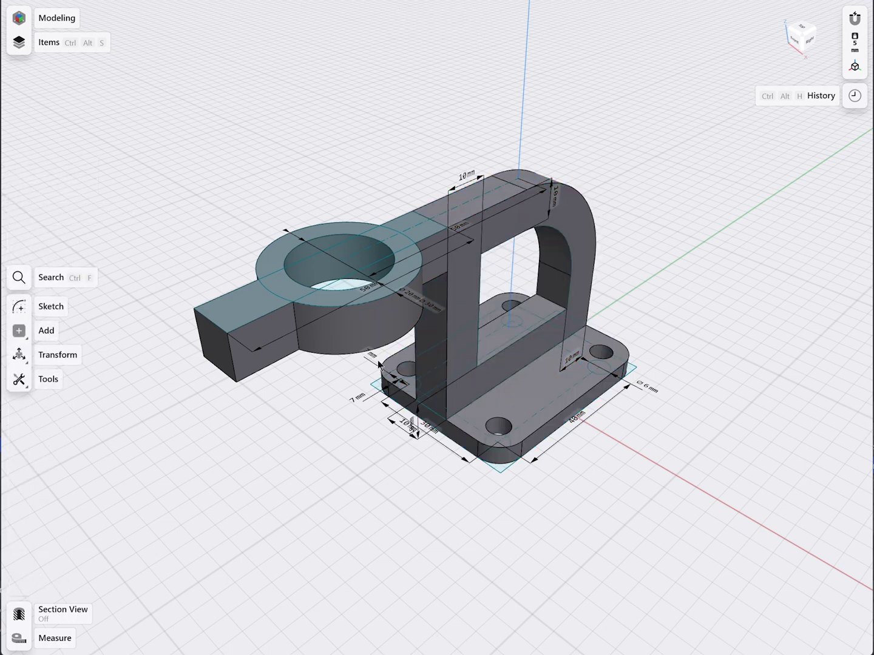
left_click(457, 326)
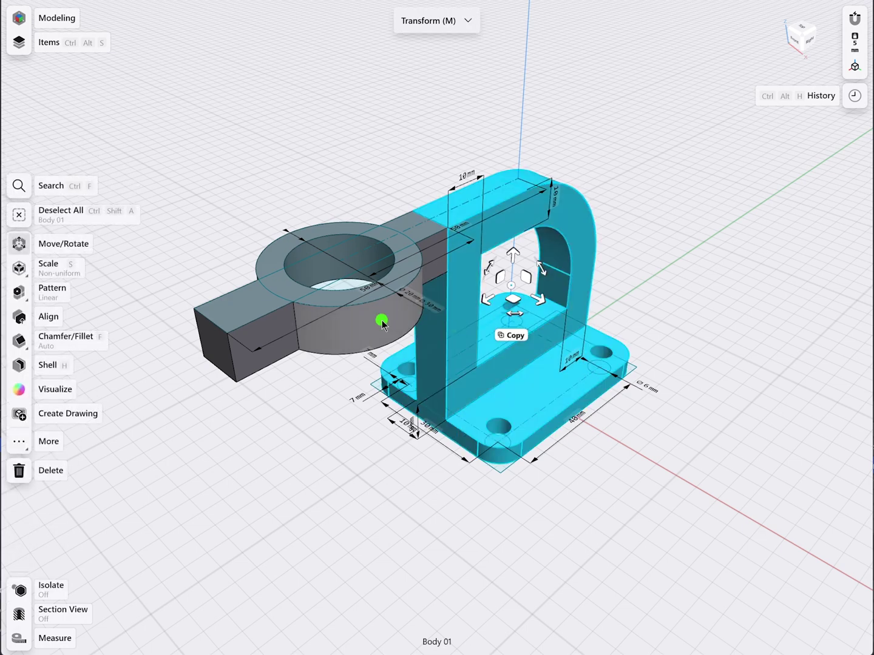
left_click(382, 321)
left_click(21, 340)
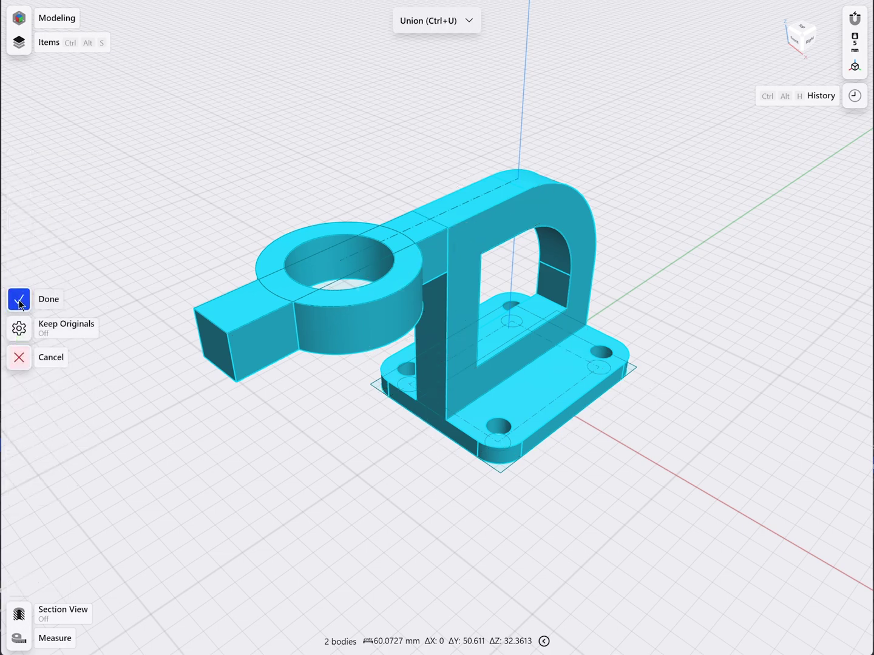
left_click(19, 300)
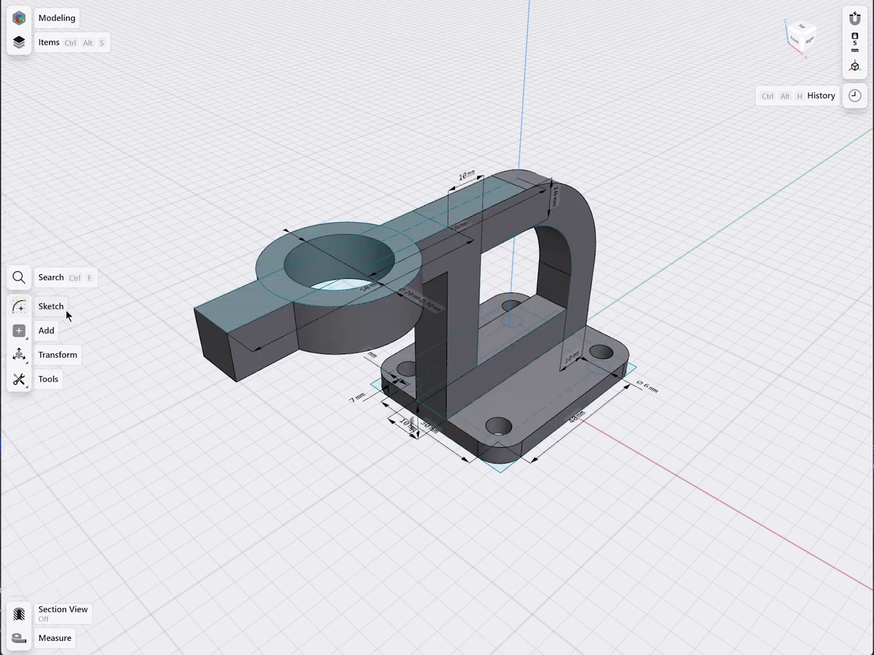
Sketch a centre rectangle about 2.8 mm wide and 6.6 mm high from the midpoint of the arm's free end face
left_click(224, 355)
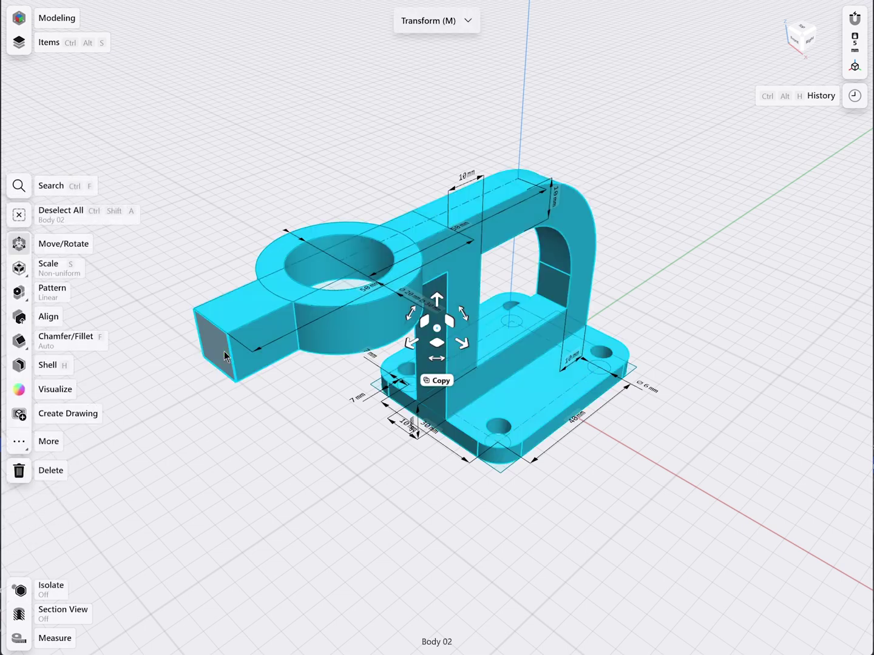
left_click(226, 356)
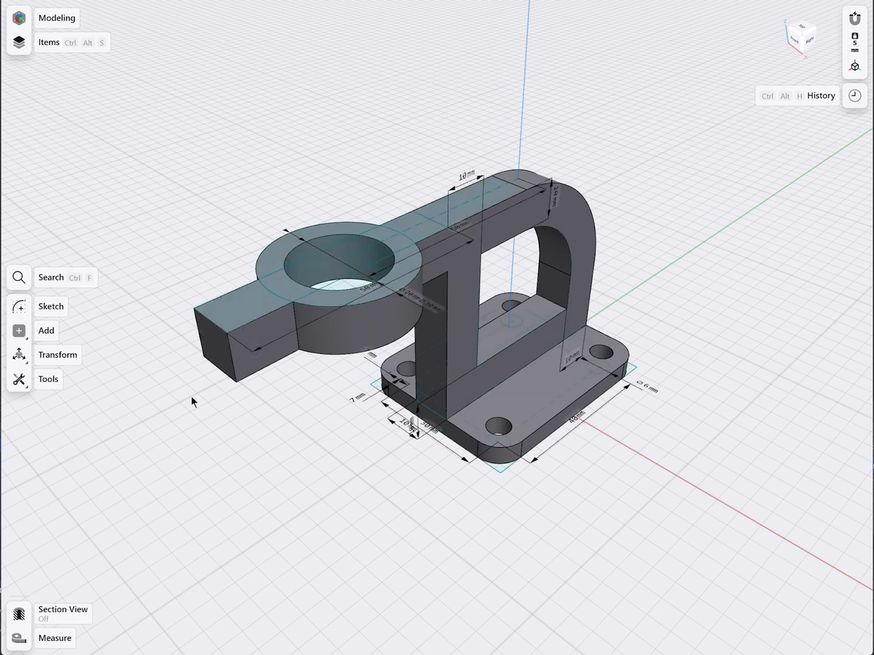
left_click(215, 352)
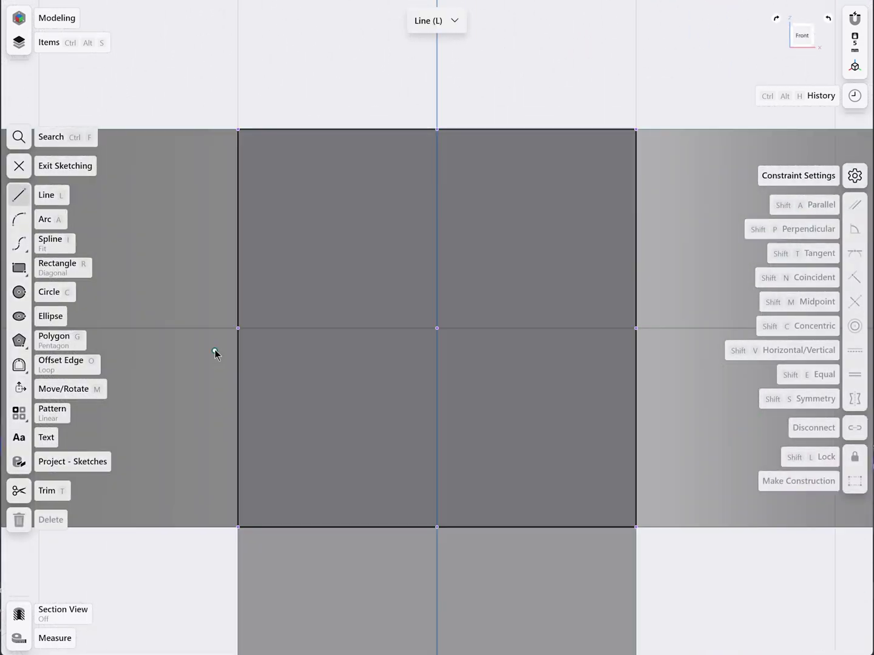
left_click(20, 268)
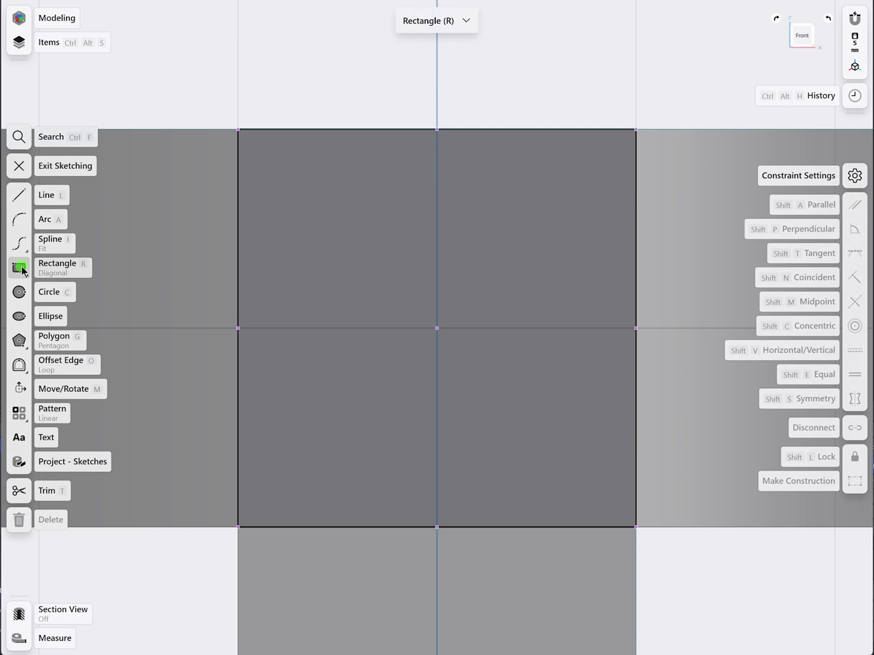
left_click(19, 268)
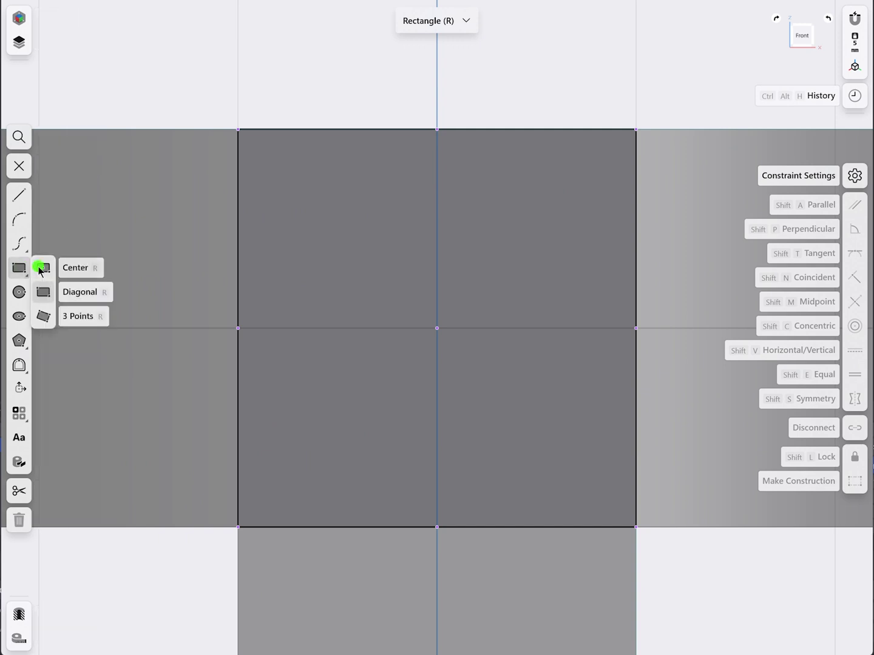
left_click(38, 269)
left_click(437, 328)
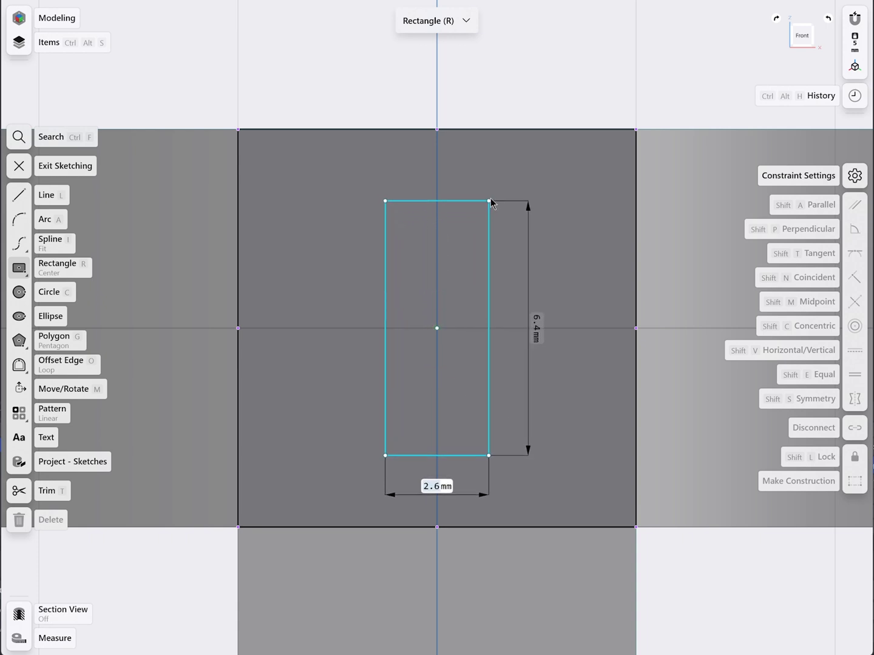
left_click(492, 198)
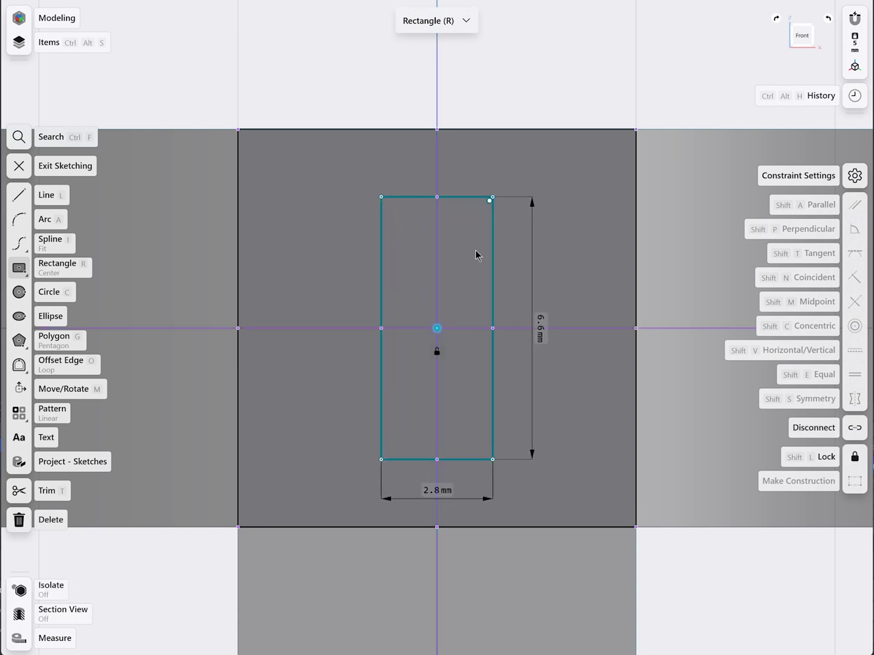
Set the end-face rectangle's width to 2 mm
left_click(442, 491)
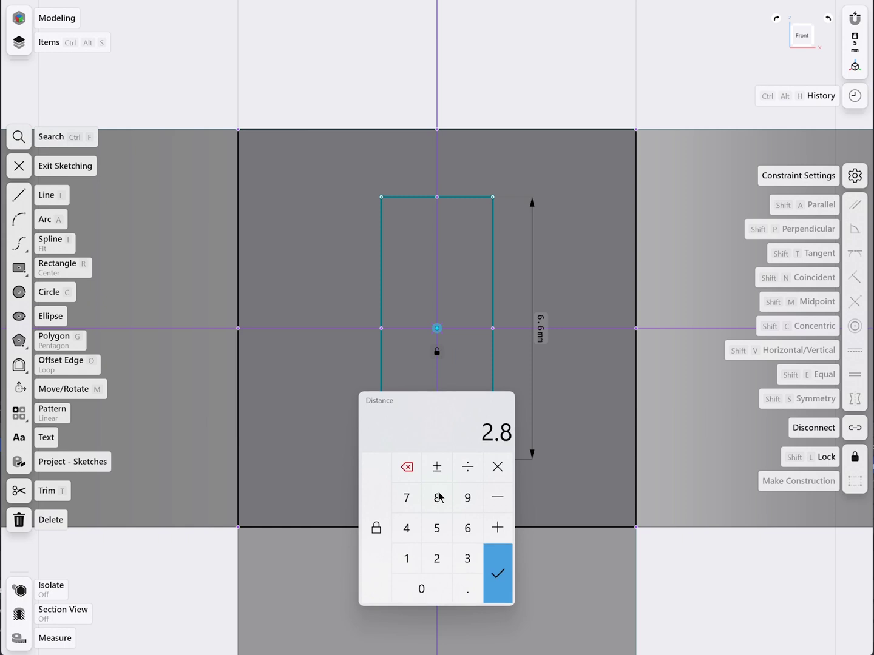
left_click(437, 558)
left_click(500, 570)
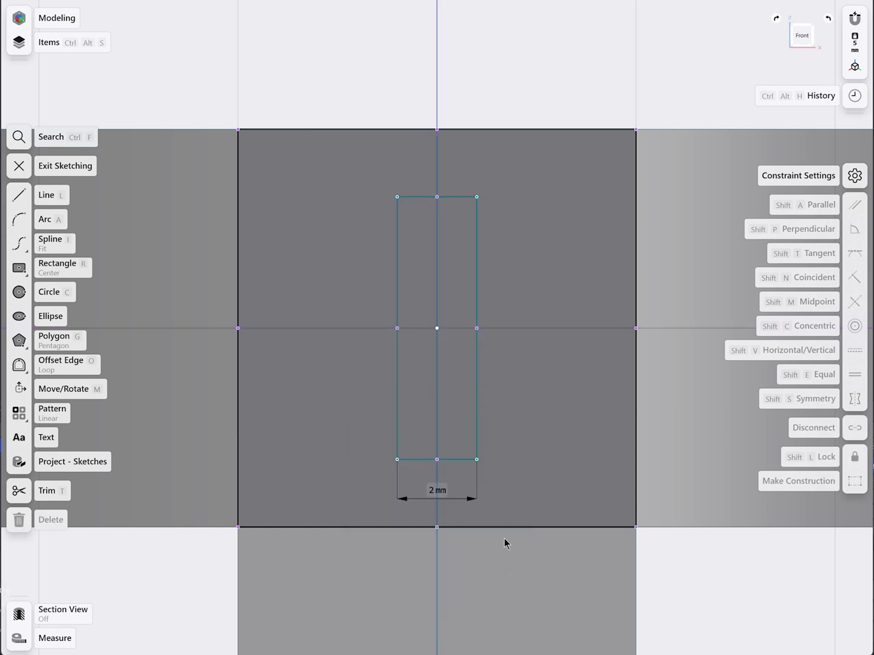
Apply Tangent constraints aligning the rectangle's lower and upper edges with the end face's matching edges, and finish the sketch
left_click(453, 460)
left_click(464, 528)
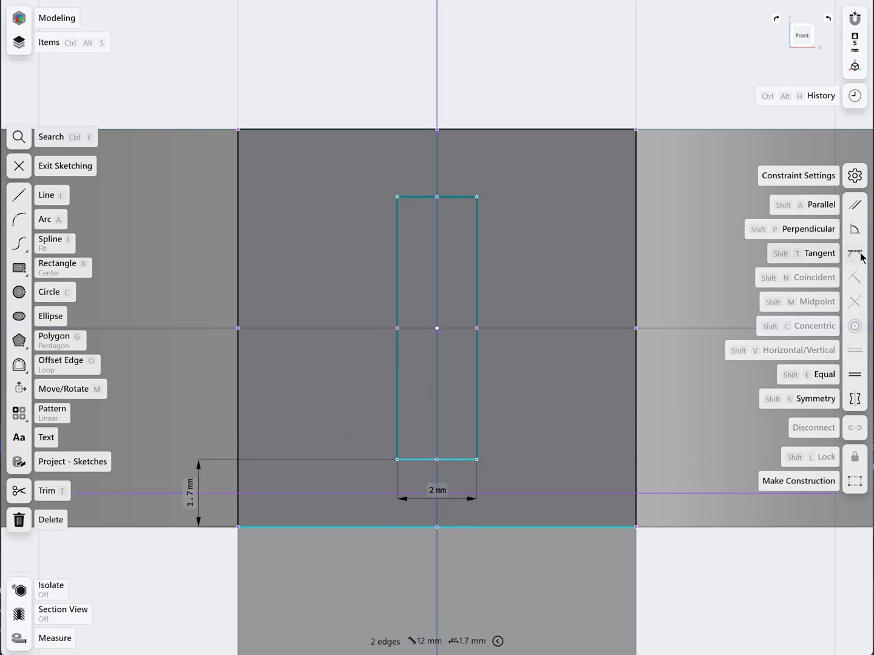
left_click(860, 259)
left_click(452, 265)
left_click(456, 128)
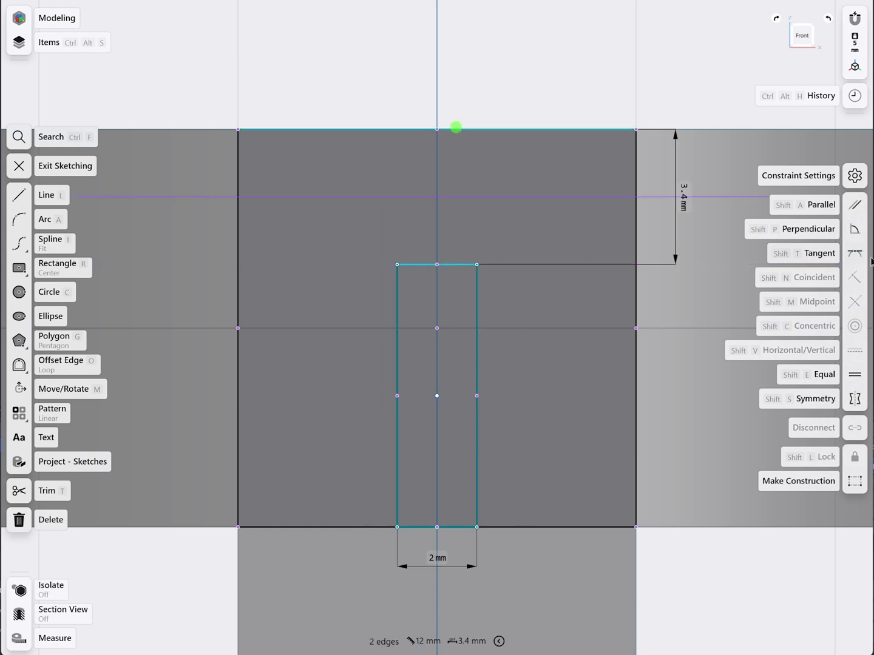
left_click(855, 254)
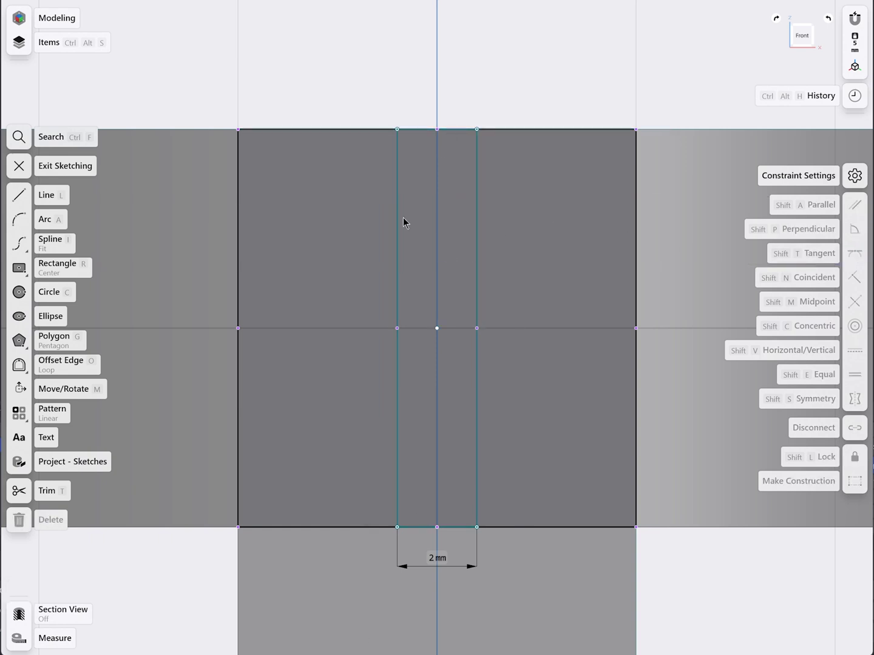
left_click(19, 167)
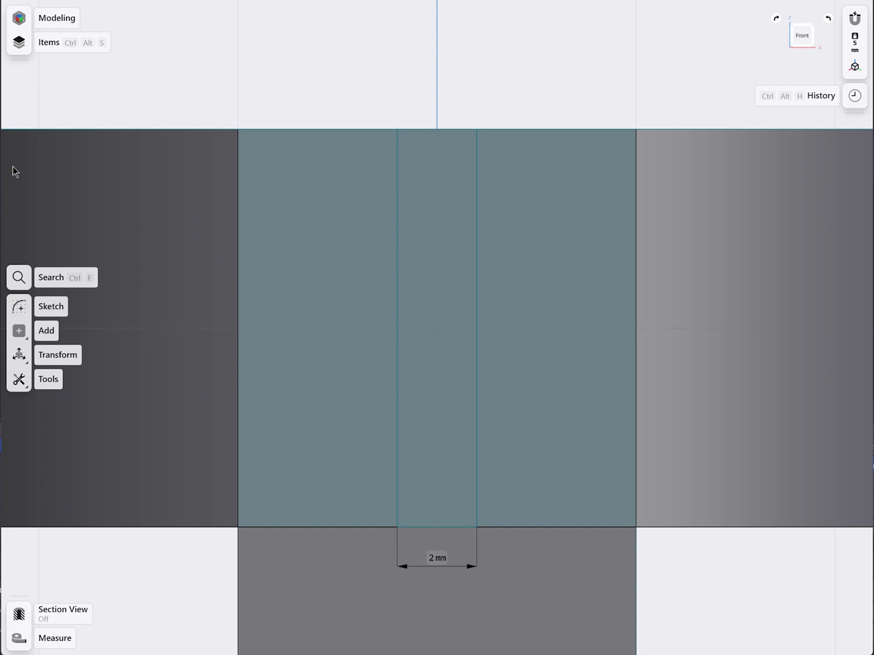
Fillet the upper and lower edges of the arm's free end with a 5 mm radius
key("0")
scroll(215, 358, "up", 5)
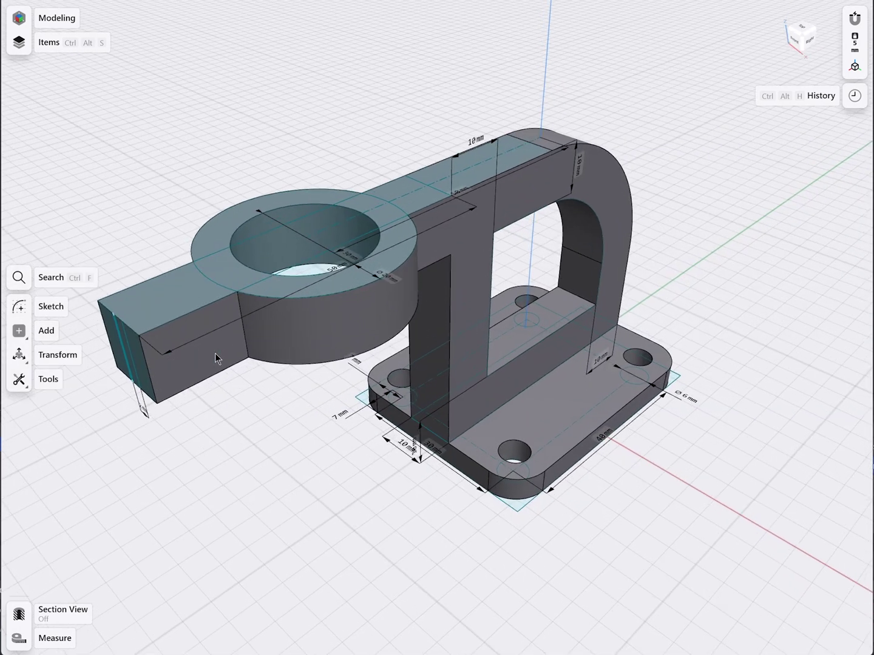
middle_click_drag(121, 364, 365, 365)
left_click(283, 336)
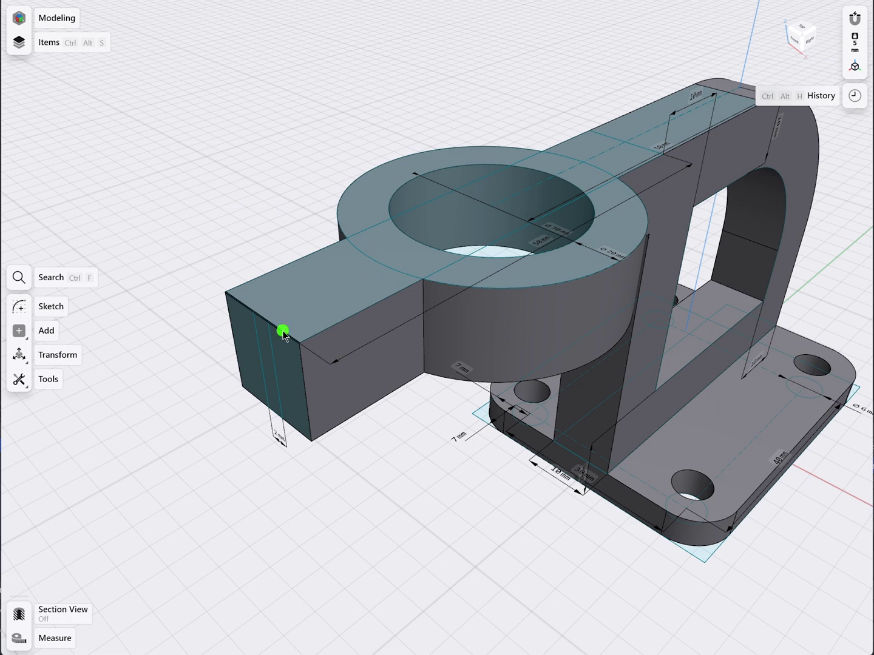
left_click(297, 432)
left_click_drag(291, 440, 265, 463)
left_click(243, 529)
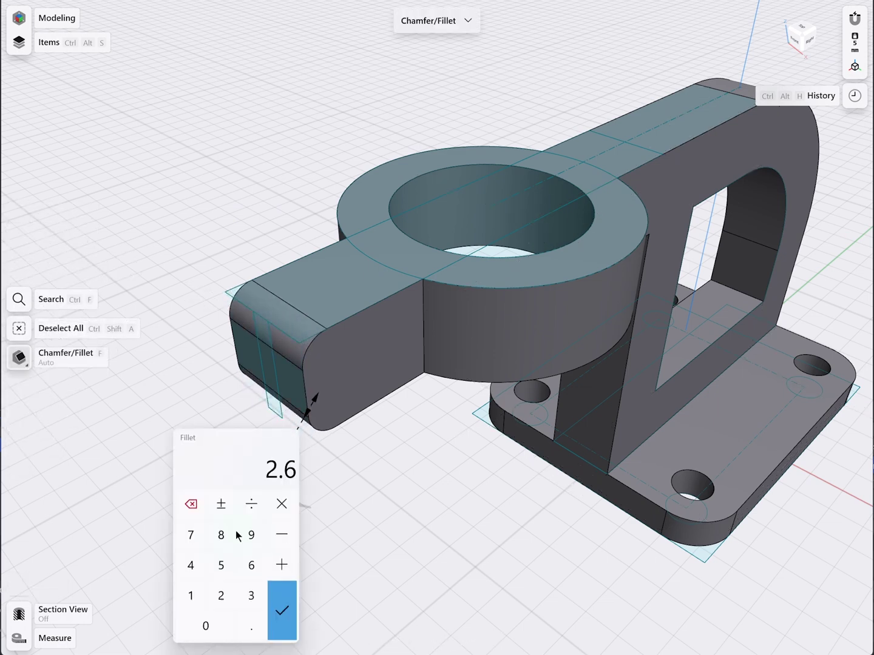
left_click(226, 567)
left_click(281, 600)
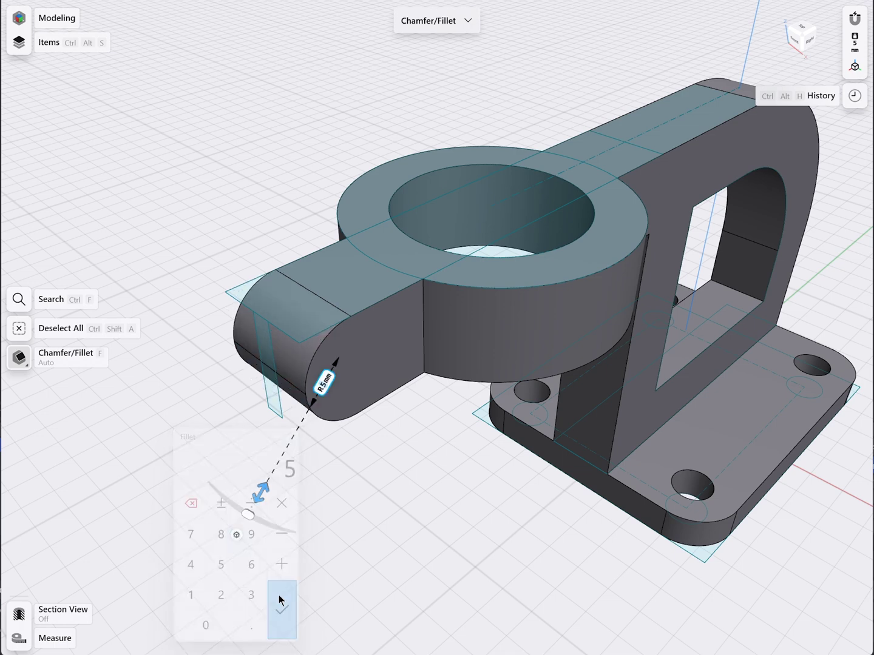
left_click(312, 548)
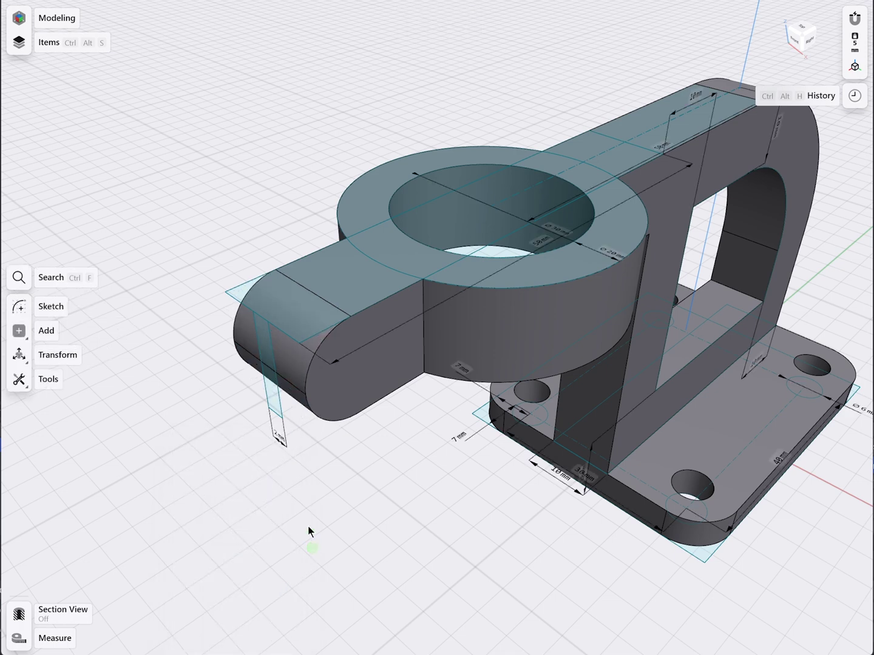
Extrude the 2 mm wide strip about 33.4 mm into the arm to cut a slot through to the ring's hole
left_click(263, 352)
left_click_drag(264, 351, 491, 102)
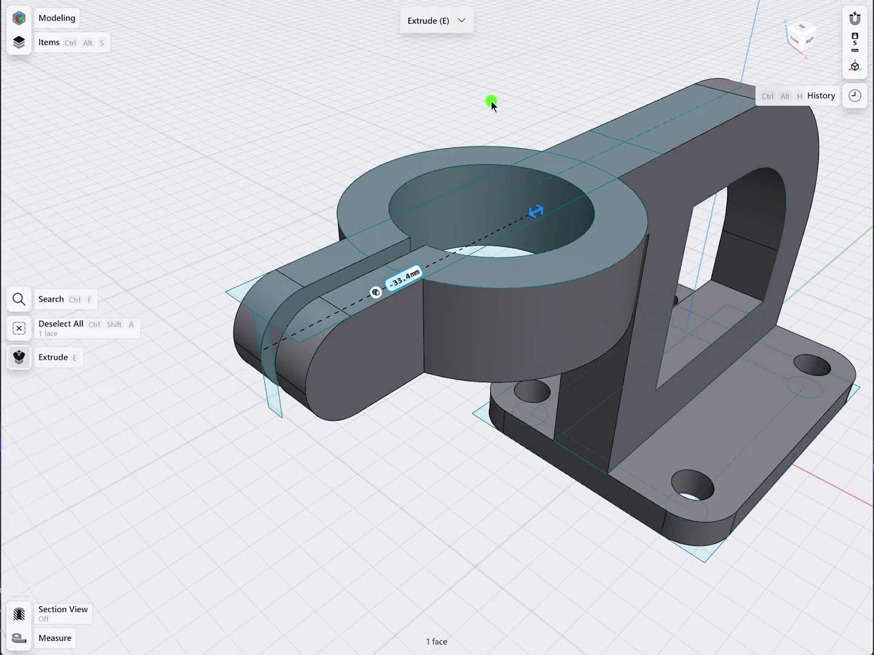
left_click(404, 448)
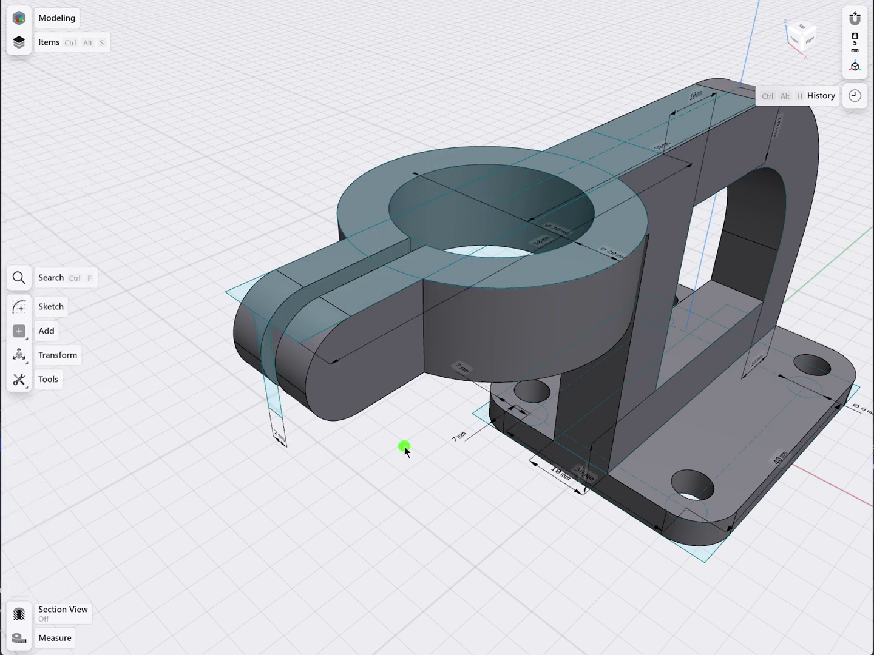
Sketch a circle on the clamp arm's flat side face near its rounded end and set its diameter to 4 mm
key("l")
left_click(353, 393)
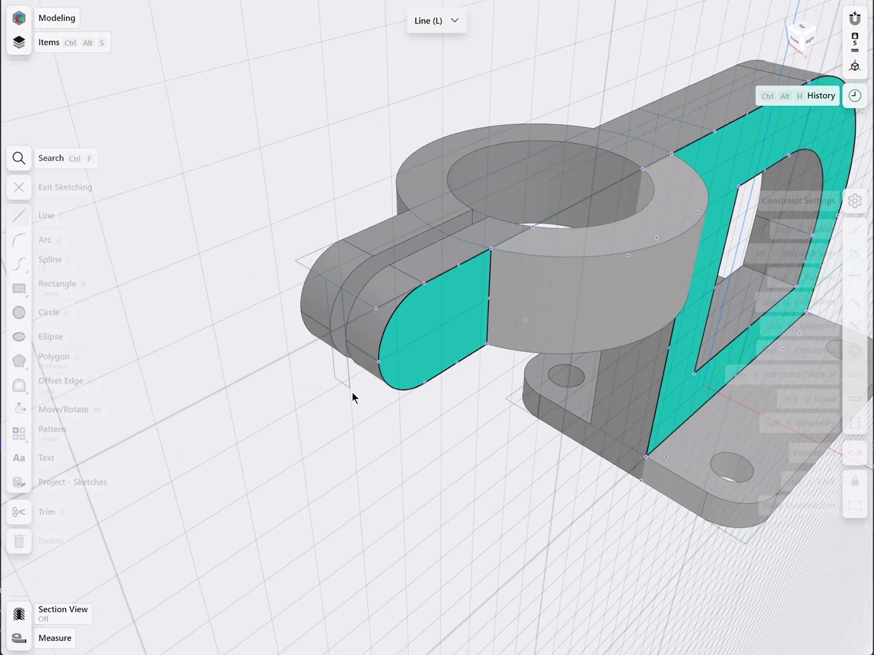
left_click(19, 293)
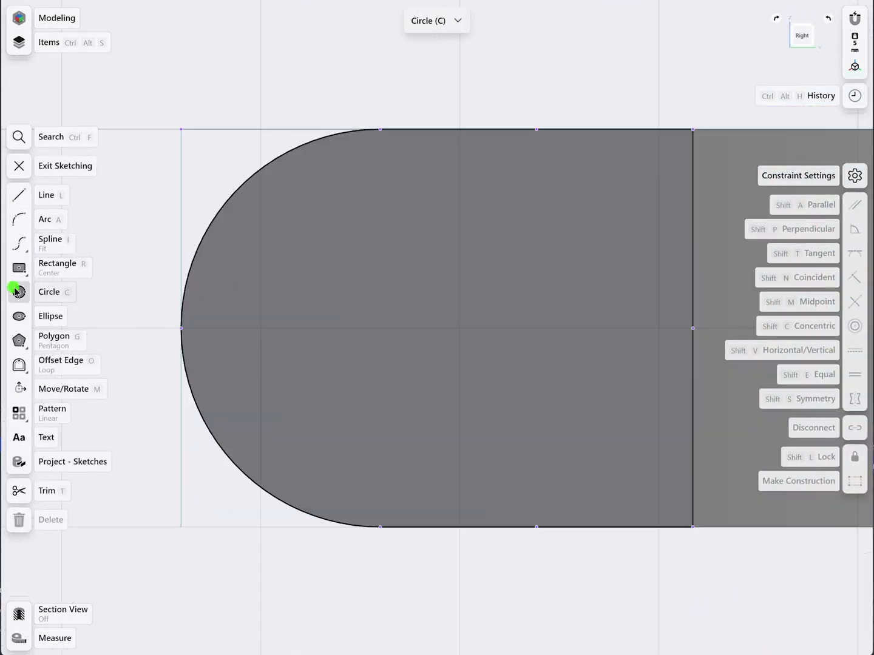
left_click(348, 328)
left_click(401, 279)
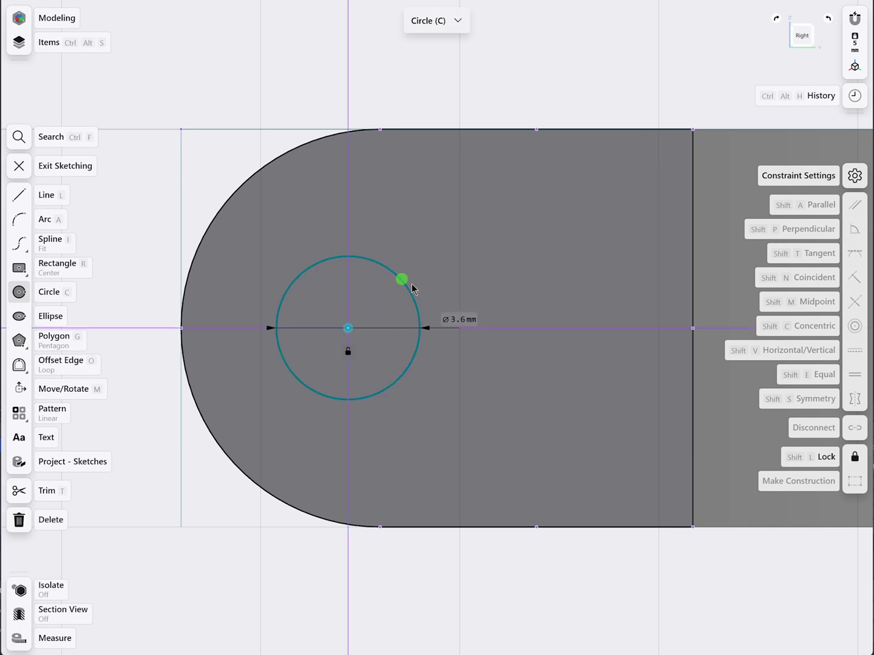
left_click(460, 320)
left_click(456, 357)
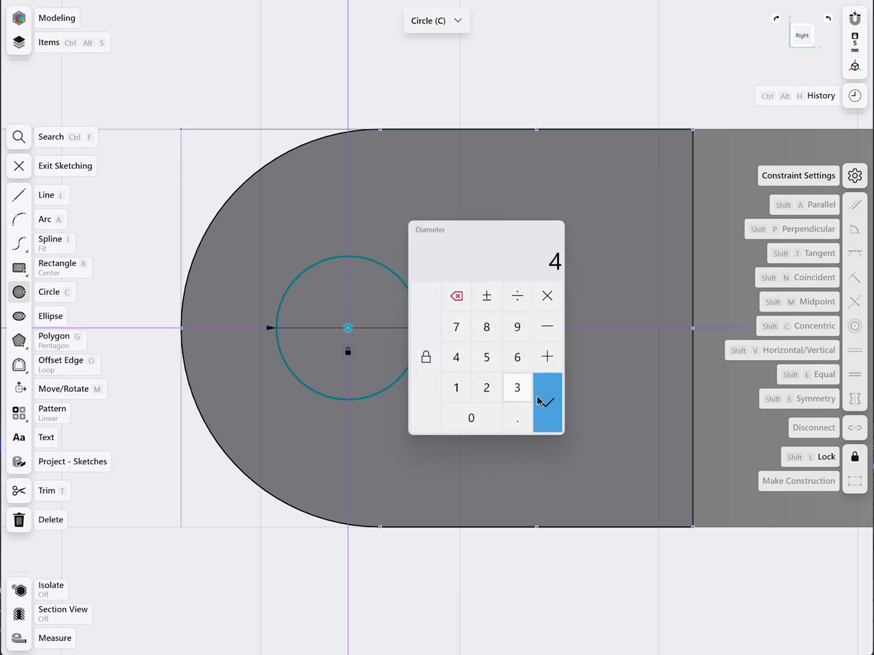
left_click(548, 403)
key("Escape")
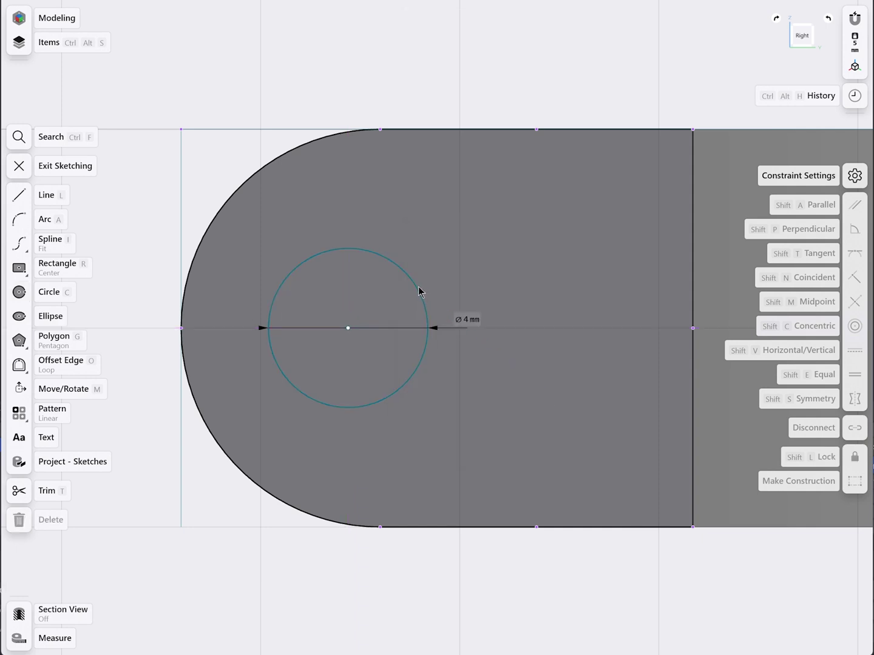
Apply a Concentric constraint between the 4 mm circle and the arm's rounded end arc
left_click(418, 286)
left_click(263, 172)
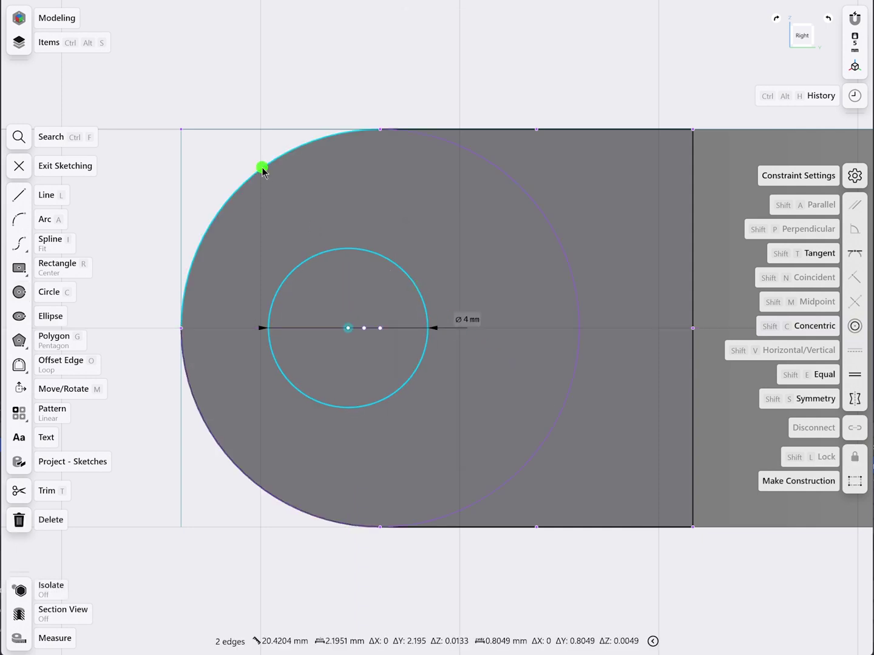
left_click(857, 330)
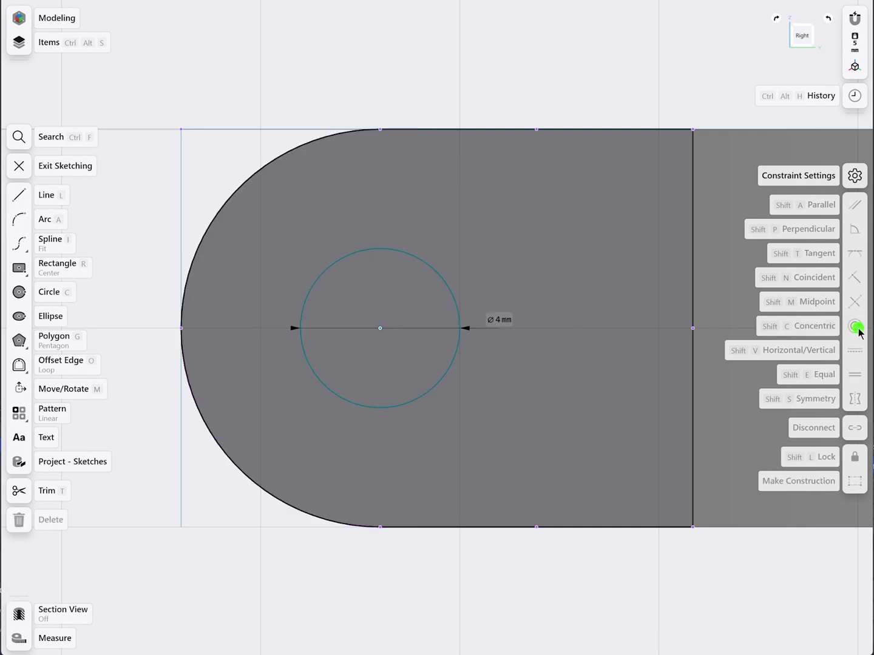
left_click(459, 84)
Extrude the 4 mm circle through the slotted arm end to cut a bolt hole across both lugs
right_click_drag(442, 87, 480, 124)
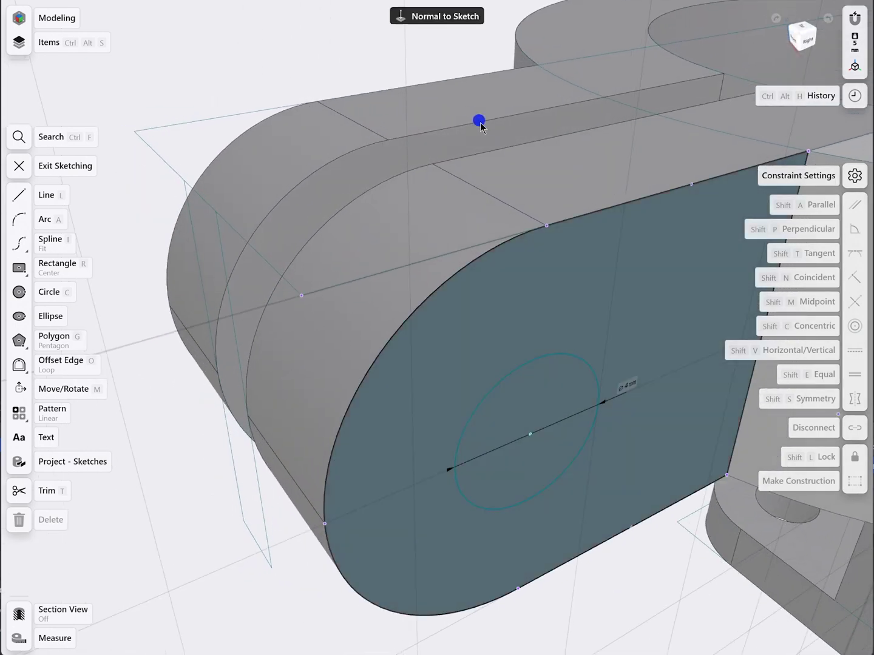
left_click(552, 382)
mouse_move(556, 389)
left_mouse_down()
mouse_move(503, 336)
mouse_move(233, 177)
mouse_move(139, 91)
left_mouse_up()
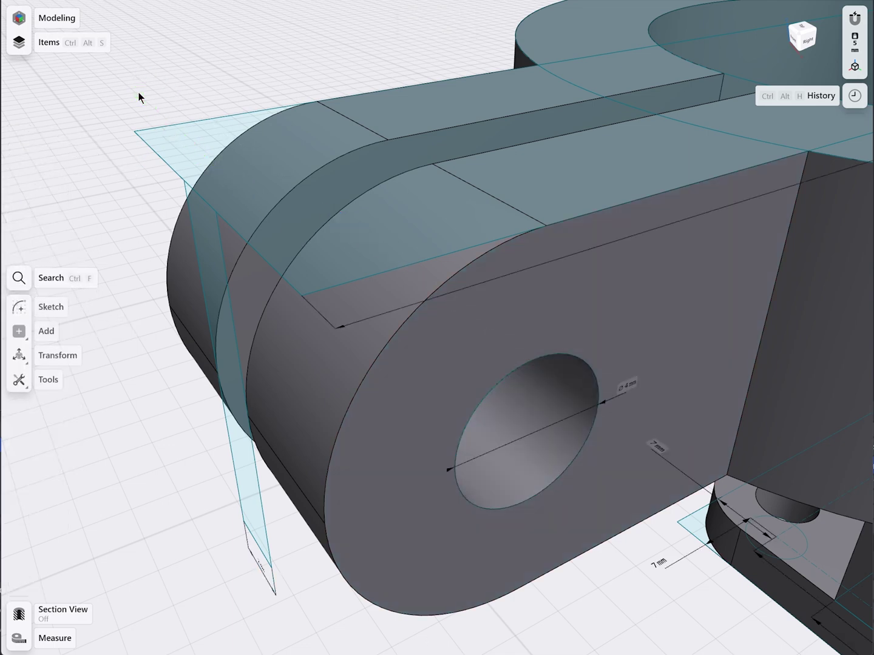
Chamfer the bolt hole's outer edges on both sides of the arm by 0.5 mm
scroll(591, 270, "up", 3)
left_click(591, 270)
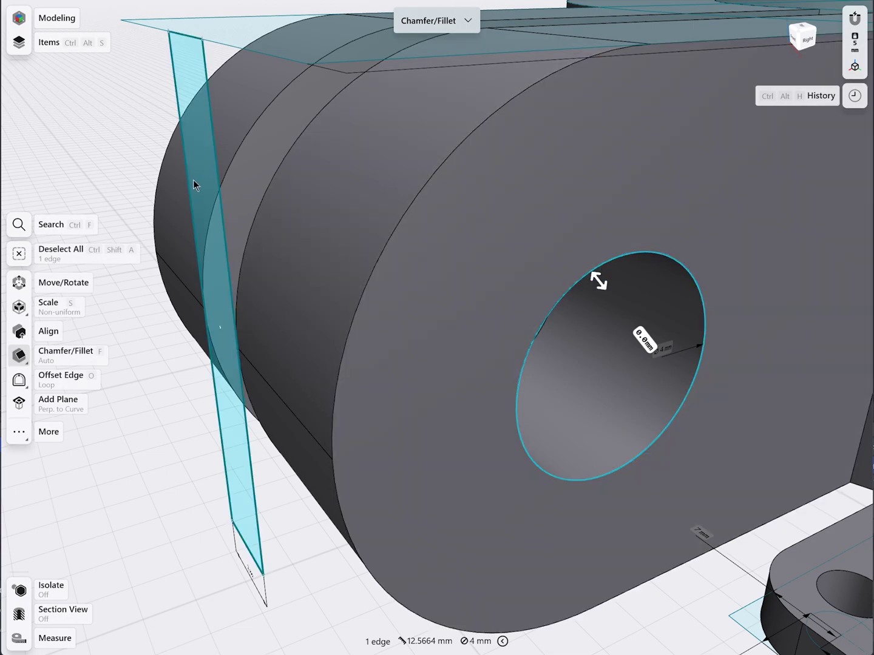
right_click_drag(284, 199, 462, 246)
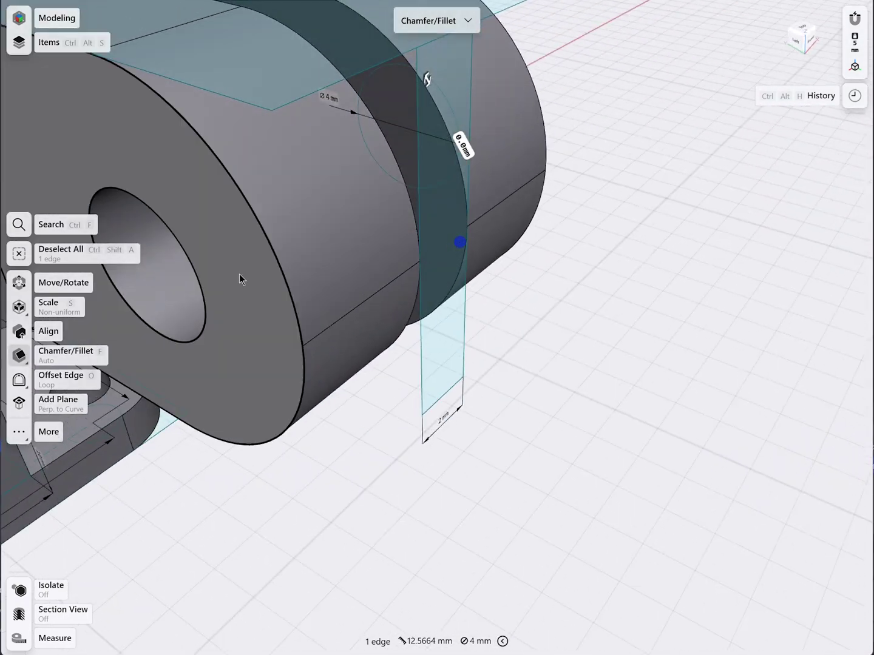
left_click(201, 291)
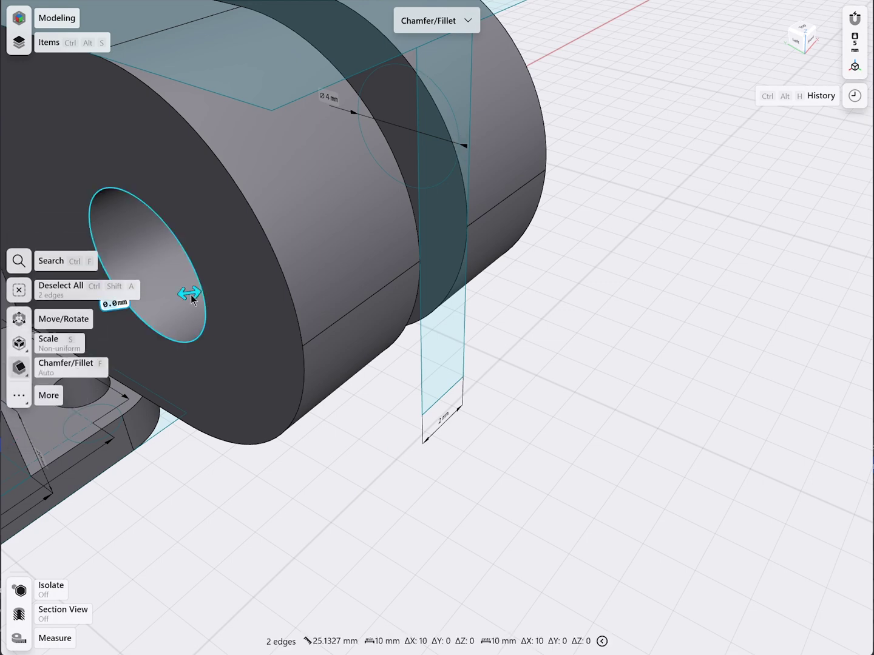
left_click_drag(193, 297, 205, 291)
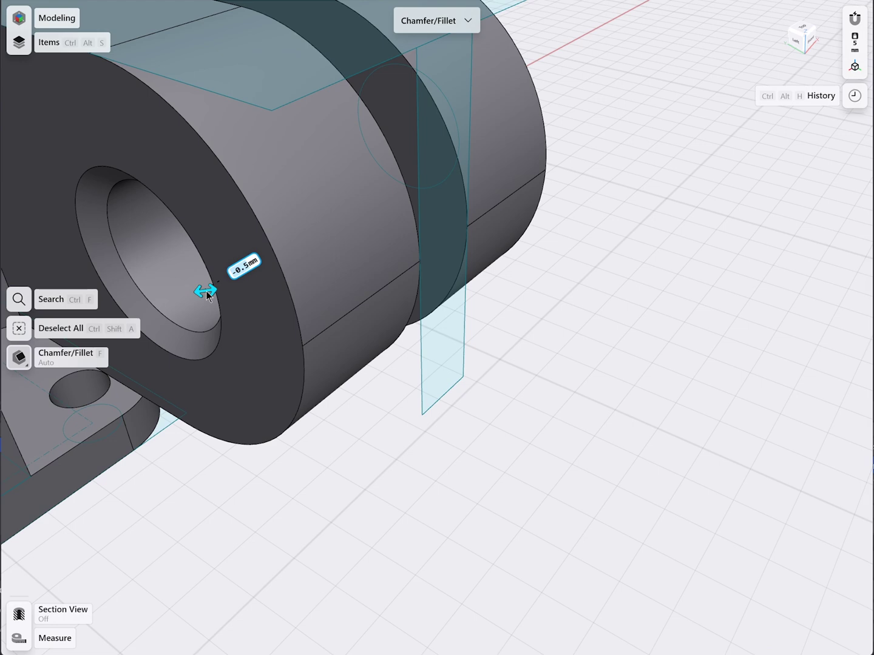
left_click(284, 489)
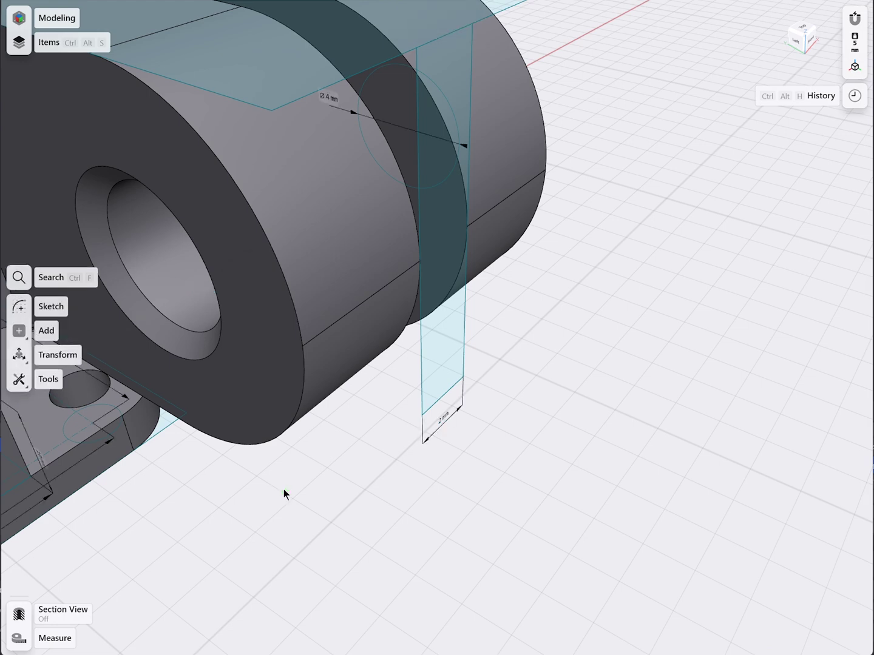
Hide Sketch 02 through Sketch 08 so that only the solid body is shown
key("f")
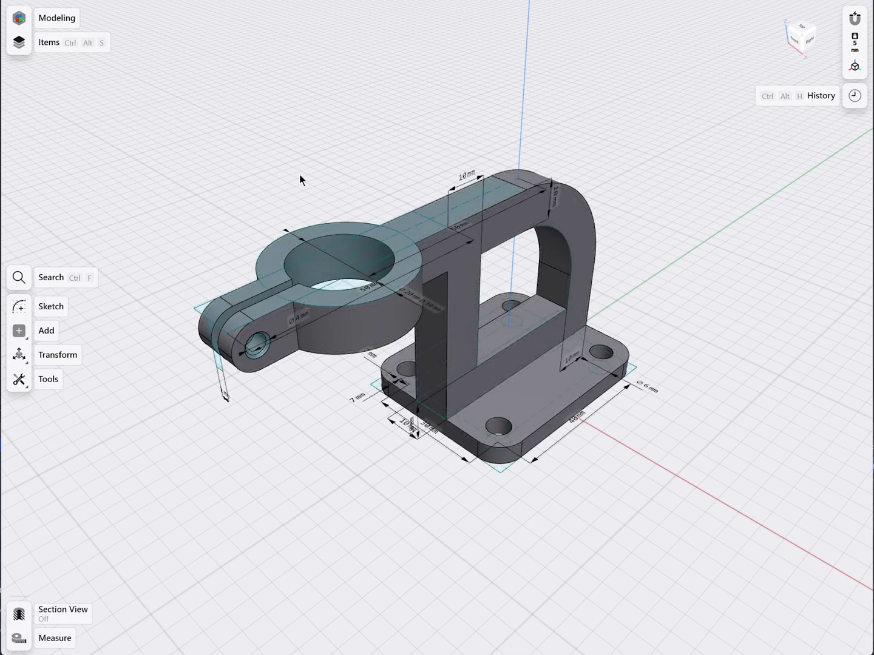
left_click(19, 42)
left_click(161, 72)
left_click(160, 95)
left_click(160, 144)
left_click(160, 167)
left_click(160, 193)
left_click(159, 216)
left_click(159, 242)
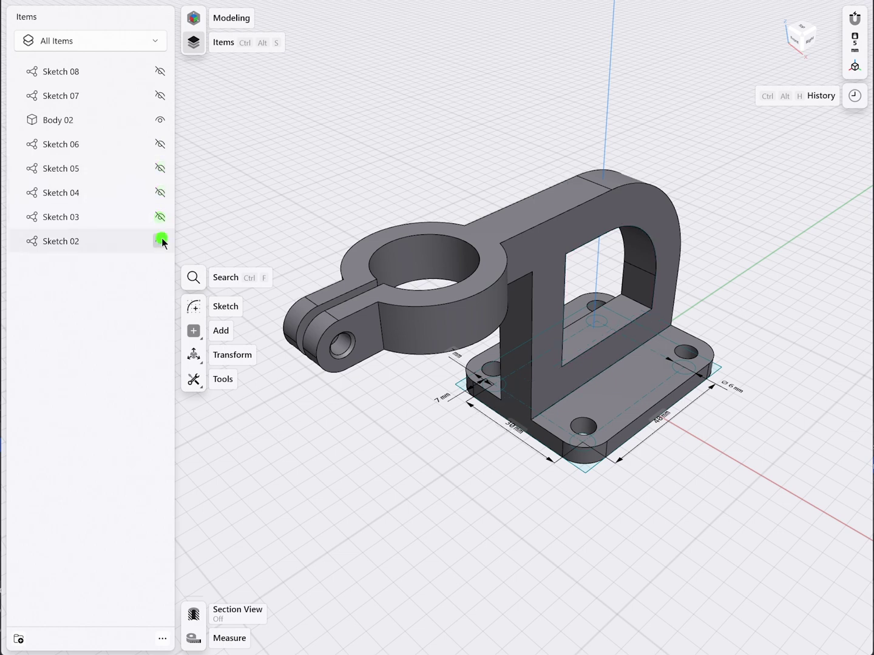
left_click(192, 44)
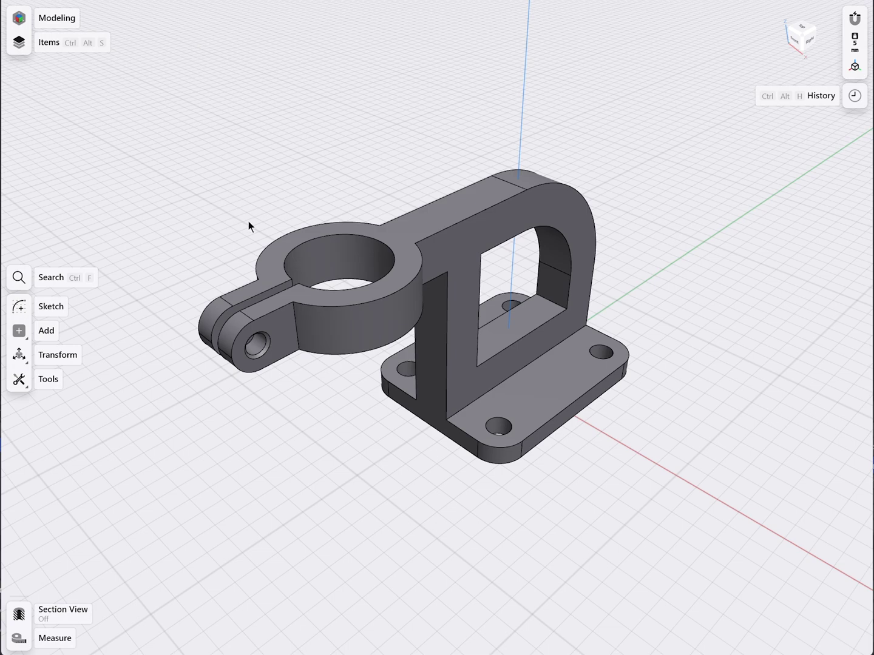
Fillet the four vertical edges where the clamp ring meets the arm and the lugs with a 3 mm radius
left_click(296, 324)
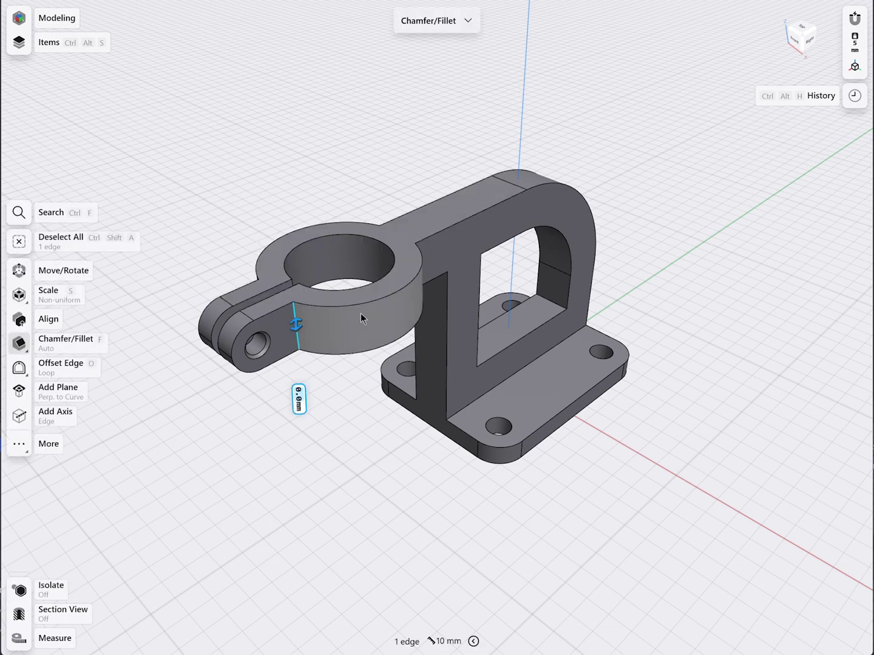
right_click_drag(361, 313, 262, 364)
scroll(282, 313, "up", 5)
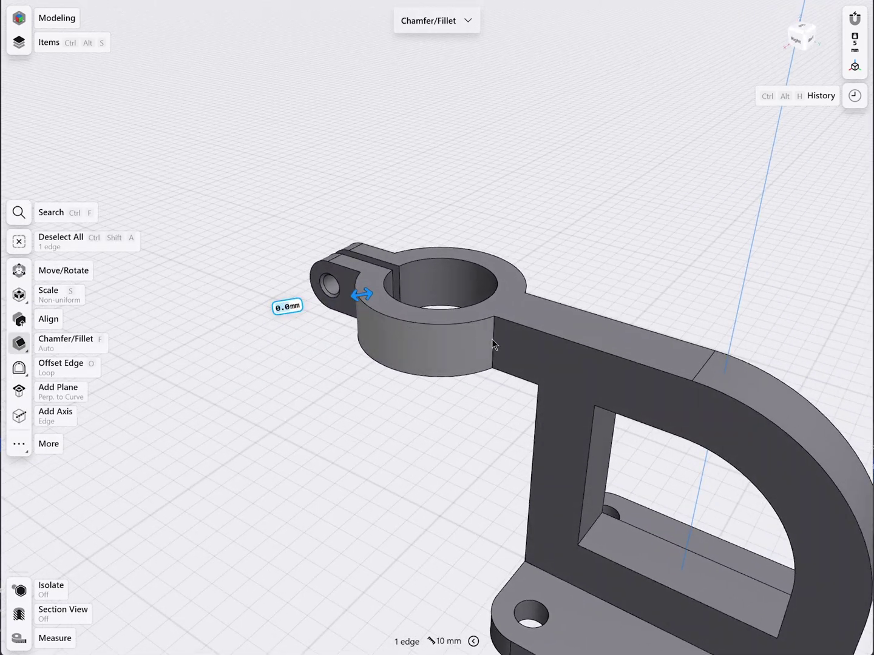
left_click(494, 339)
left_click(495, 340)
right_click_drag(520, 301, 623, 321)
left_click(468, 328)
left_click(668, 336)
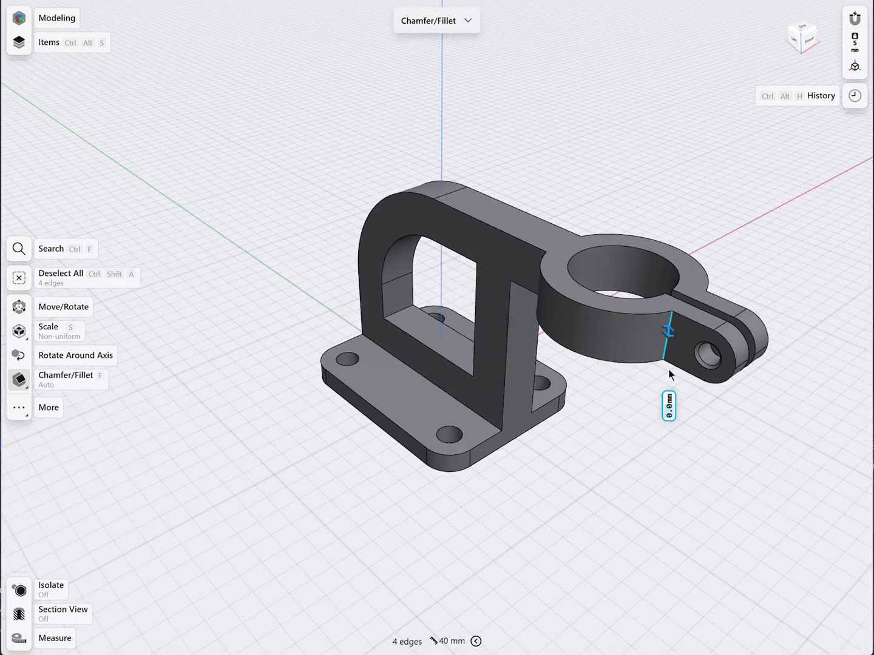
left_click_drag(669, 331, 666, 372)
left_click(668, 429)
left_click(685, 489)
left_click(710, 504)
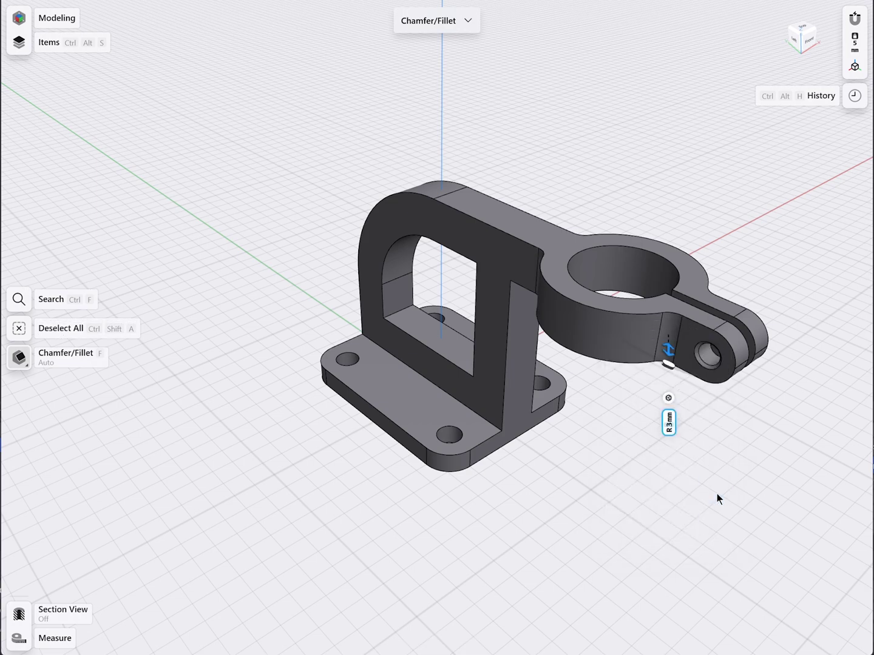
left_click(601, 472)
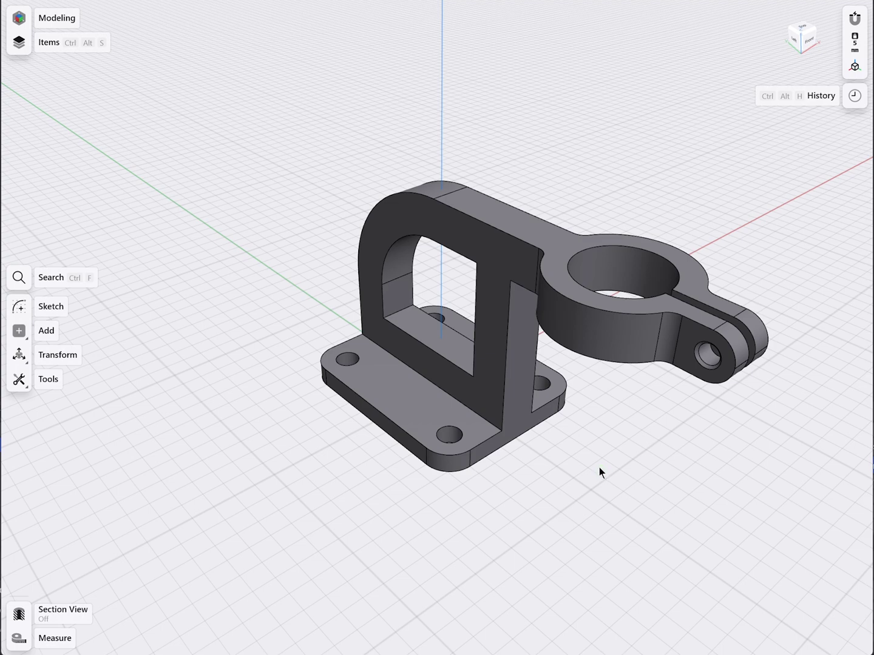
Fillet the column cutout's lower inner corner on the ring side with a 5 mm radius
right_click_drag(462, 401, 531, 395)
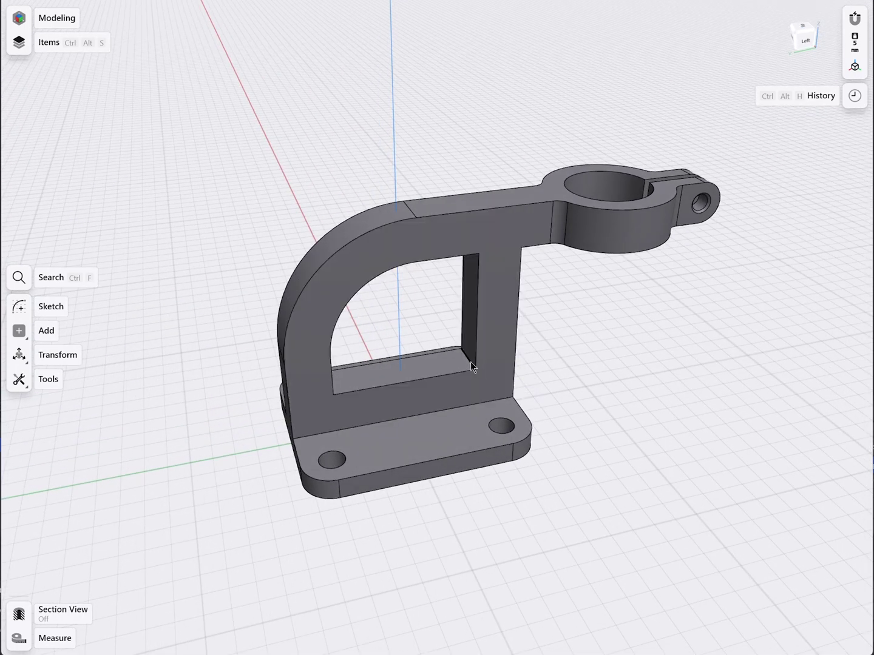
left_click(468, 358)
left_click_drag(468, 357, 448, 349)
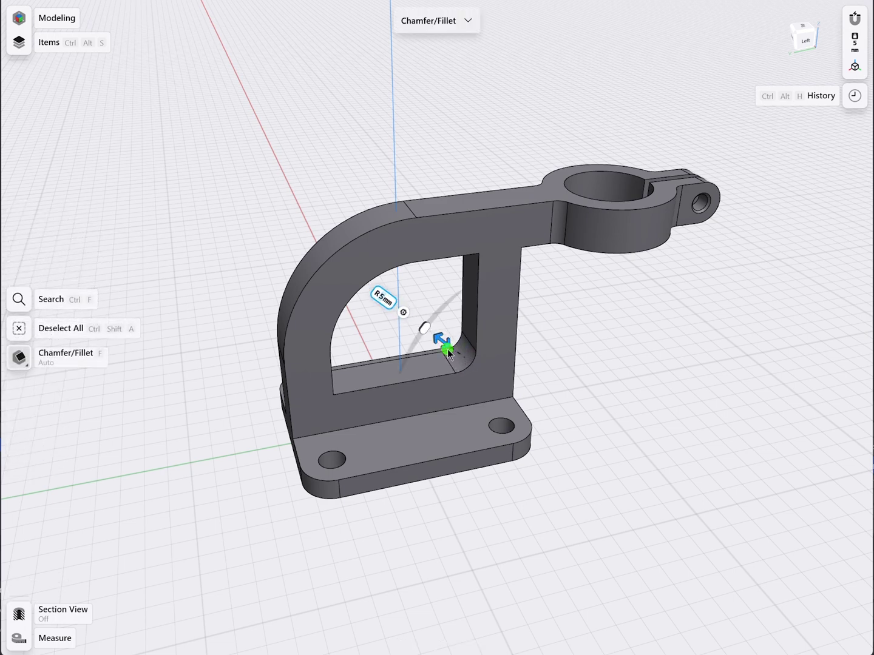
left_click(537, 373)
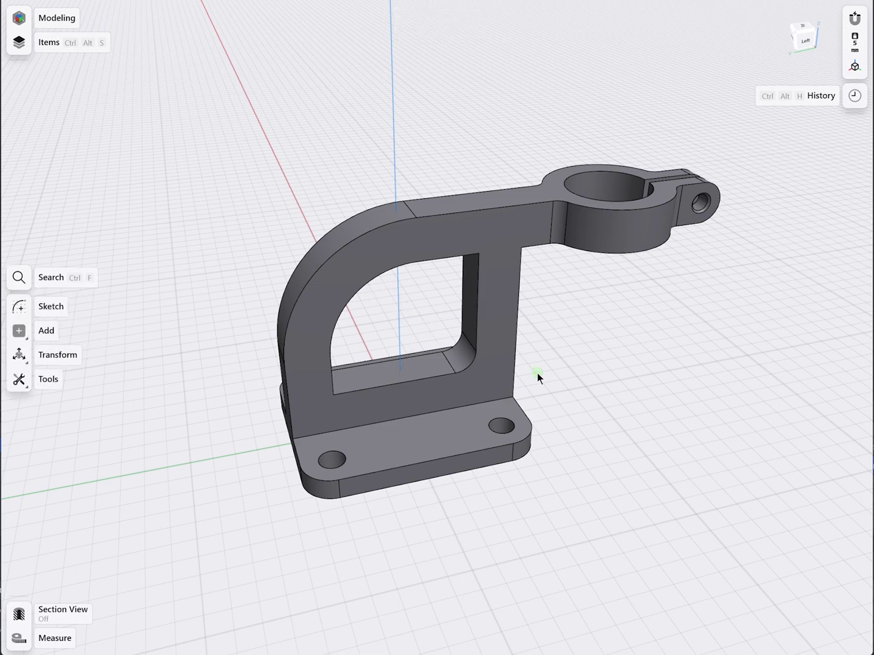
Fillet the cutout's upper inner corner on the ring side and the corner under the arm with a 5 mm radius
right_click_drag(505, 292, 500, 249)
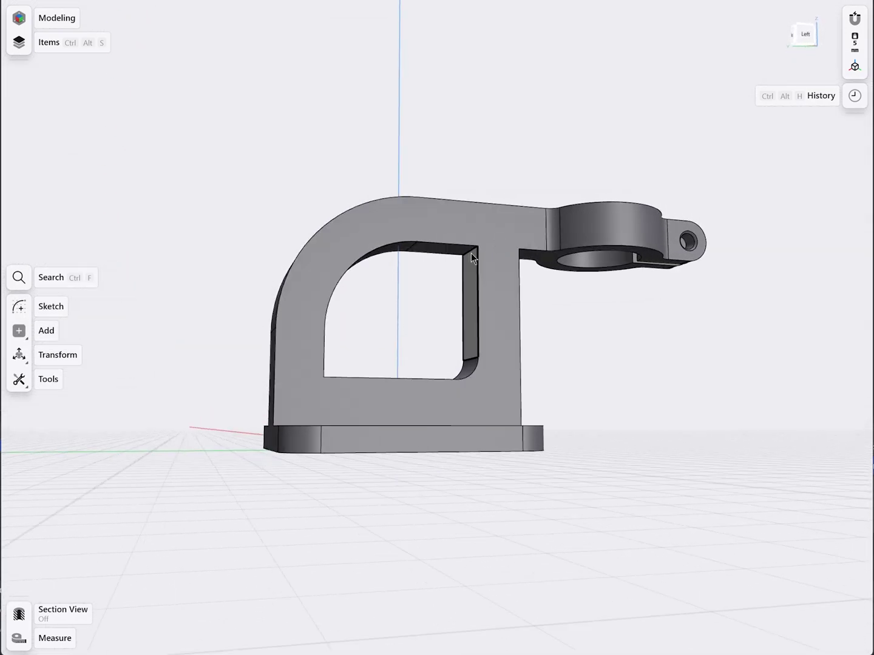
left_click(472, 251)
mouse_move(514, 263)
right_mouse_down()
mouse_move(501, 267)
mouse_move(514, 270)
right_mouse_up()
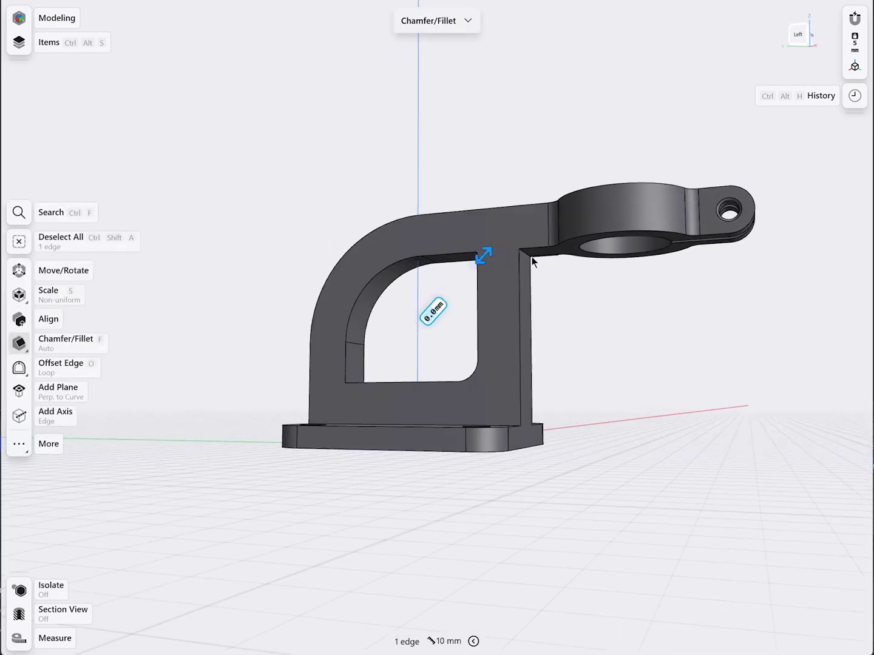
left_click(524, 253)
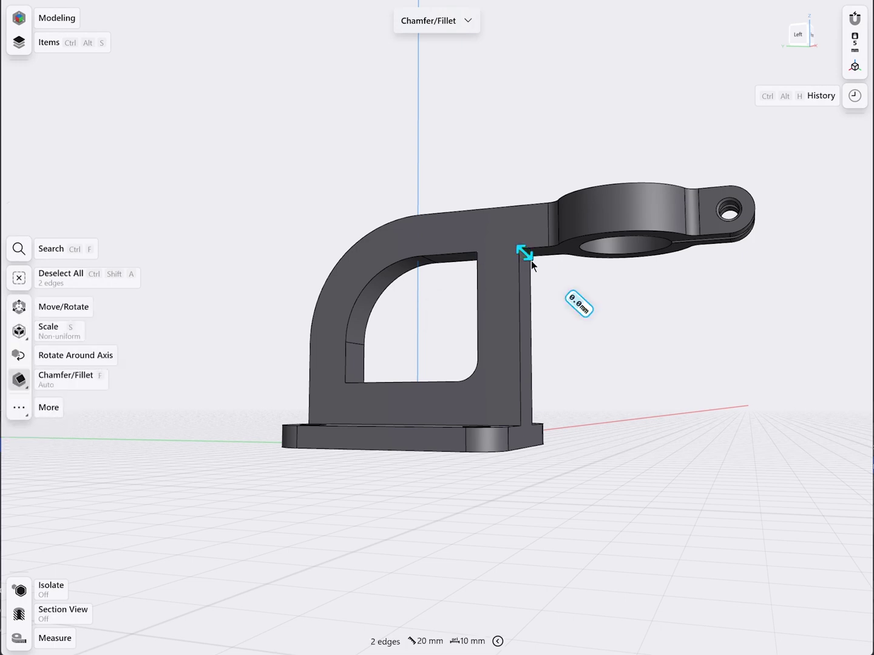
left_click_drag(527, 258, 536, 265)
left_click_drag(538, 272, 550, 281)
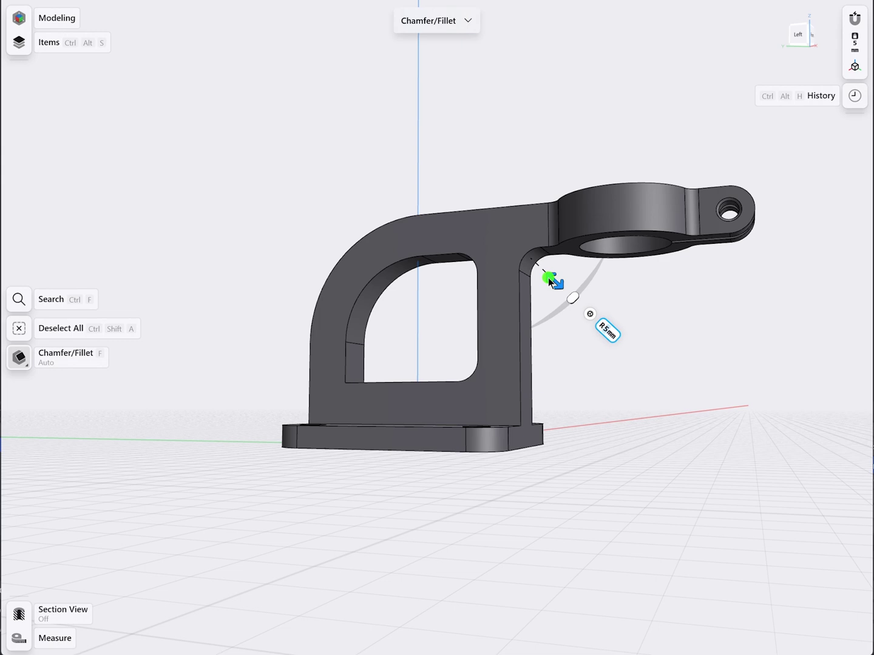
left_click(568, 330)
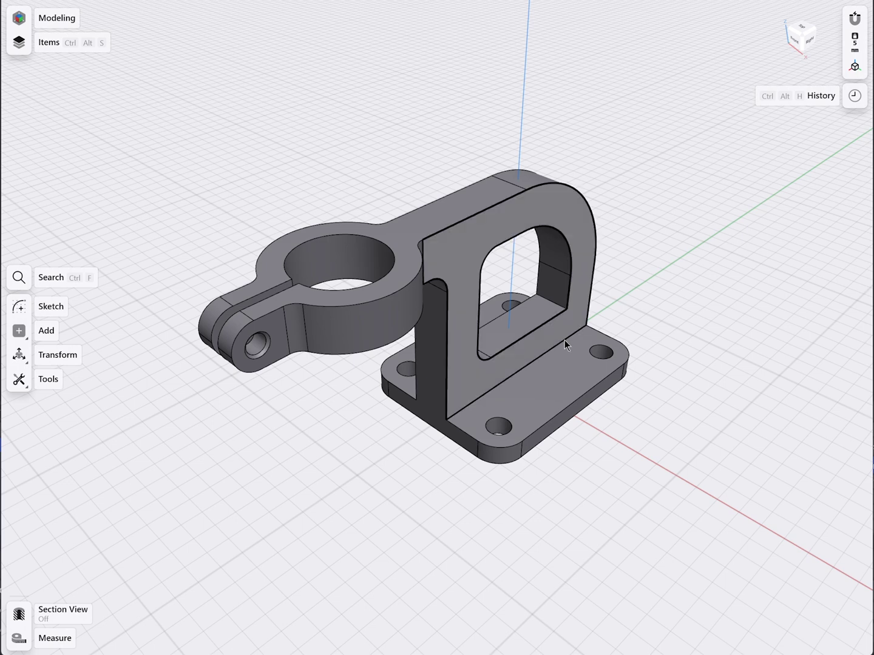
Fillet the two long edges where the column meets the base plate with a 1 mm radius
left_click(564, 339)
right_click_drag(500, 345, 620, 353)
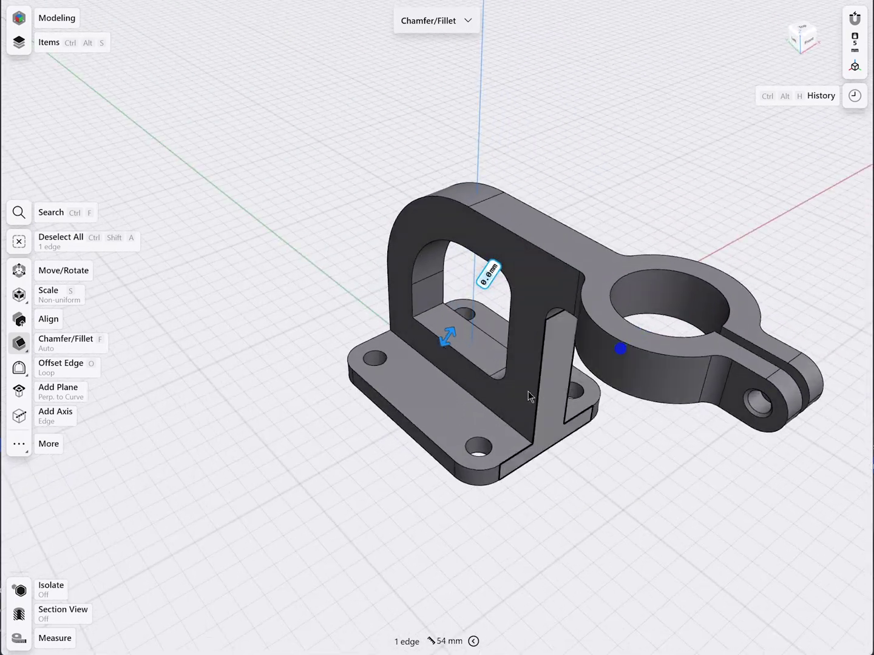
left_click(479, 402)
left_click_drag(479, 402, 466, 396)
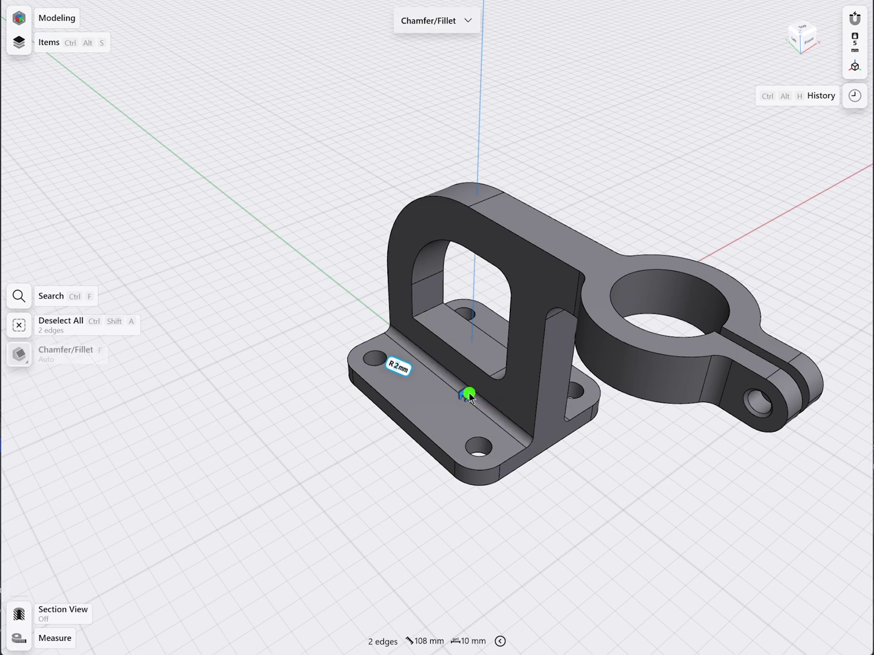
left_click(398, 367)
left_click(361, 426)
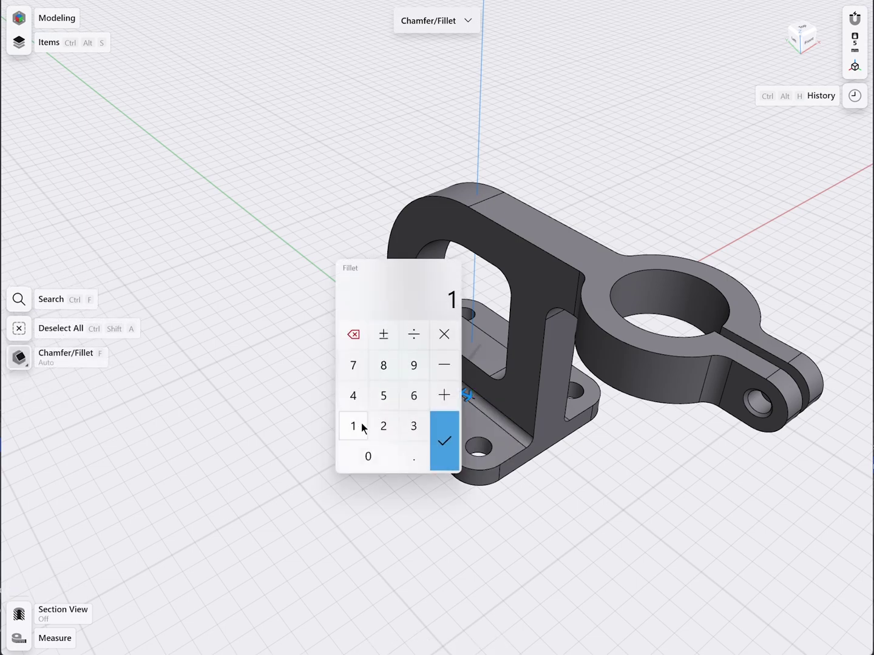
left_click(445, 438)
left_click(327, 417)
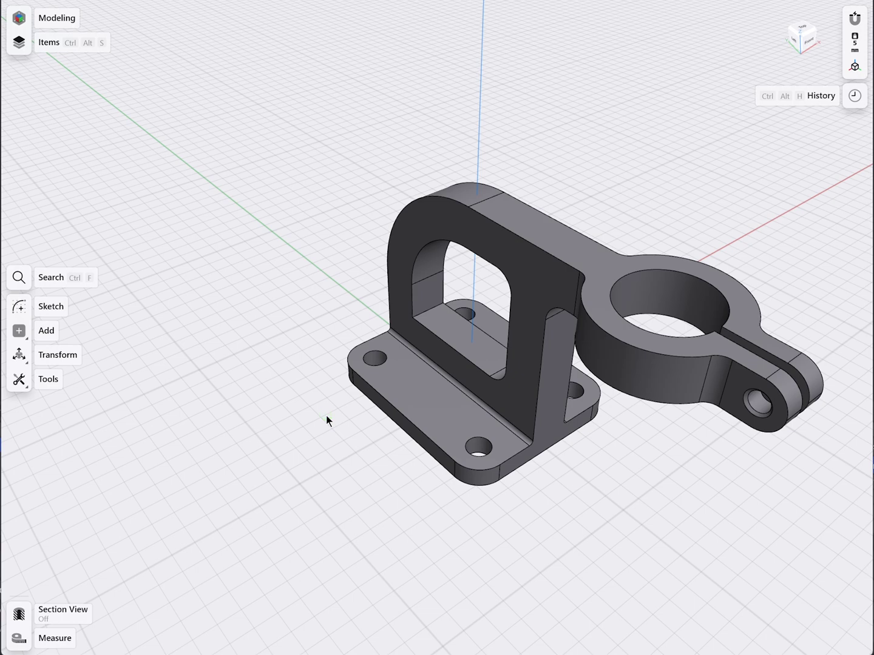
Chamfer the upper edges of the base plate's four mounting holes by 1 mm
left_click(380, 364)
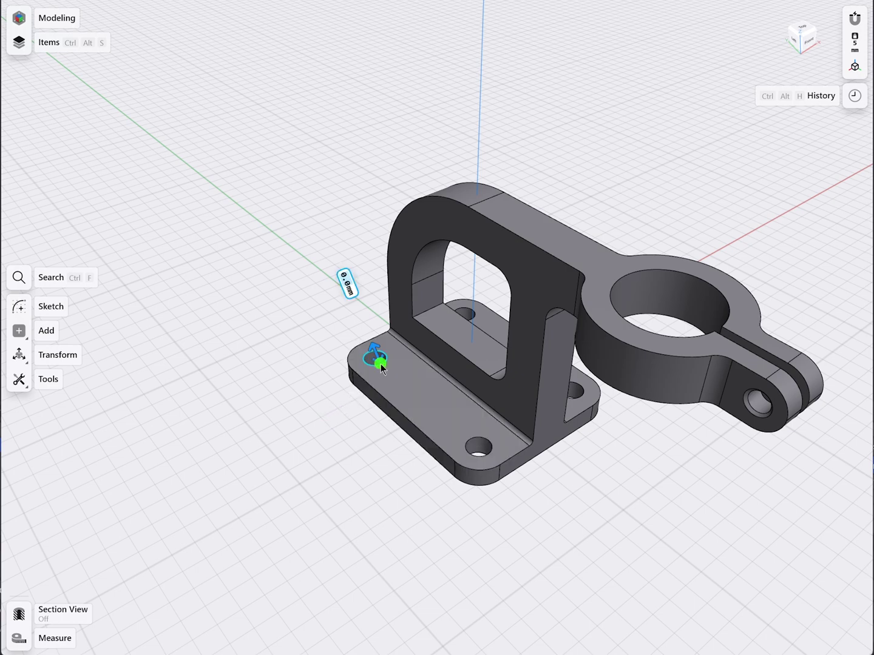
left_click(476, 439)
right_click_drag(499, 418, 397, 410)
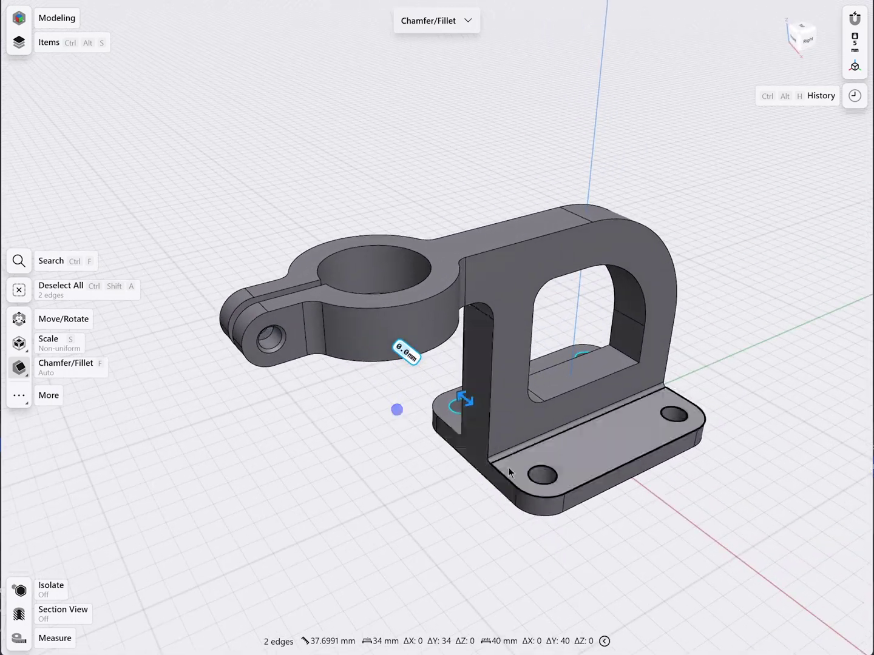
left_click(540, 466)
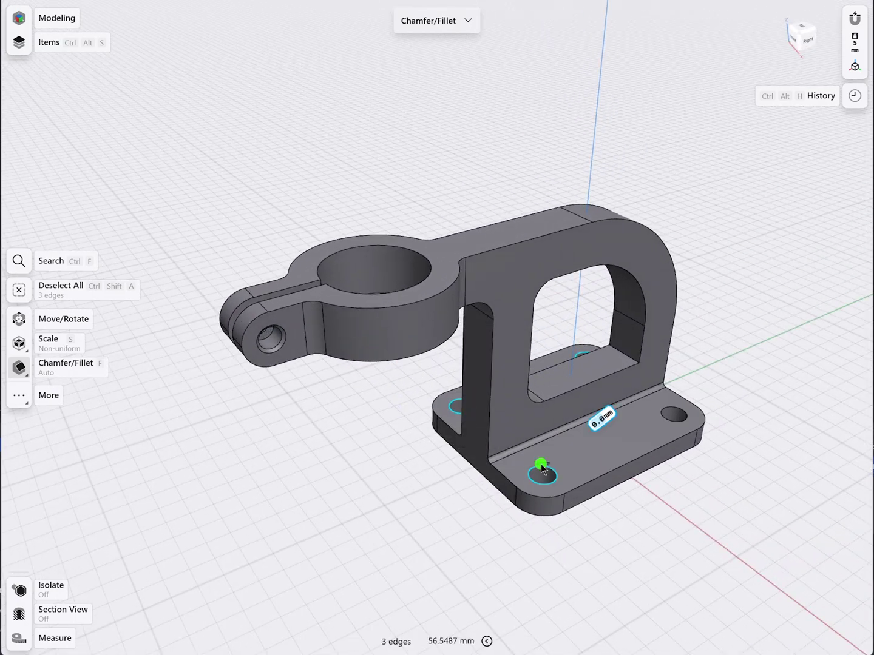
left_click(671, 413)
left_click_drag(675, 410, 670, 411)
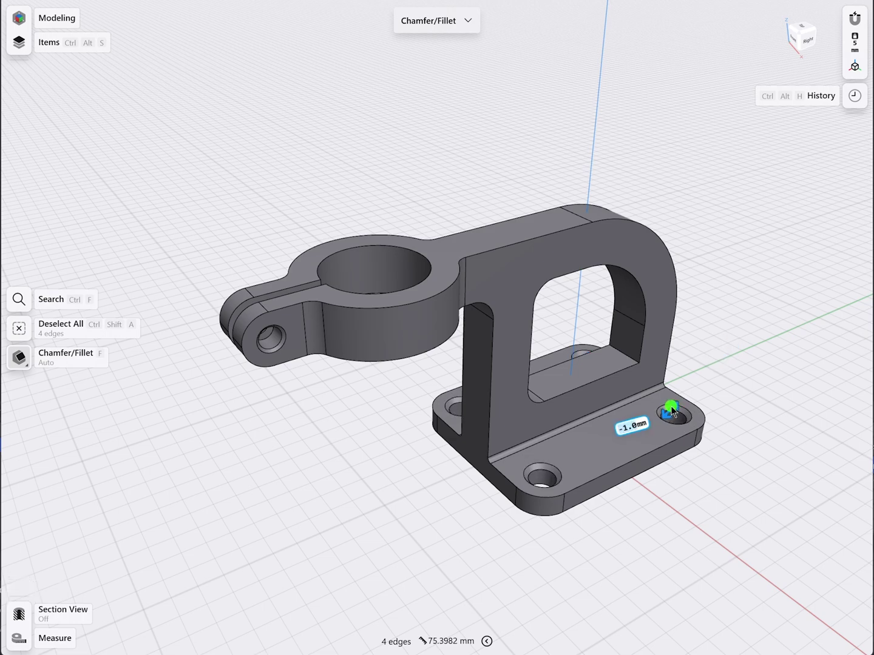
left_click(721, 410)
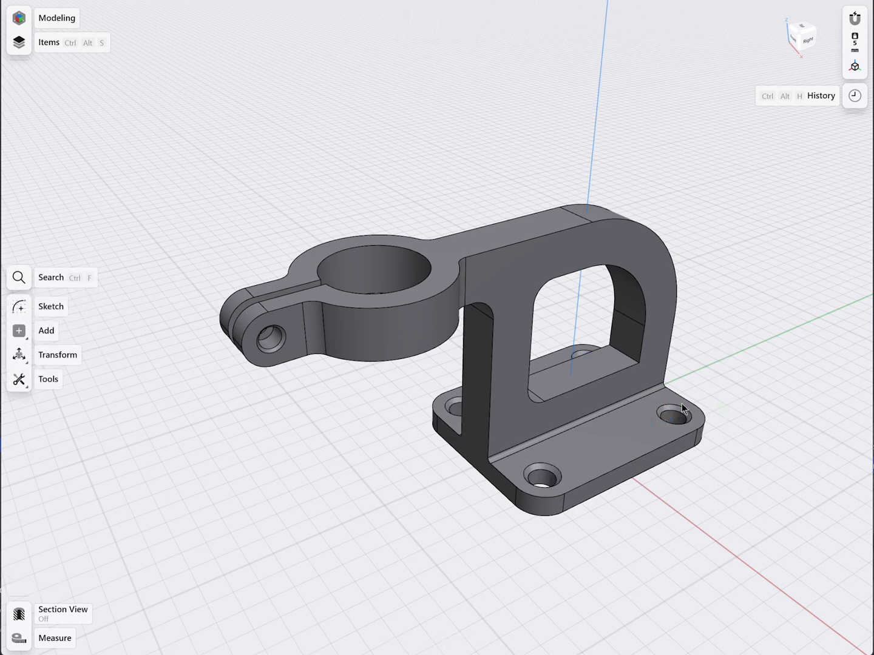
left_click(579, 385)
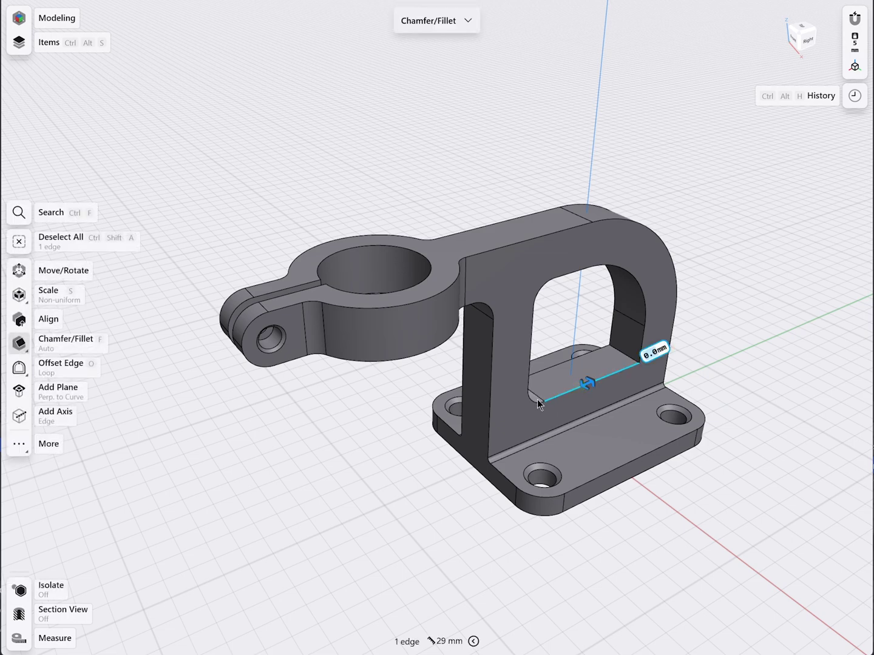
left_click(530, 386)
left_click(530, 370)
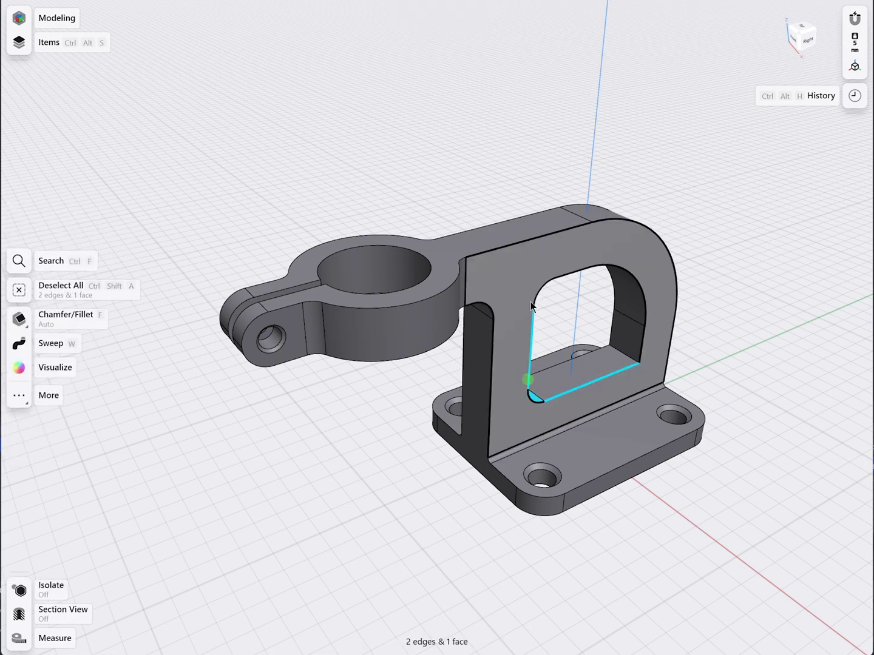
left_click(539, 295)
left_click(564, 277)
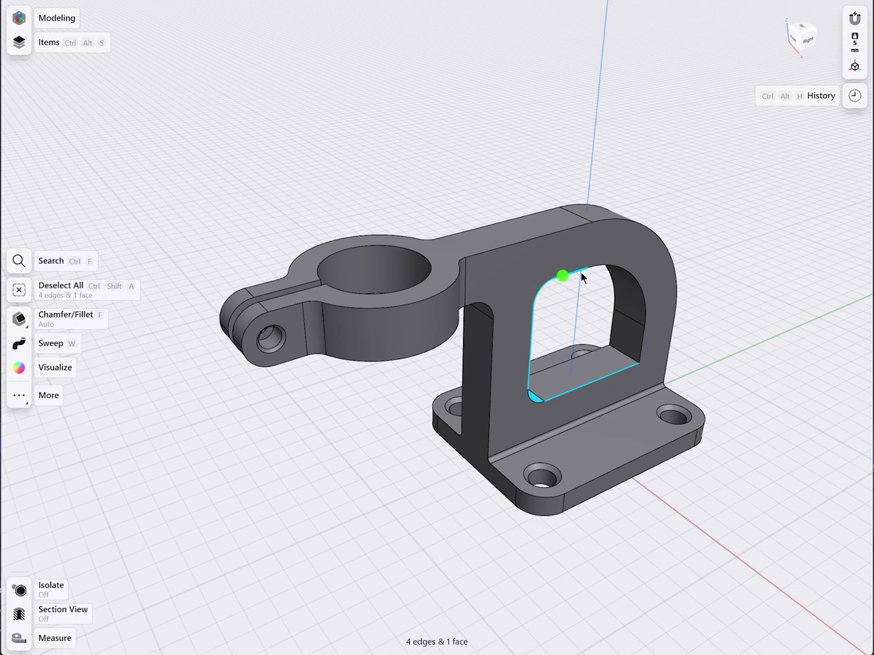
left_click(642, 309)
left_click(642, 343)
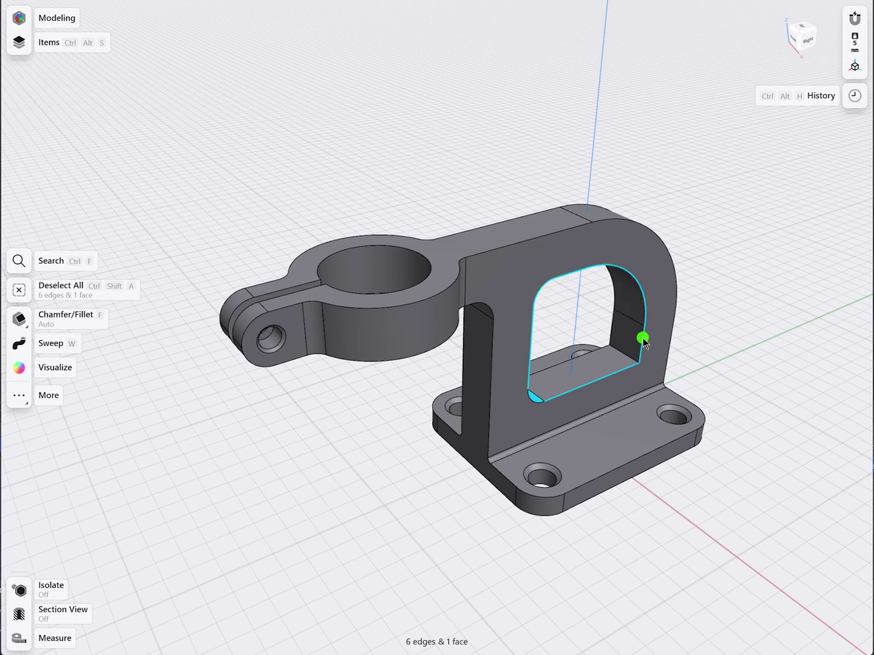
left_click(681, 351)
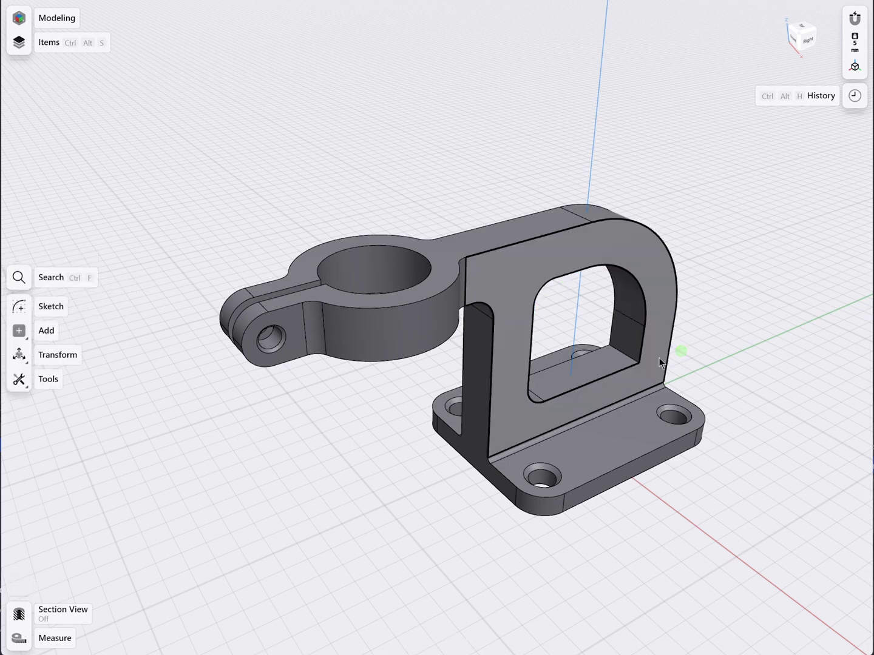
Fillet the edge loops on both sides of the column cutout with a 1 mm radius
left_click(628, 367)
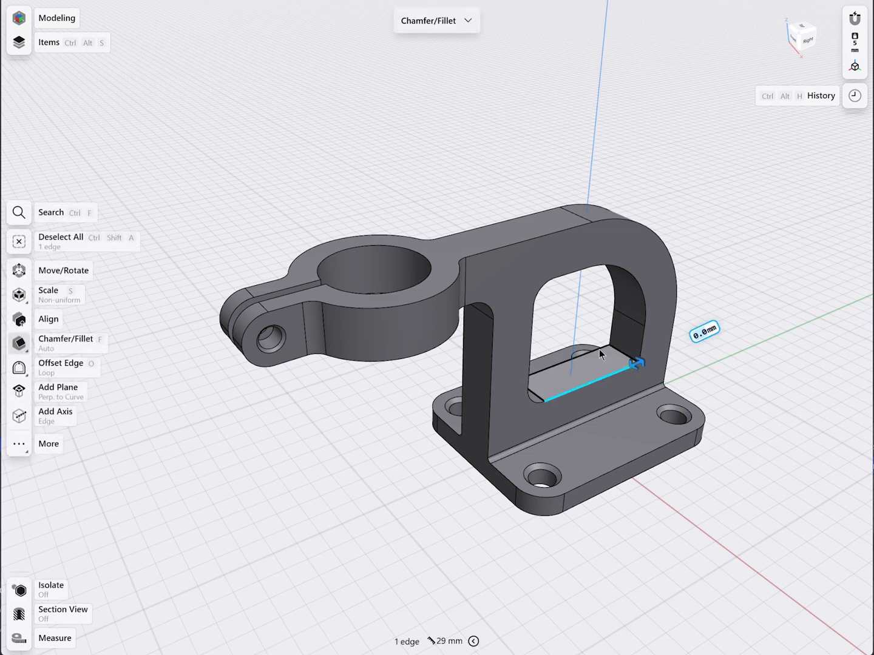
left_click(600, 349)
left_click_drag(601, 348, 595, 339)
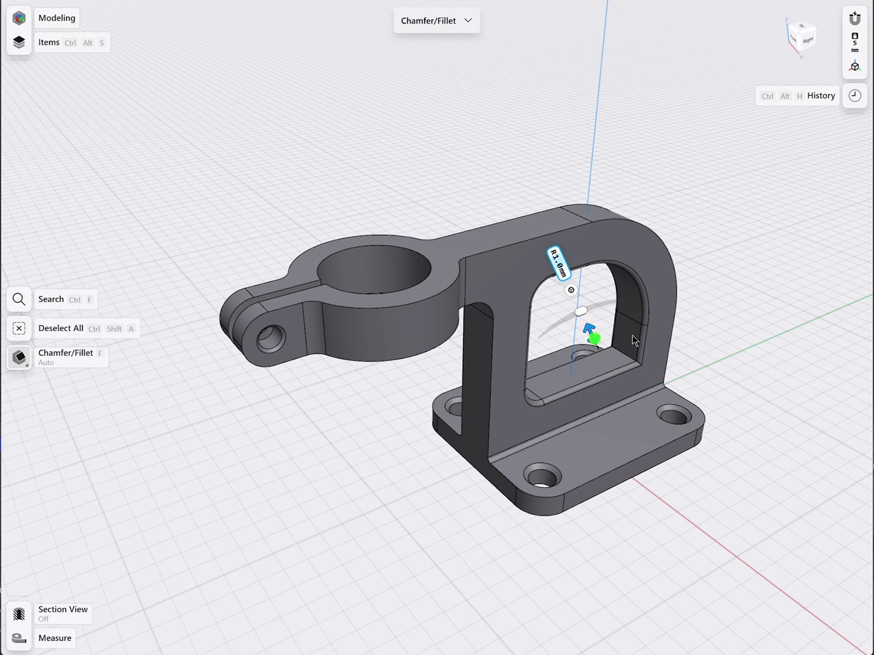
left_click(704, 329)
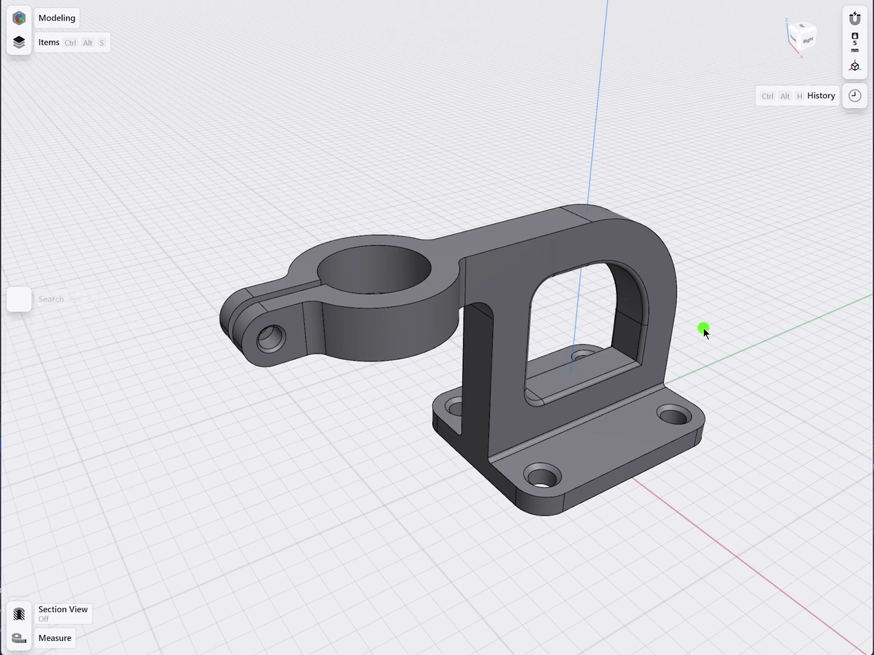
Fillet the bracket's outer edges on both sides, starting from the arm's two long upper edges
left_click(551, 232)
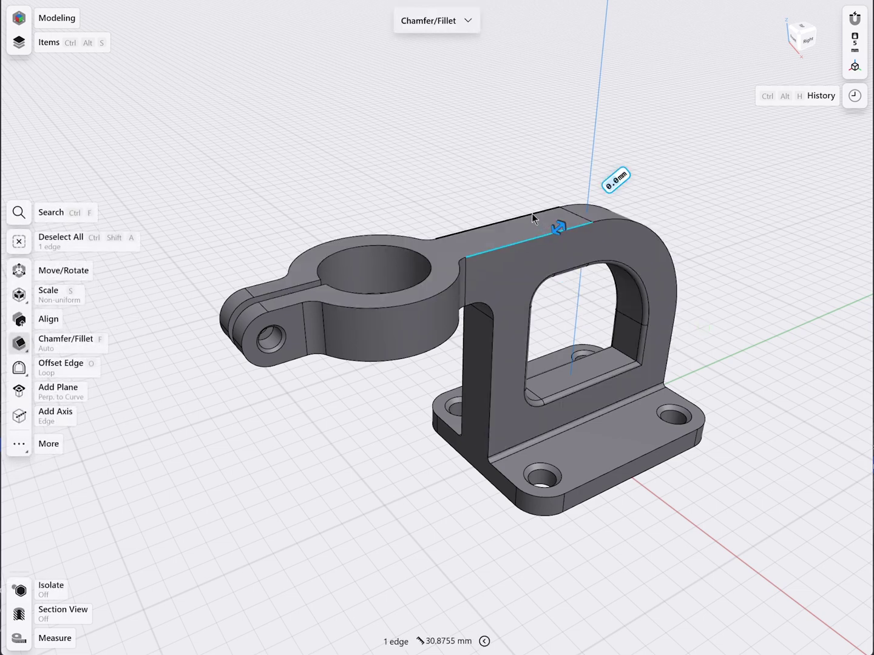
left_click(532, 213)
left_click_drag(532, 213, 527, 202)
left_click(597, 179)
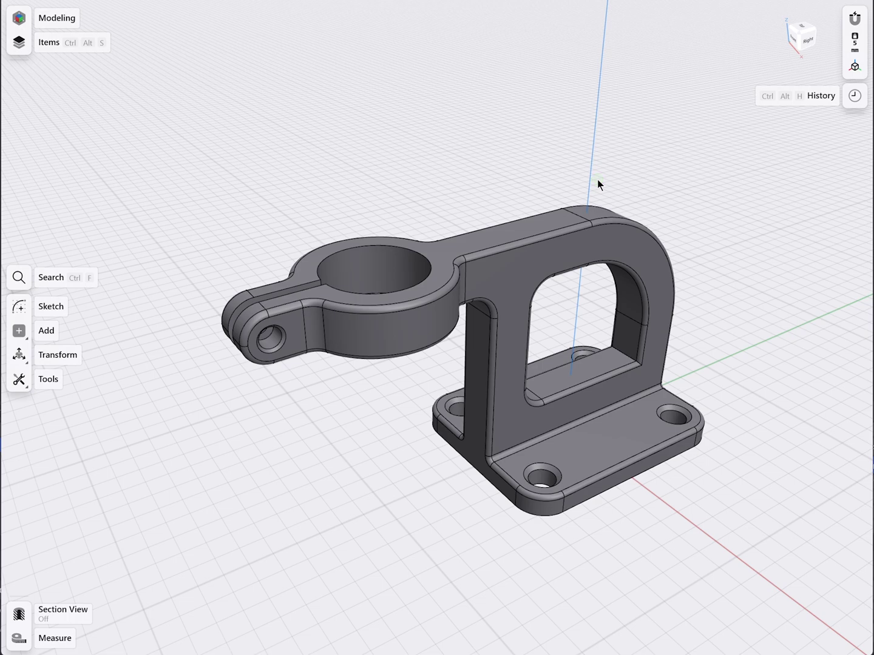
Insert a history breakpoint directly after the base plate's Extrusion 01
scroll(598, 178, "right", 3)
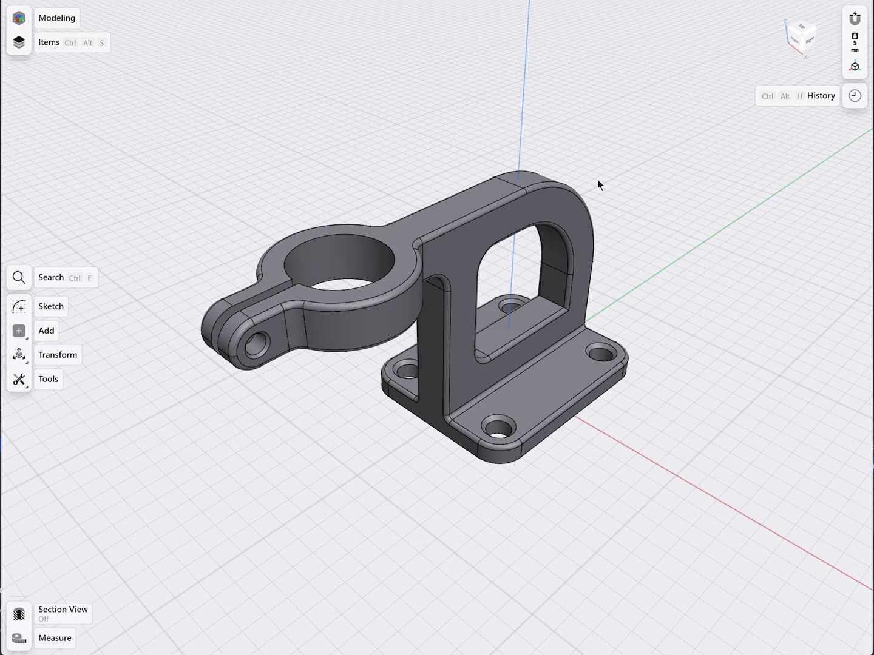
left_click(853, 95)
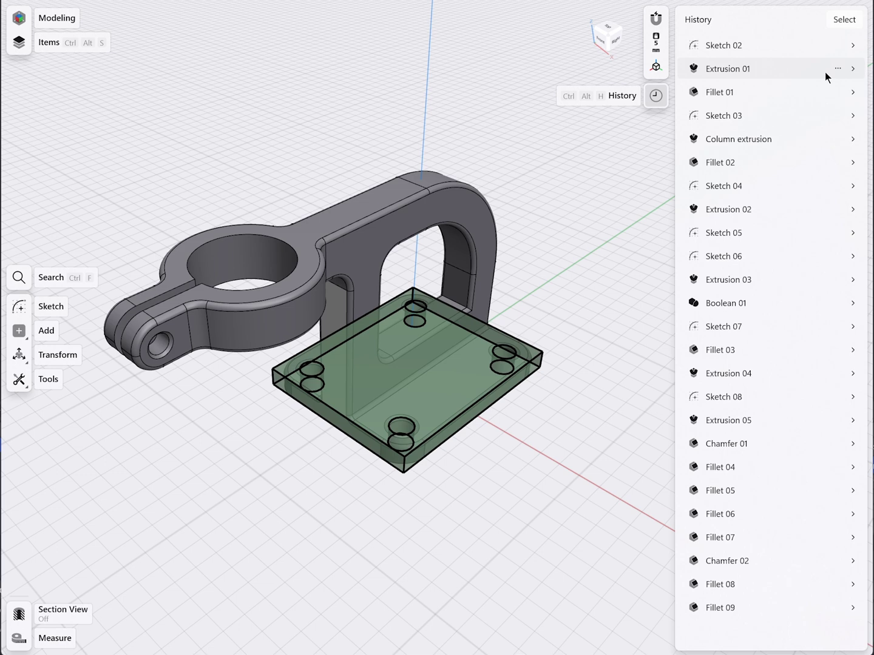
right_click(794, 65)
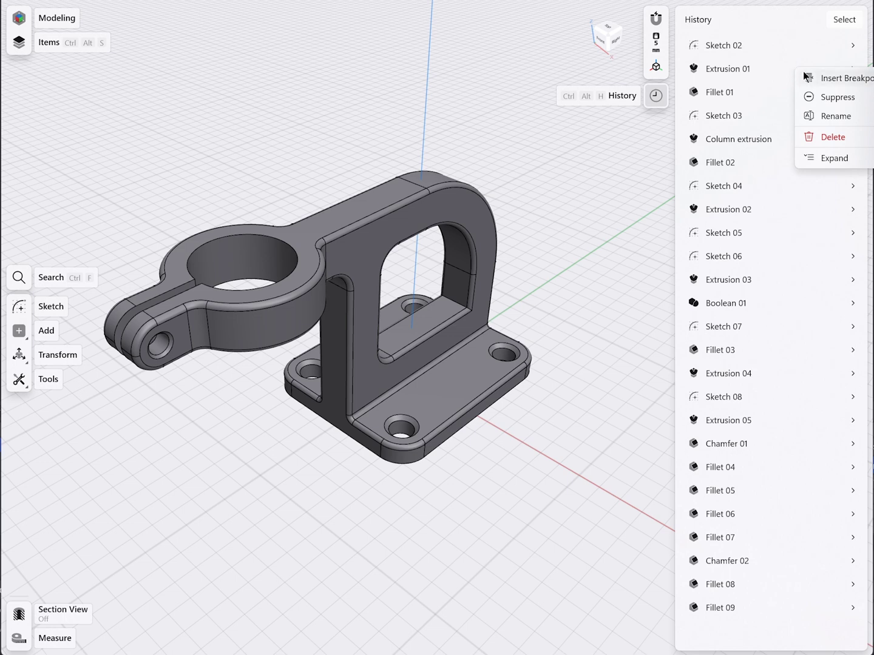
left_click(810, 74)
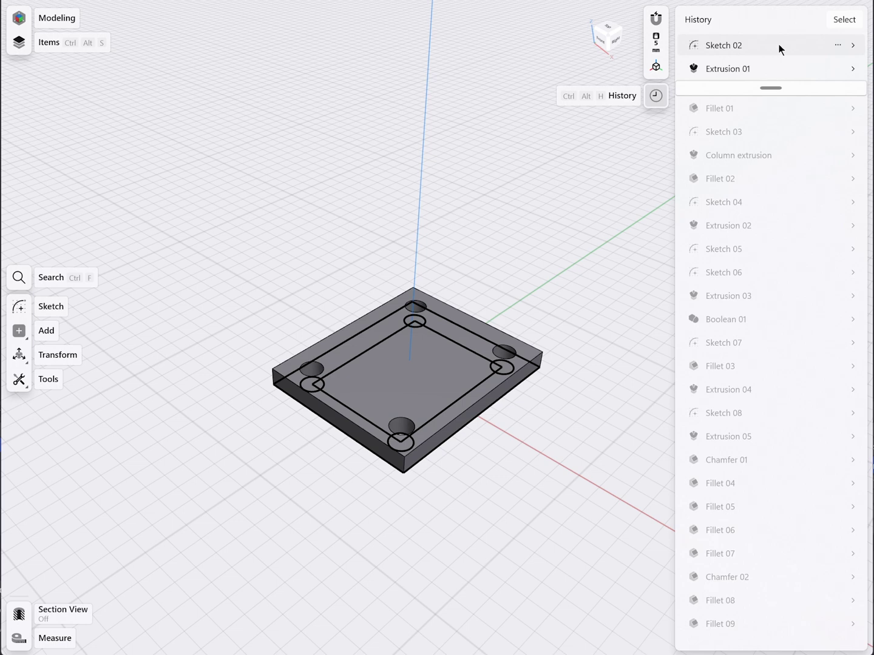
Set the 30 mm hole spacing in the base plate's Sketch 02 to 40 mm and remove the history breakpoint
double_click(760, 43)
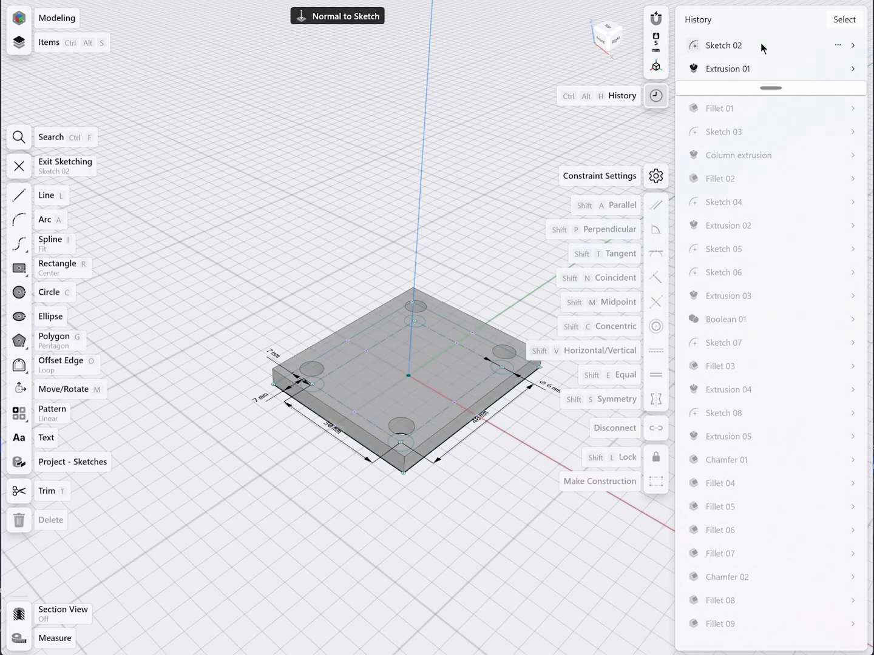
left_click(337, 432)
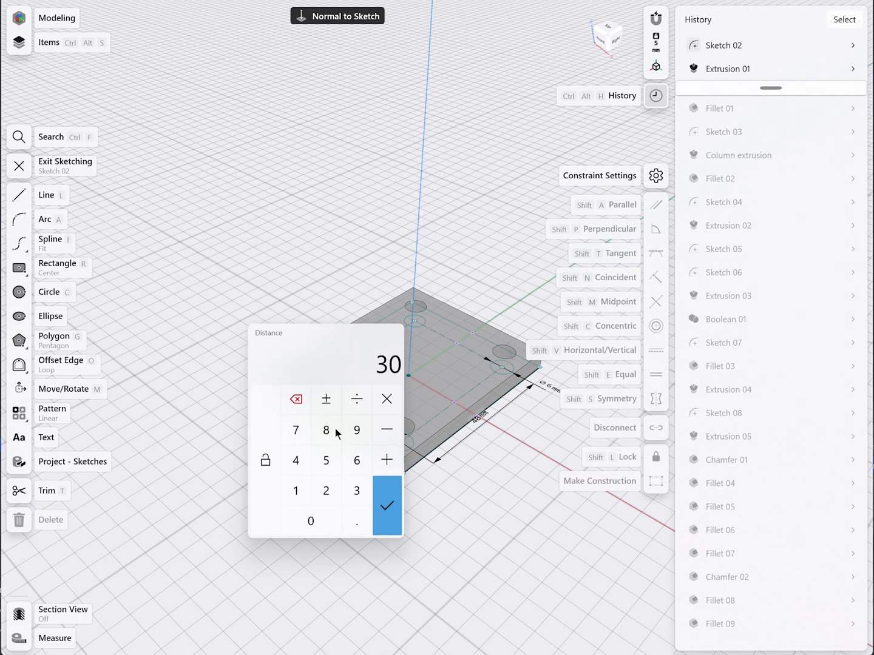
left_click(297, 462)
left_click(311, 521)
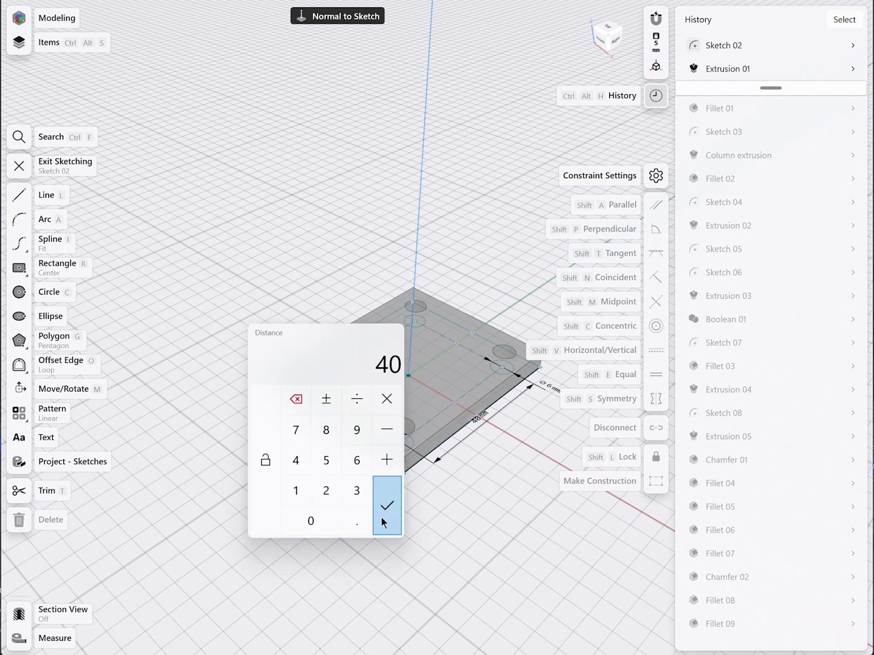
left_click(383, 517)
left_click(381, 517)
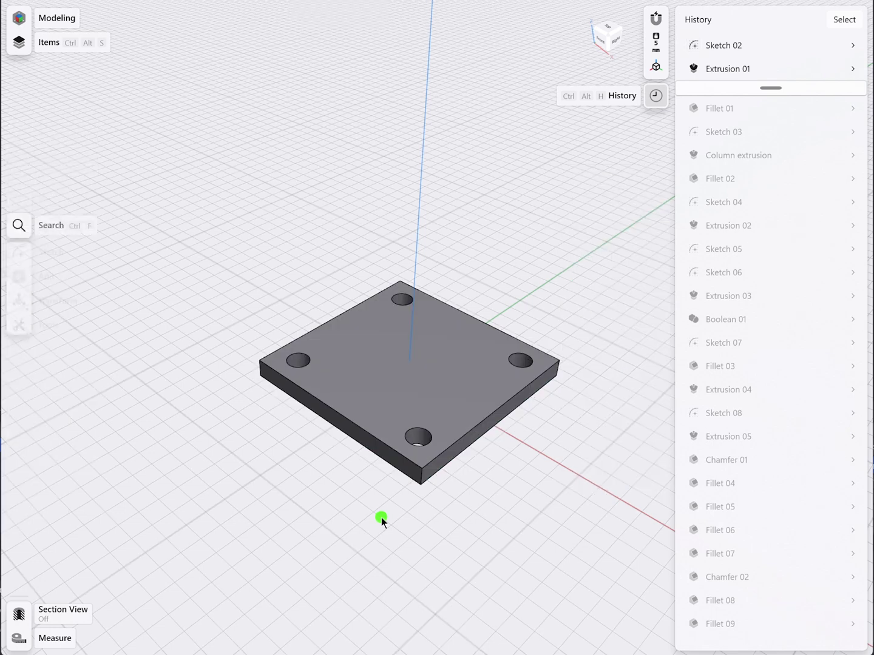
mouse_move(858, 91)
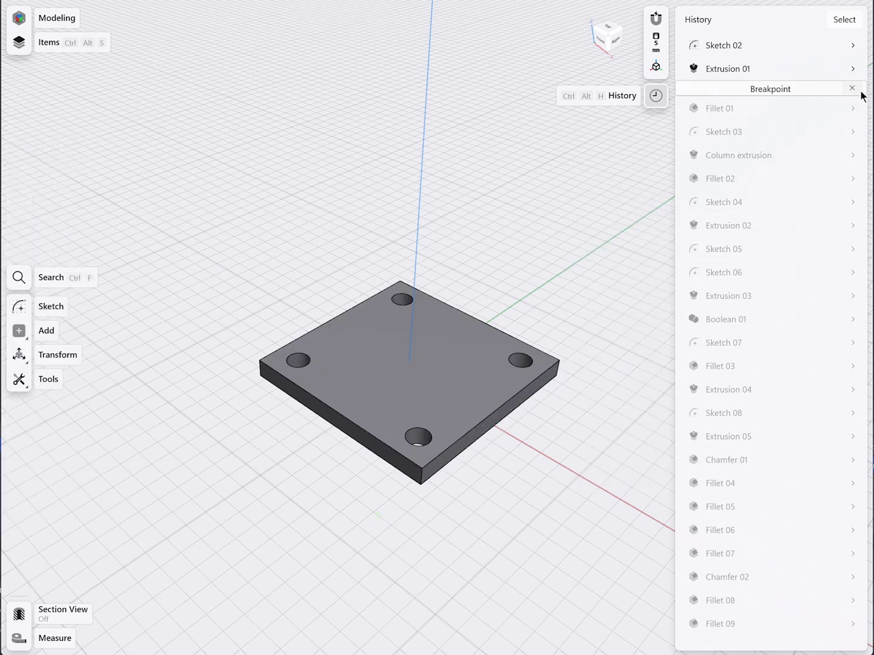
left_click(853, 89)
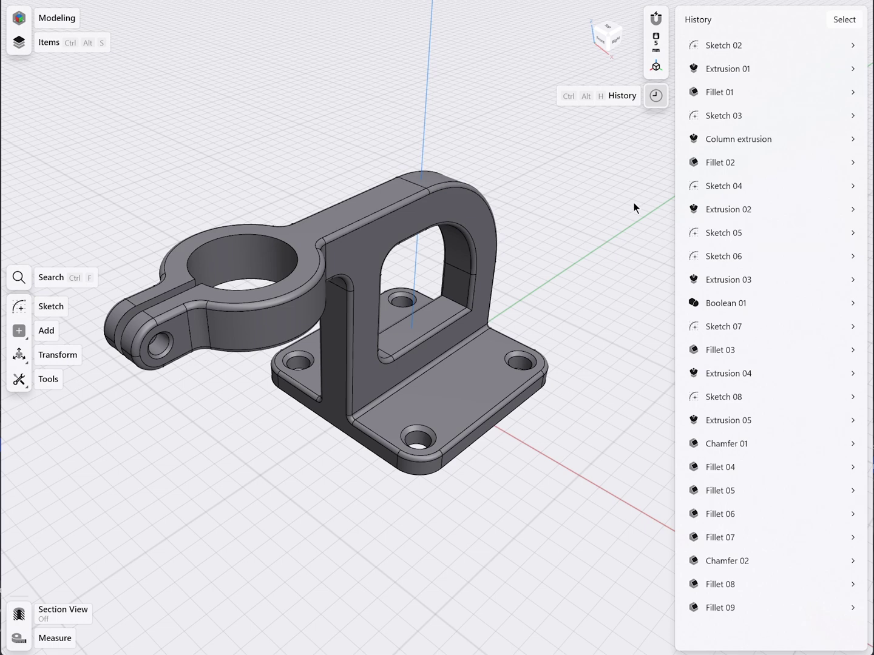
Suppress Extrusion 05, which cuts the bolt hole through the clamp lugs
right_click(729, 425)
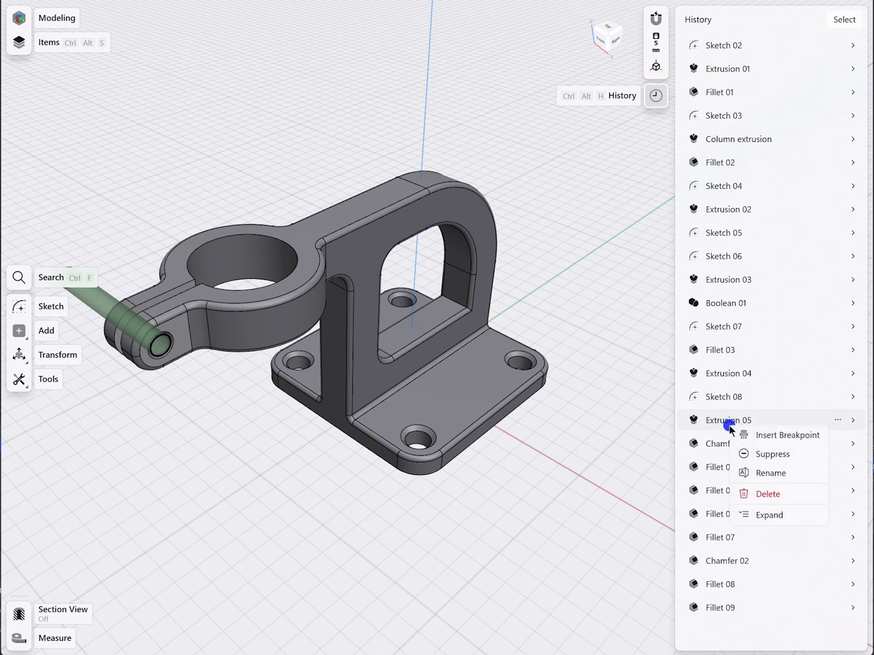
left_click(771, 459)
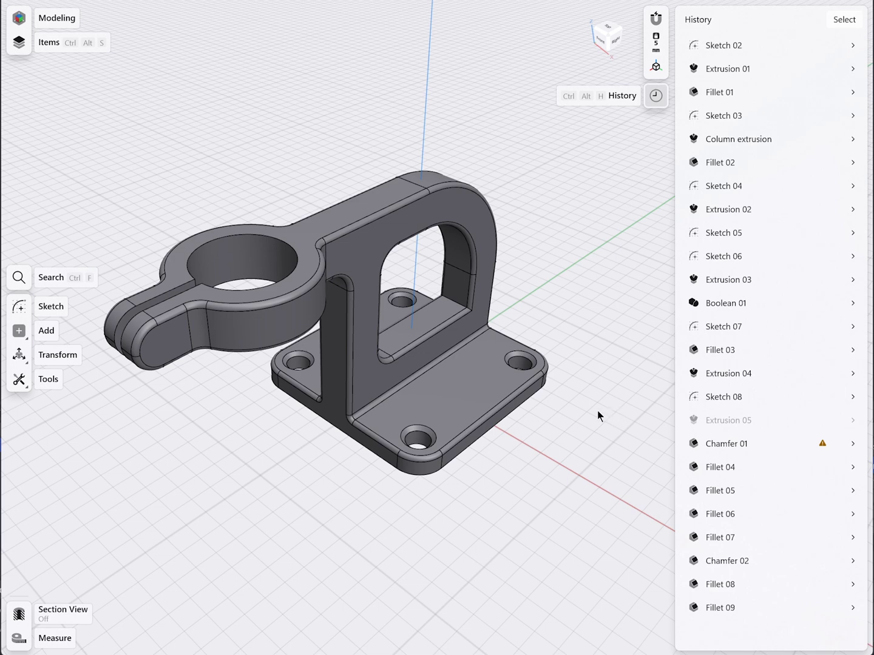
Set the Column extrusion's distance to 60 mm and check its parameters in the history
left_click(369, 378)
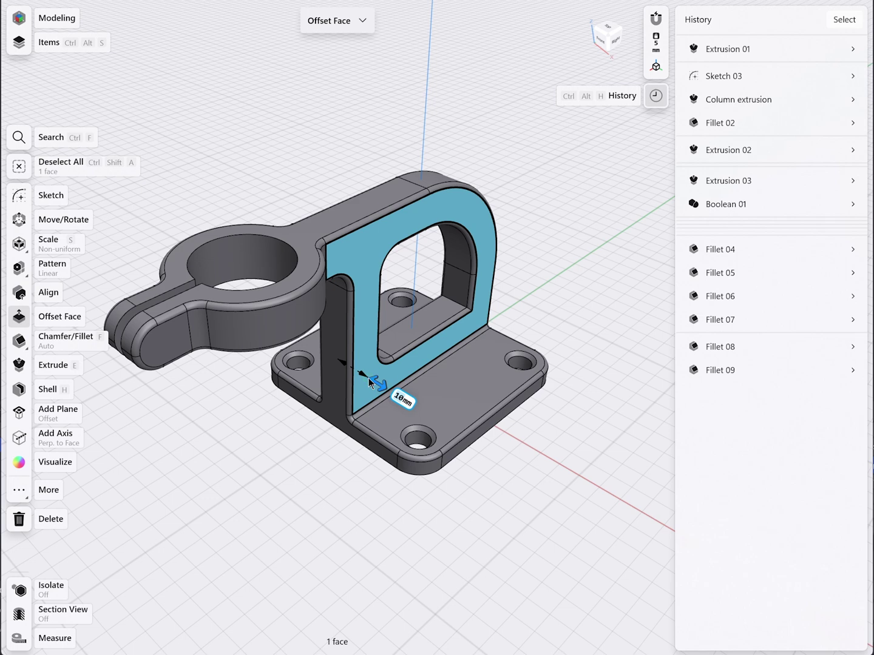
left_click(723, 100)
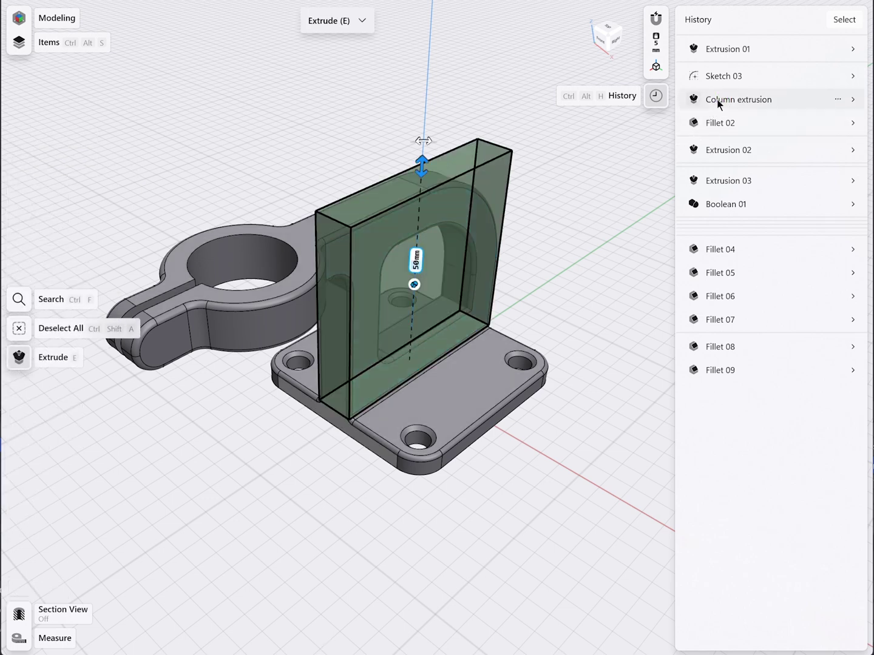
left_click_drag(421, 159, 419, 130)
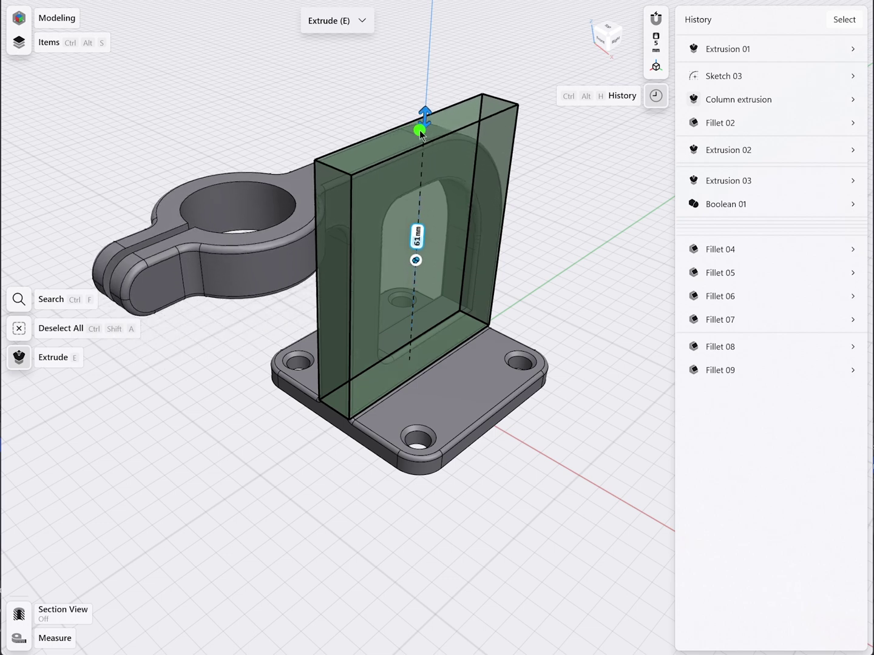
left_click(420, 235)
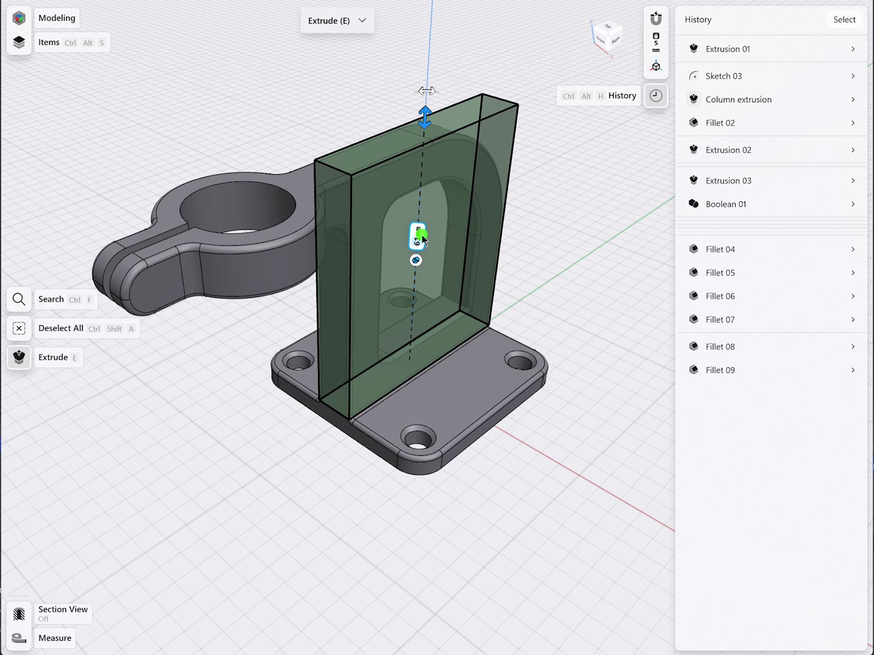
left_click(434, 265)
left_click(407, 325)
left_click(467, 322)
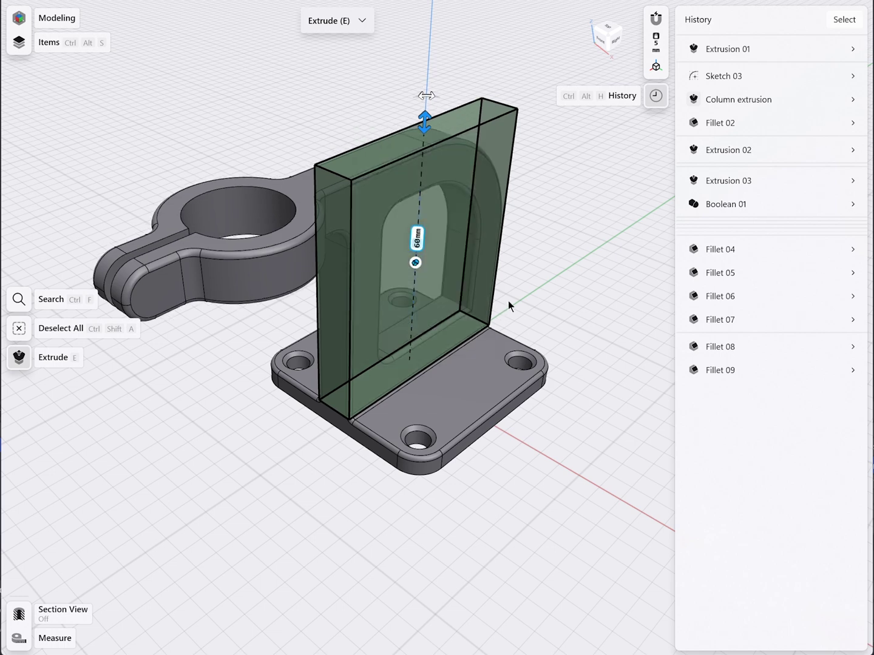
left_click(854, 100)
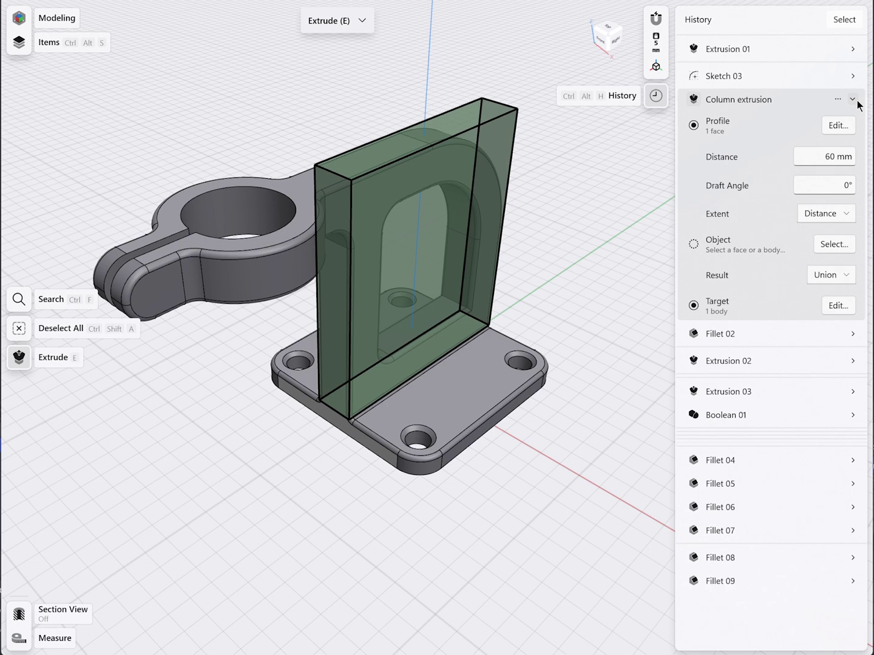
left_click(721, 98)
left_click(657, 95)
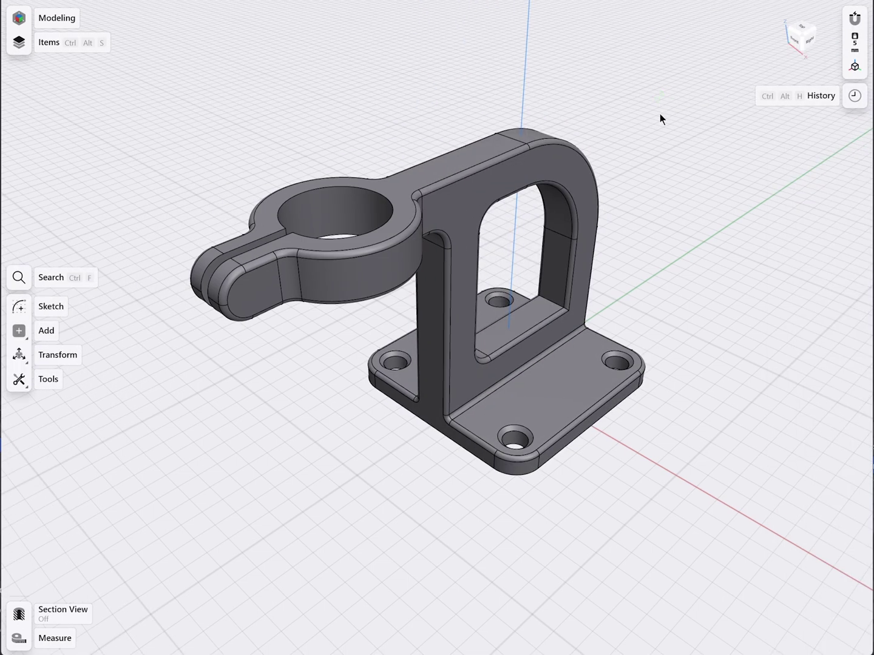
right_click_drag(535, 253, 107, 245)
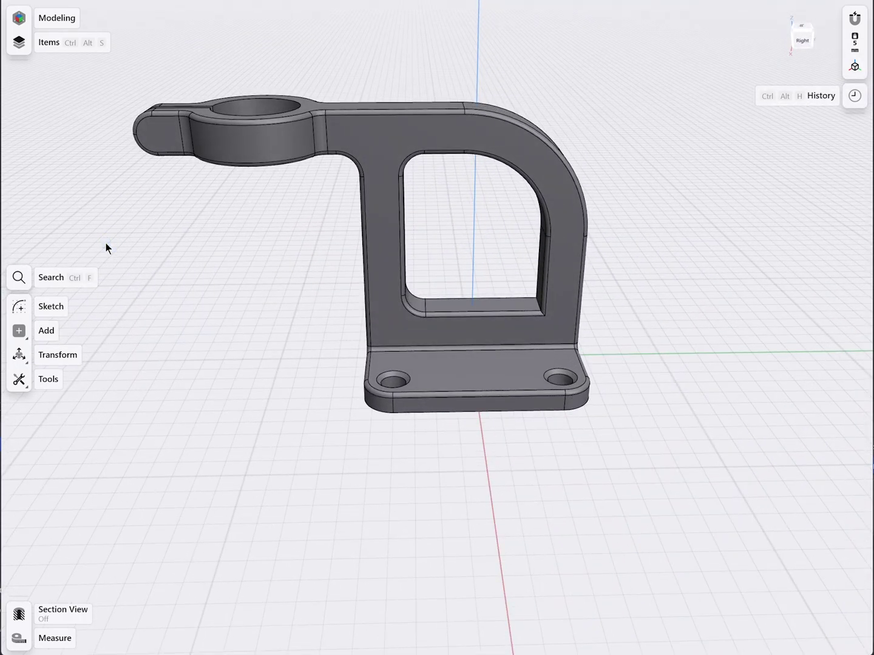